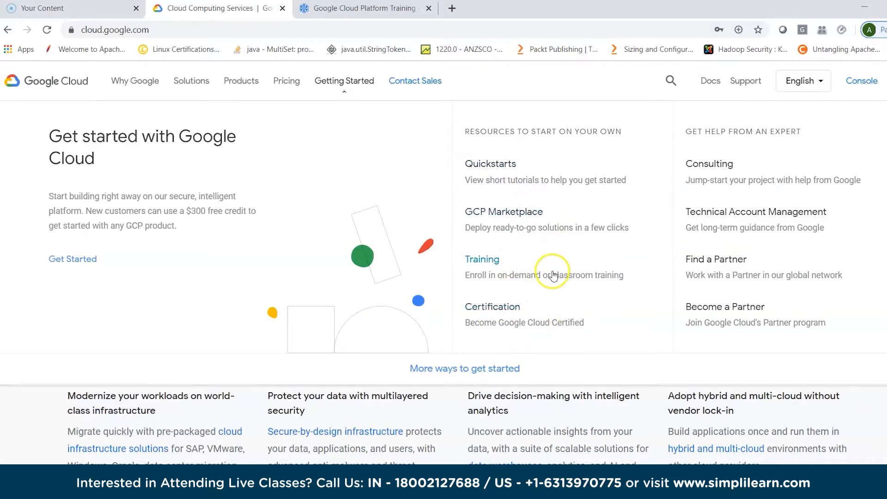
- Open the Quickstarts resource and look through the quickstart tutorials and Cloud Minute videos for Google Cloud Platform
{"action": "left_click", "coordinate": [496, 165]}
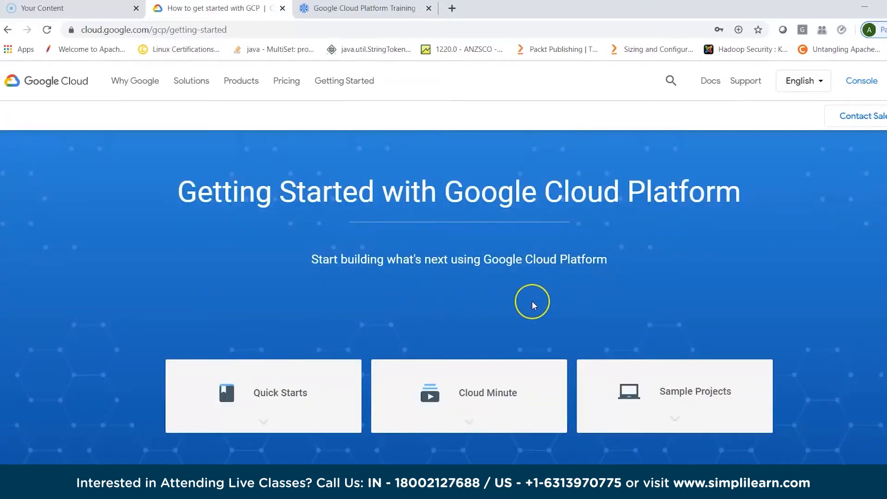
{"action": "scroll", "coordinate": [531, 305], "scroll_direction": "down", "scroll_amount": 3}
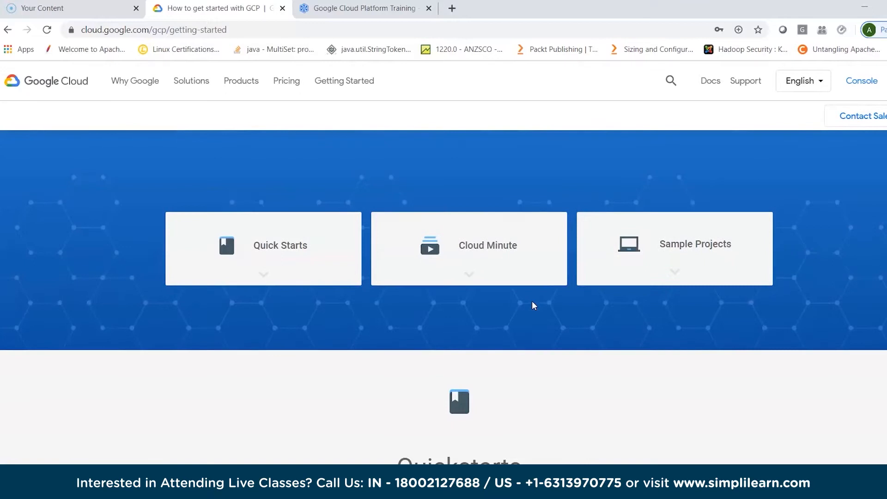
{"action": "scroll", "coordinate": [533, 305], "scroll_direction": "down", "scroll_amount": 1}
{"action": "scroll", "coordinate": [535, 305], "scroll_direction": "down", "scroll_amount": 6}
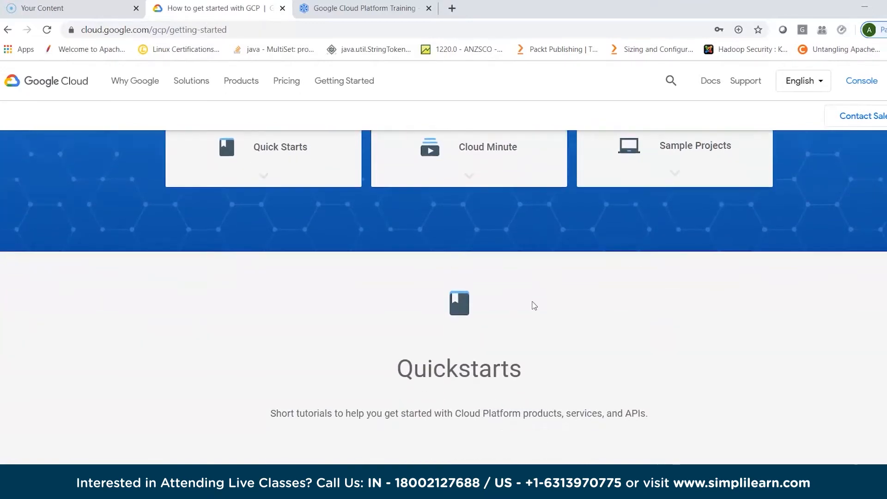
{"action": "scroll", "coordinate": [535, 302], "scroll_direction": "down", "scroll_amount": 1}
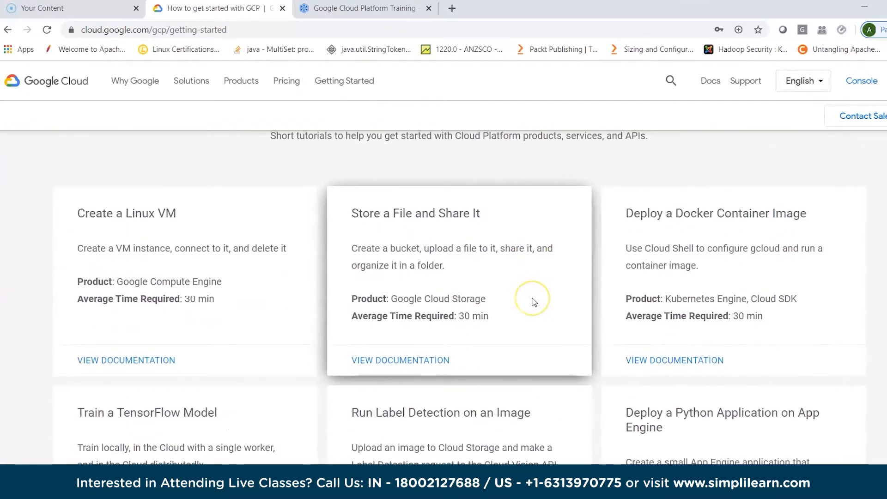
{"action": "scroll", "coordinate": [535, 303], "scroll_direction": "down", "scroll_amount": 1}
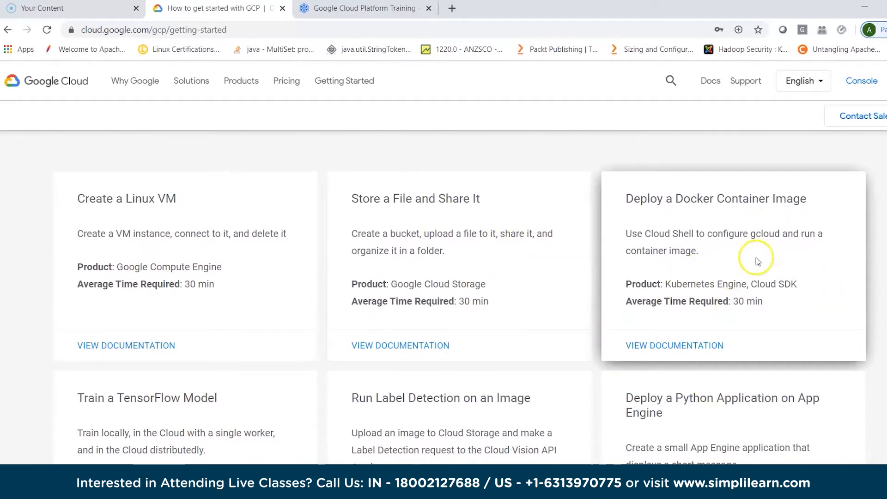
{"action": "scroll", "coordinate": [870, 406], "scroll_direction": "down", "scroll_amount": 2}
{"action": "scroll", "coordinate": [870, 408], "scroll_direction": "down", "scroll_amount": 8}
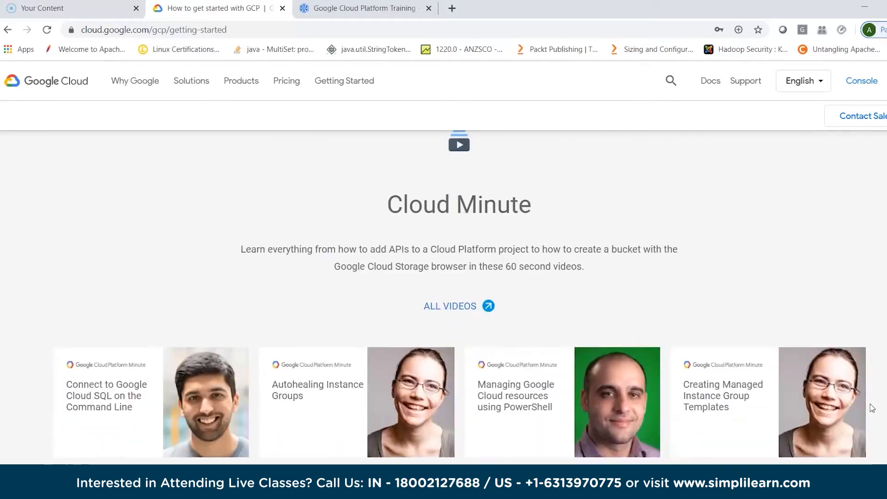
{"action": "scroll", "coordinate": [872, 407], "scroll_direction": "down", "scroll_amount": 2}
{"action": "scroll", "coordinate": [872, 408], "scroll_direction": "up", "scroll_amount": 8}
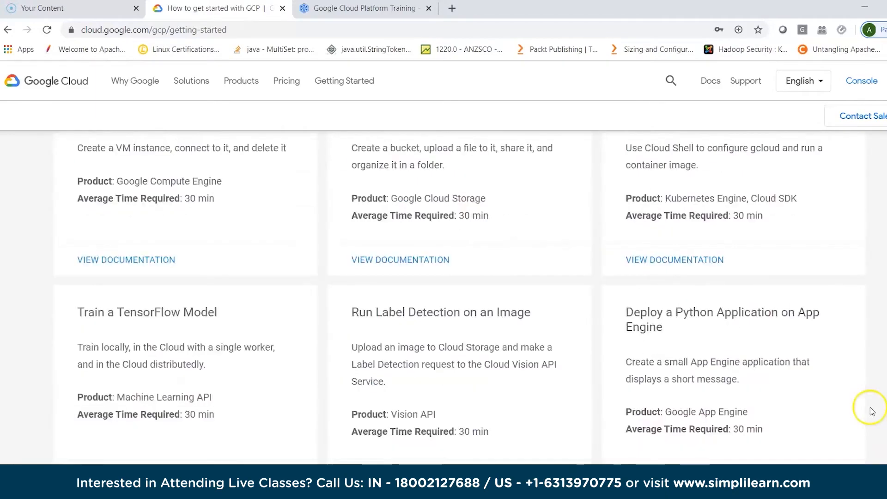
{"action": "scroll", "coordinate": [871, 411], "scroll_direction": "up", "scroll_amount": 10}
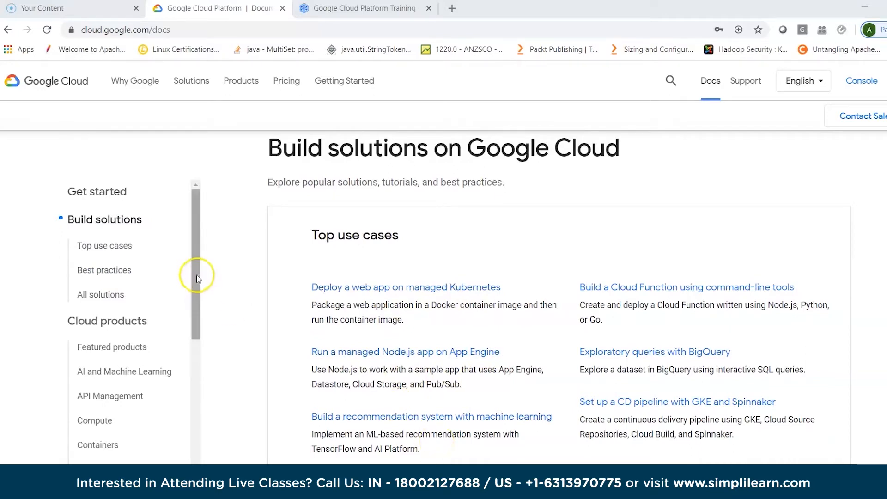
- Go to the Featured products section of the documentation and look through the All solutions categories that precede it
{"action": "left_click_drag", "start_coordinate": [192, 270], "coordinate": [194, 323]}
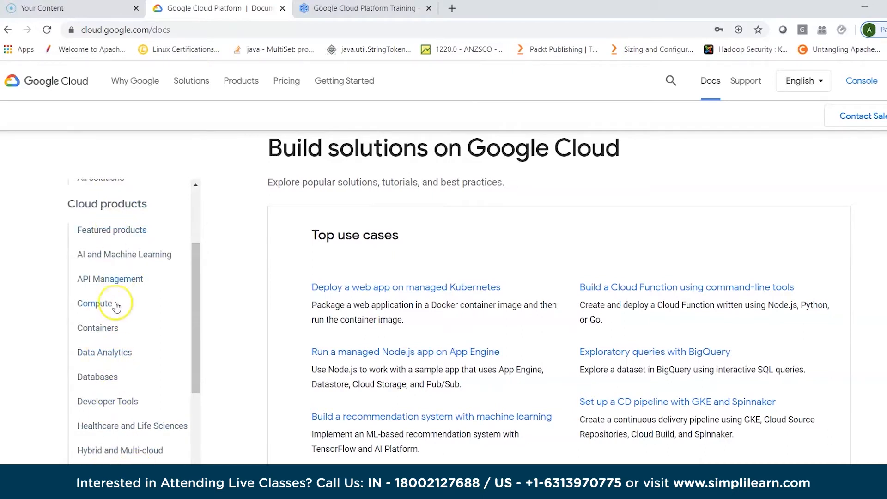
{"action": "left_click", "coordinate": [111, 232]}
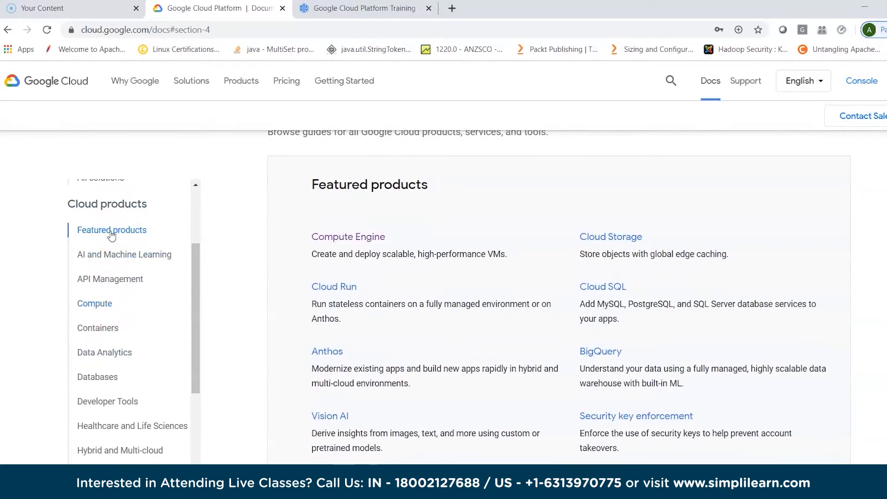
{"action": "scroll", "coordinate": [451, 263], "scroll_direction": "up", "scroll_amount": 10}
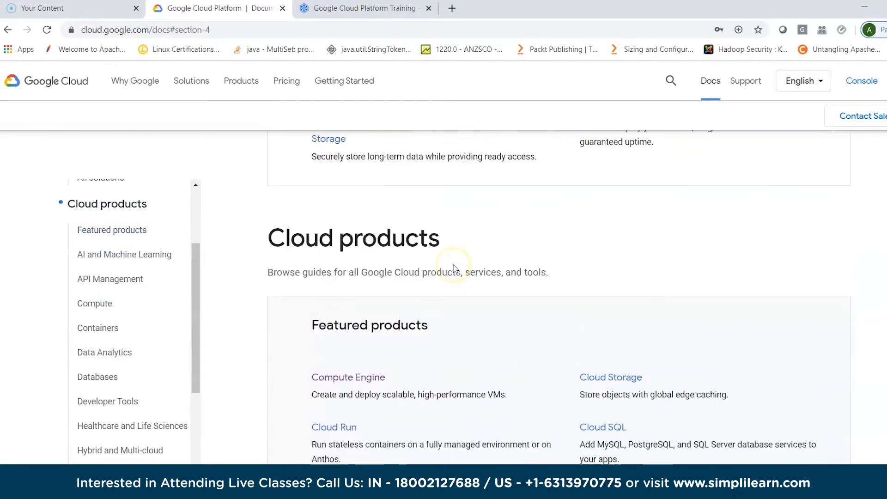
{"action": "scroll", "coordinate": [454, 274], "scroll_direction": "up", "scroll_amount": 9}
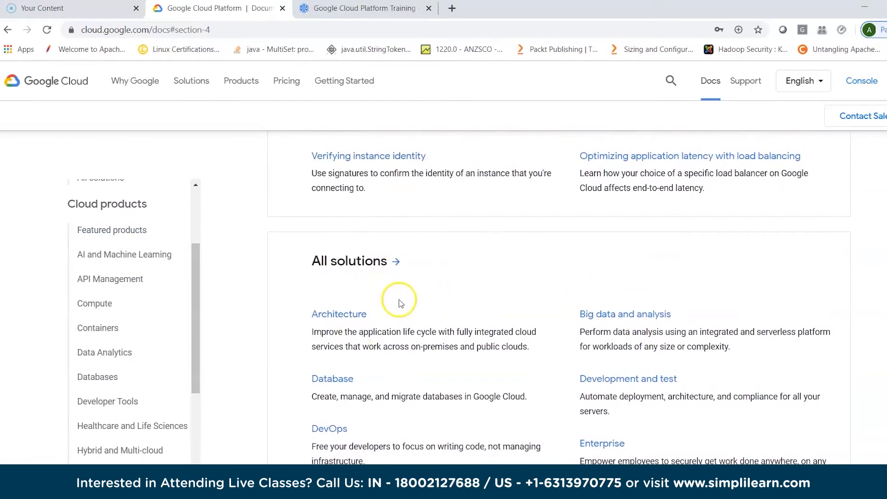
{"action": "scroll", "coordinate": [401, 300], "scroll_direction": "down", "scroll_amount": 3}
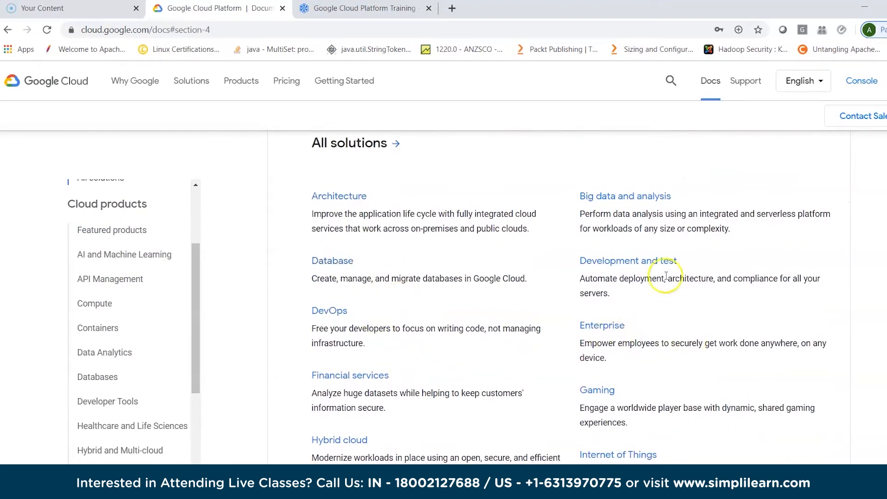
{"action": "scroll", "coordinate": [673, 362], "scroll_direction": "down", "scroll_amount": 3}
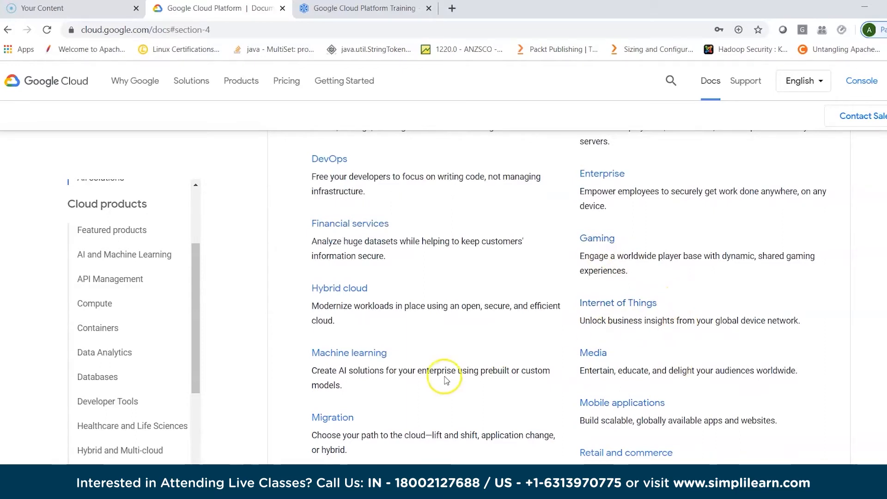
{"action": "scroll", "coordinate": [503, 387], "scroll_direction": "down", "scroll_amount": 1}
{"action": "scroll", "coordinate": [503, 387], "scroll_direction": "down", "scroll_amount": 10}
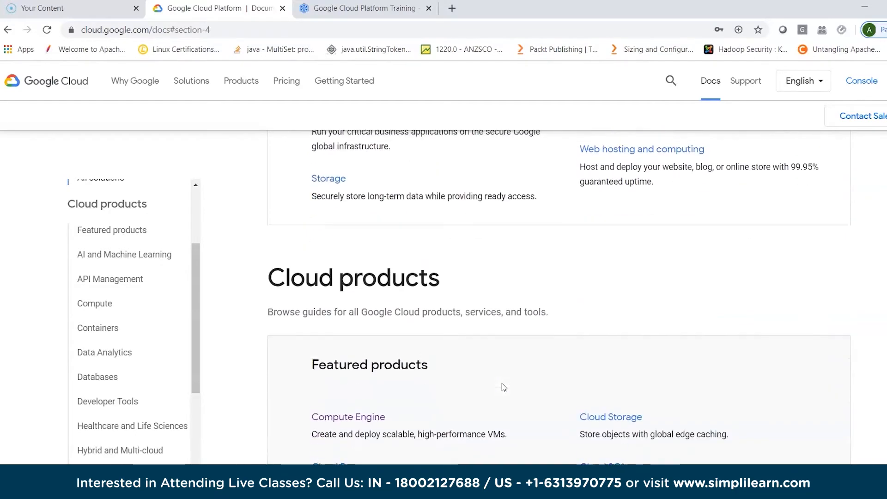
- Examine the guides listed under Featured products and under AI and Machine Learning in the Cloud products documentation
{"action": "scroll", "coordinate": [502, 384], "scroll_direction": "down", "scroll_amount": 2}
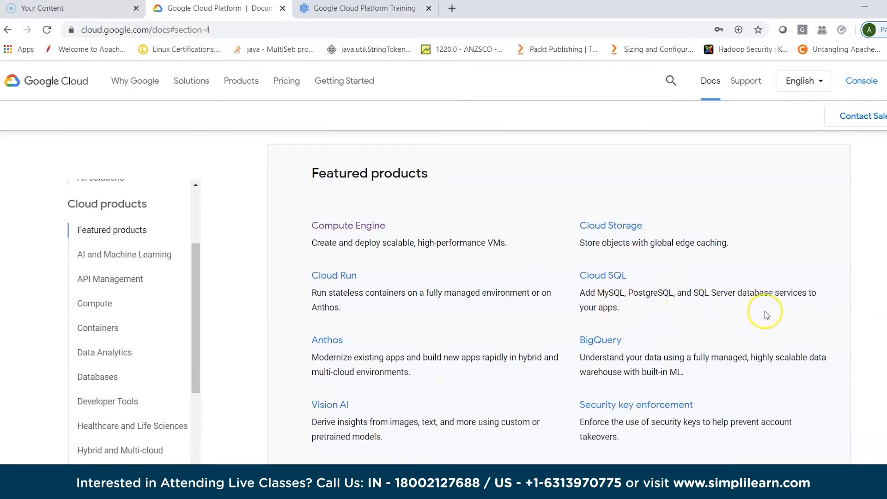
{"action": "scroll", "coordinate": [745, 327], "scroll_direction": "down", "scroll_amount": 1}
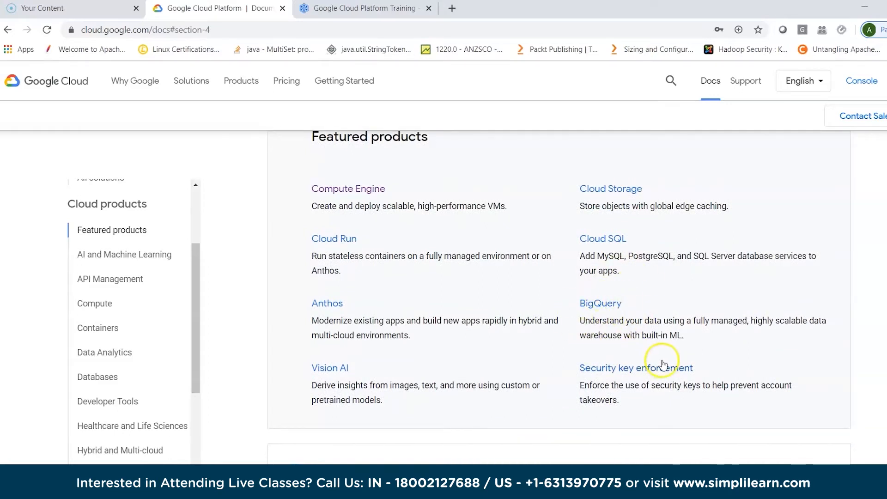
{"action": "scroll", "coordinate": [621, 431], "scroll_direction": "down", "scroll_amount": 3}
{"action": "scroll", "coordinate": [622, 431], "scroll_direction": "down", "scroll_amount": 4}
{"action": "scroll", "coordinate": [621, 431], "scroll_direction": "down", "scroll_amount": 1}
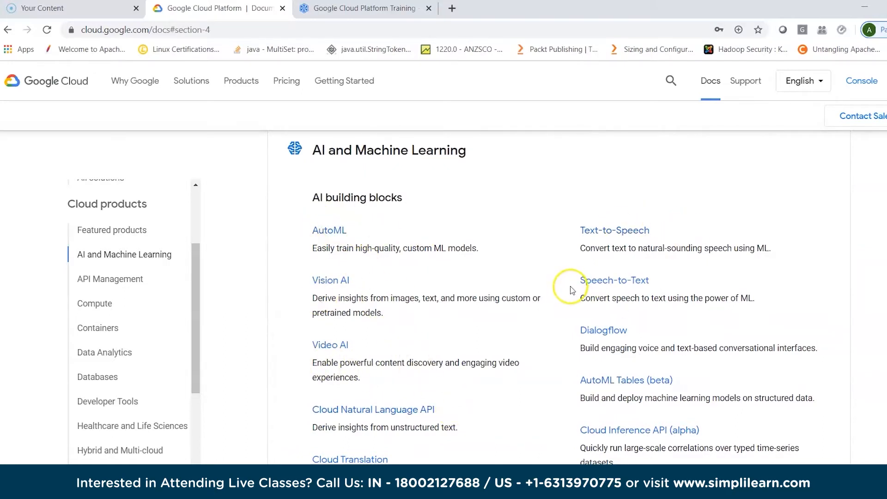
{"action": "scroll", "coordinate": [525, 359], "scroll_direction": "down", "scroll_amount": 6}
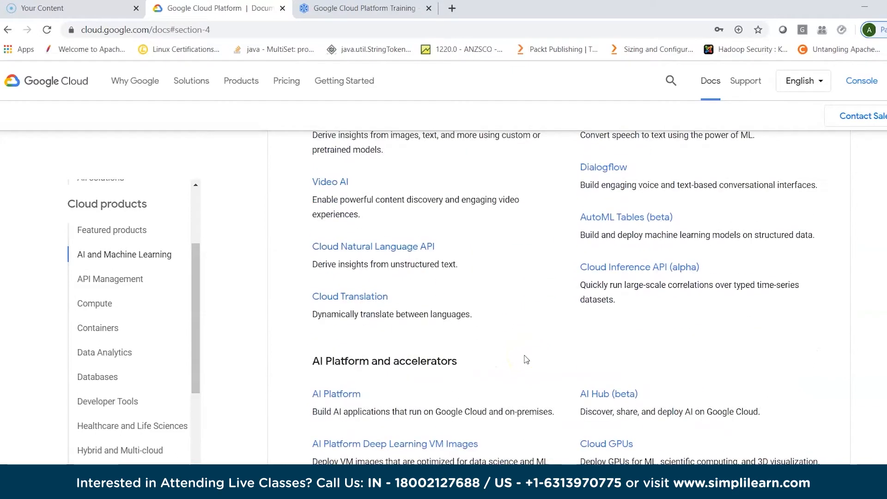
{"action": "scroll", "coordinate": [525, 359], "scroll_direction": "down", "scroll_amount": 2}
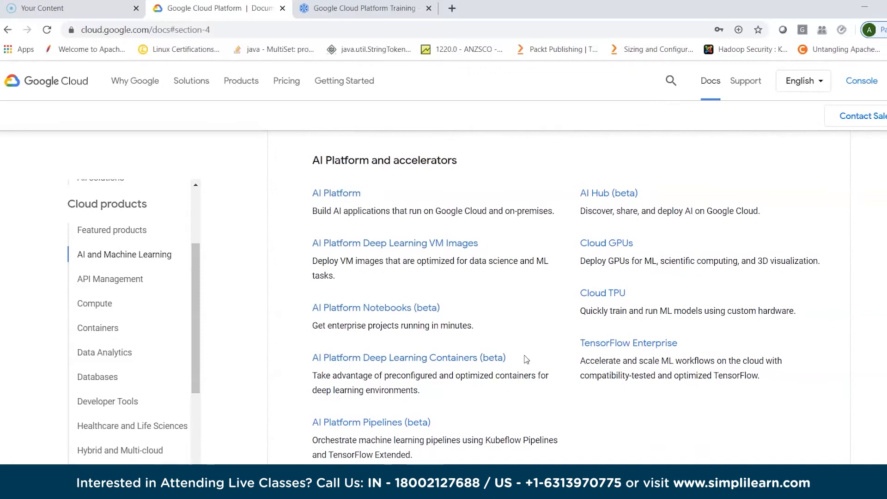
- Return to Featured products, open the Compute Engine documentation and look through its guide categories
{"action": "scroll", "coordinate": [526, 360], "scroll_direction": "up", "scroll_amount": 15}
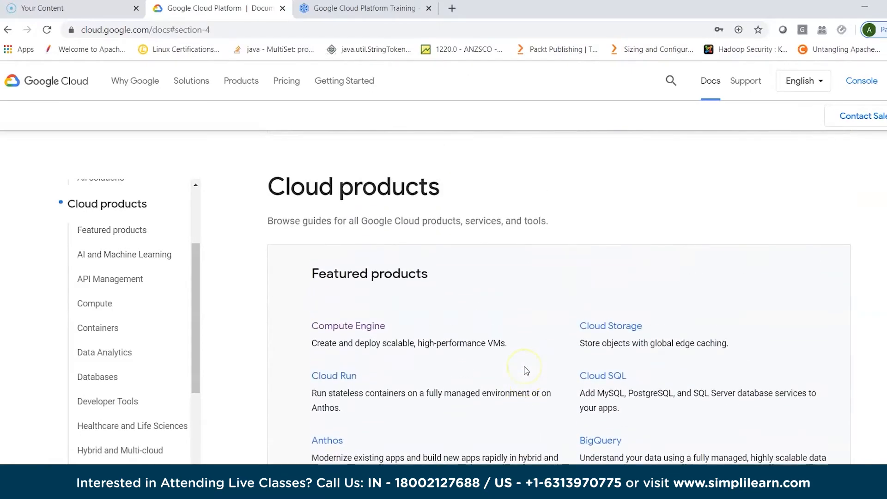
{"action": "scroll", "coordinate": [526, 370], "scroll_direction": "down", "scroll_amount": 2}
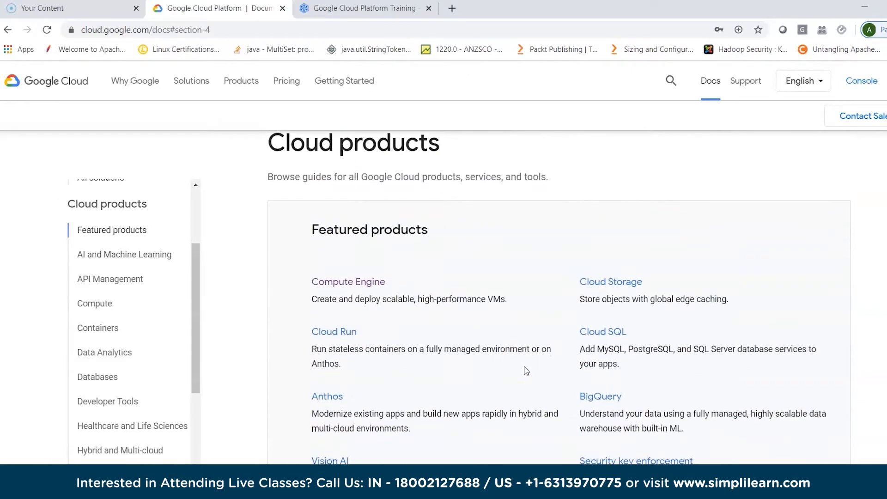
{"action": "left_click", "coordinate": [350, 282]}
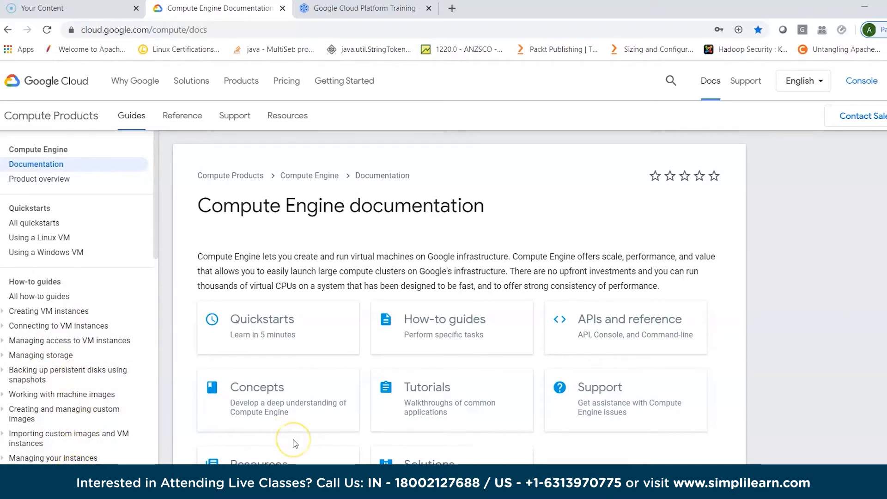
{"action": "scroll", "coordinate": [294, 444], "scroll_direction": "down", "scroll_amount": 3}
{"action": "scroll", "coordinate": [293, 443], "scroll_direction": "up", "scroll_amount": 2}
{"action": "scroll", "coordinate": [294, 443], "scroll_direction": "down", "scroll_amount": 5}
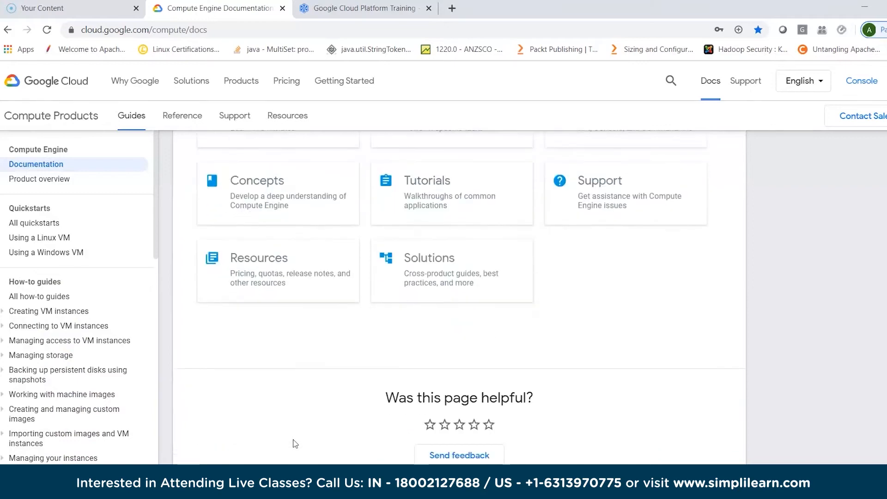
{"action": "scroll", "coordinate": [294, 443], "scroll_direction": "down", "scroll_amount": 3}
{"action": "scroll", "coordinate": [294, 444], "scroll_direction": "up", "scroll_amount": 1}
{"action": "scroll", "coordinate": [360, 306], "scroll_direction": "down", "scroll_amount": 2}
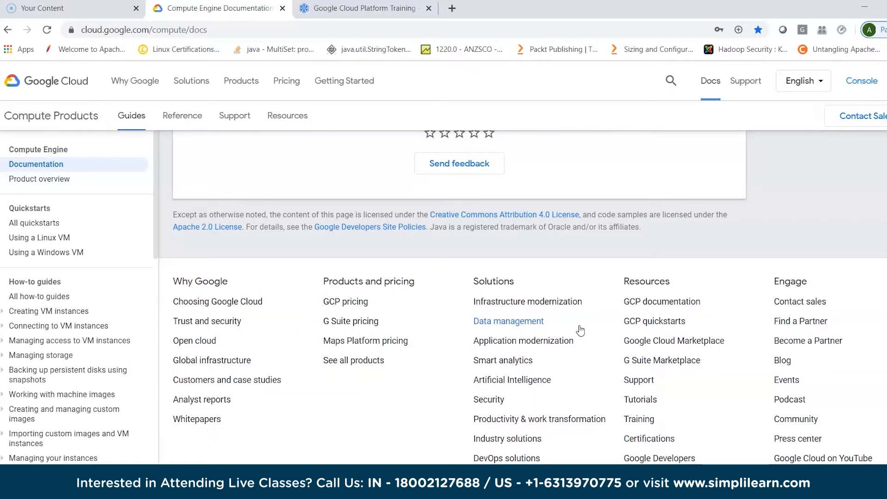
- Open the Infrastructure modernization solution page from the site's Solutions links and read its introduction and Gartner Magic Quadrant section
{"action": "scroll", "coordinate": [581, 329], "scroll_direction": "up", "scroll_amount": 10}
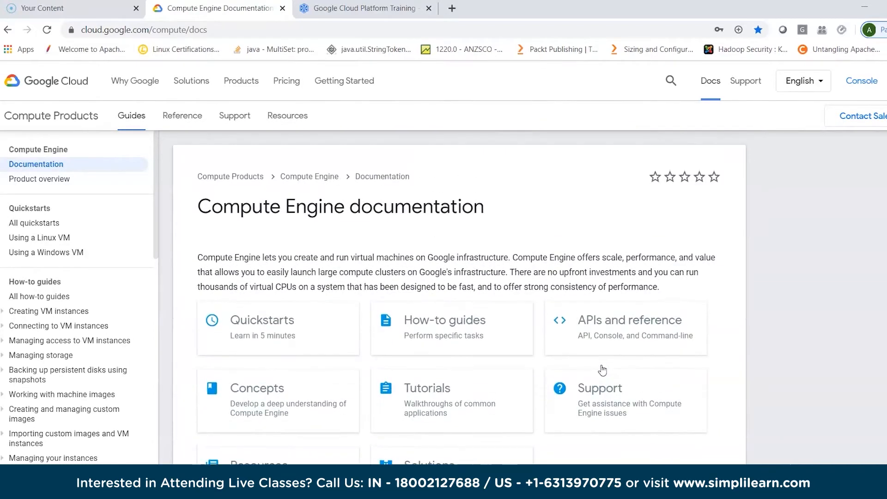
{"action": "scroll", "coordinate": [600, 365], "scroll_direction": "down", "scroll_amount": 10}
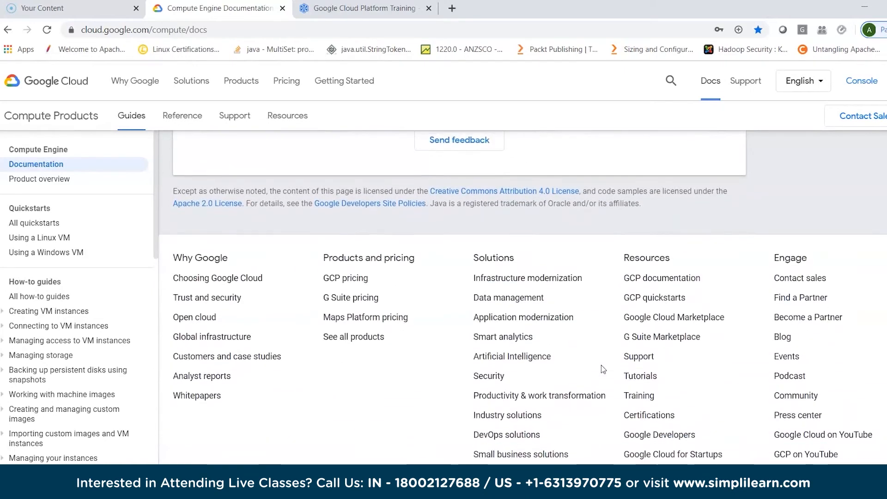
{"action": "left_click", "coordinate": [544, 276]}
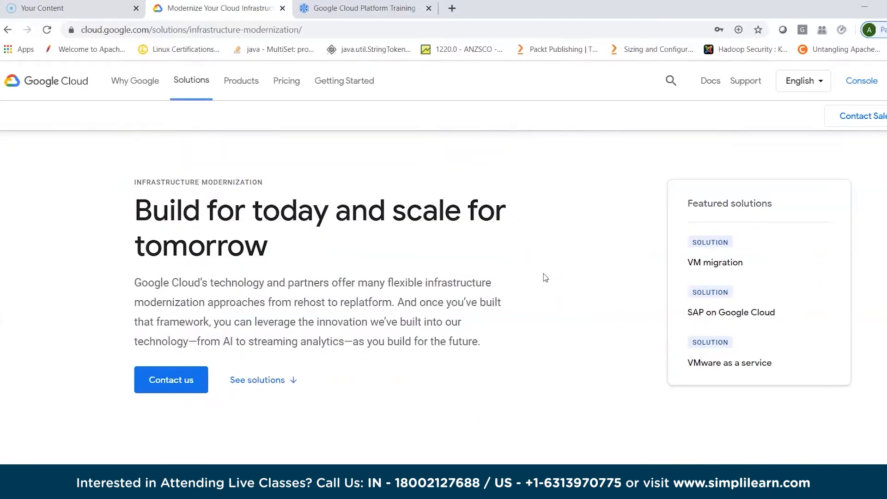
{"action": "scroll", "coordinate": [545, 276], "scroll_direction": "down", "scroll_amount": 5}
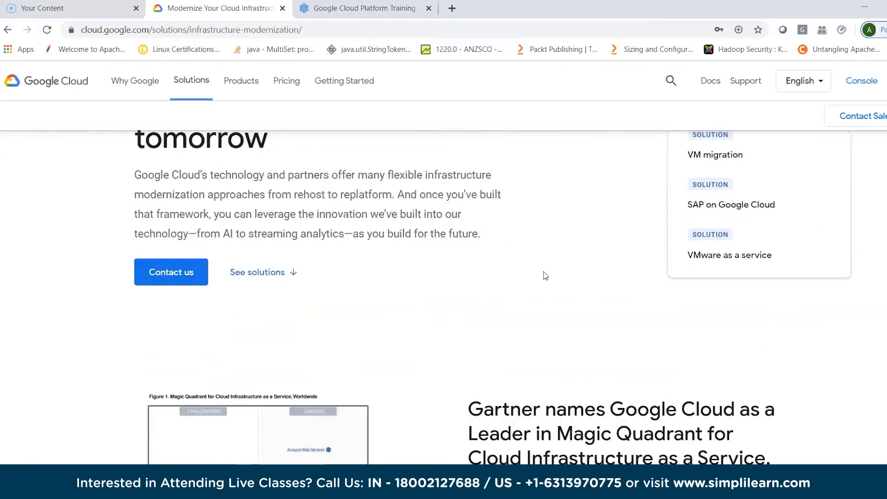
{"action": "scroll", "coordinate": [545, 276], "scroll_direction": "down", "scroll_amount": 1}
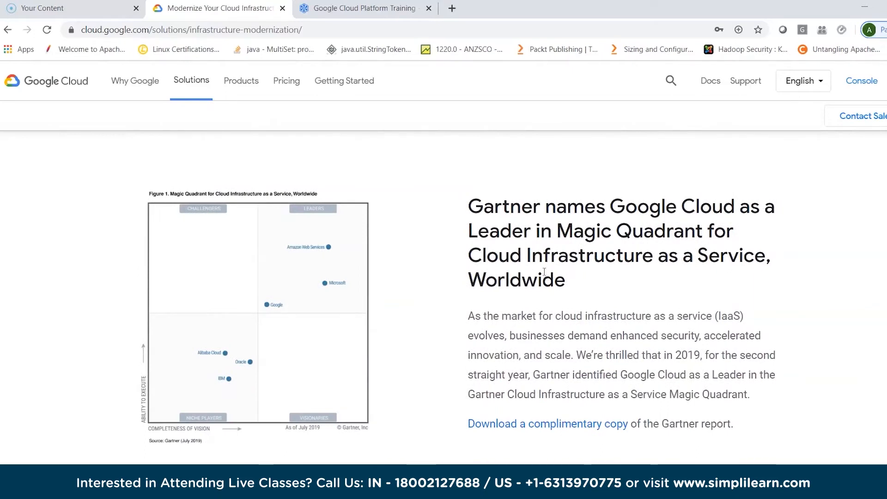
{"action": "scroll", "coordinate": [544, 271], "scroll_direction": "up", "scroll_amount": 5}
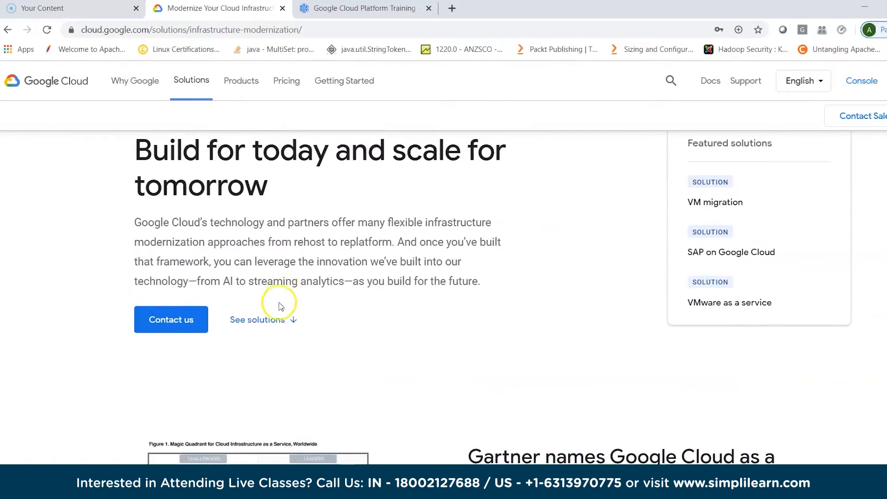
- Show the list of infrastructure modernization solutions and review its entries, along with the page's overview section
{"action": "left_click", "coordinate": [275, 320]}
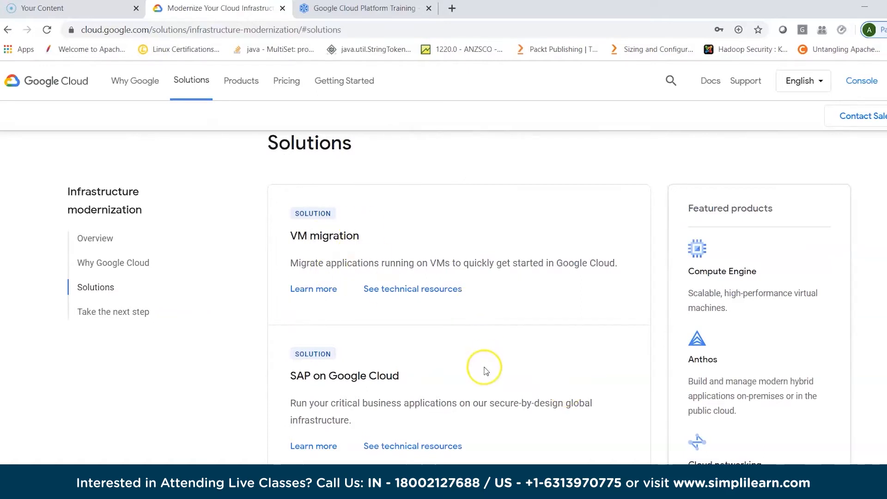
{"action": "scroll", "coordinate": [485, 371], "scroll_direction": "down", "scroll_amount": 1}
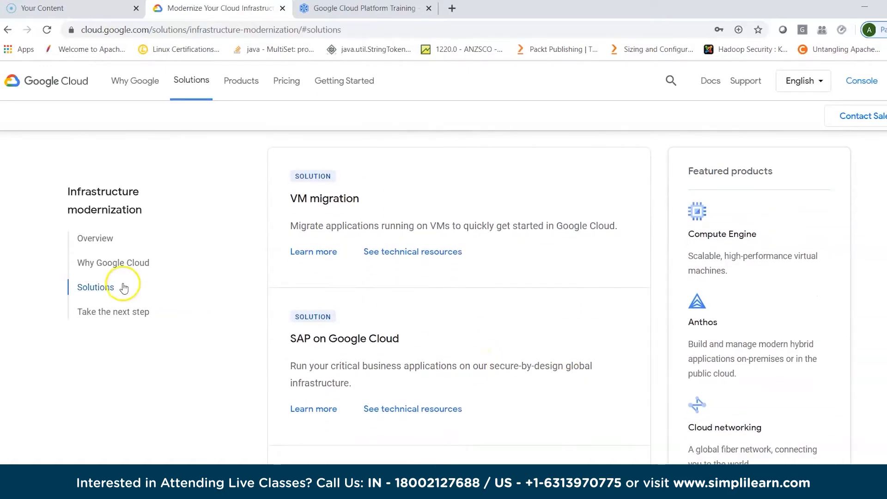
{"action": "scroll", "coordinate": [442, 382], "scroll_direction": "down", "scroll_amount": 1}
{"action": "scroll", "coordinate": [443, 382], "scroll_direction": "down", "scroll_amount": 9}
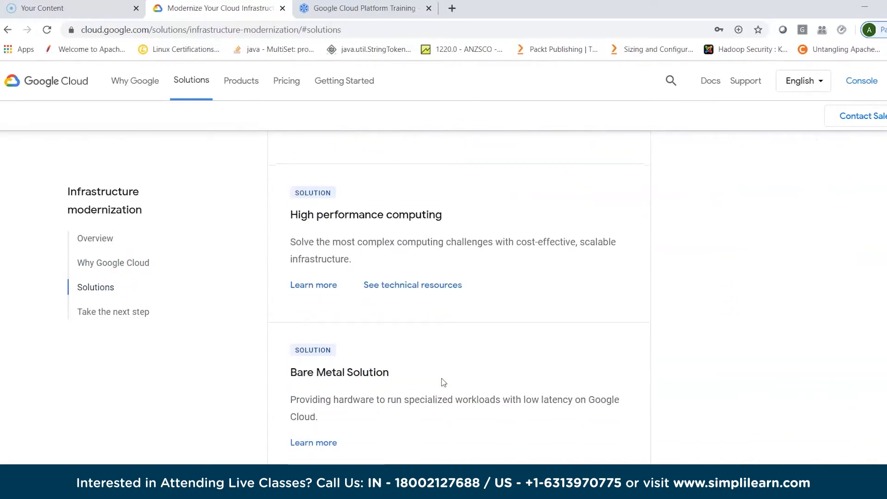
{"action": "scroll", "coordinate": [443, 382], "scroll_direction": "up", "scroll_amount": 9}
{"action": "scroll", "coordinate": [444, 382], "scroll_direction": "up", "scroll_amount": 10}
{"action": "scroll", "coordinate": [444, 382], "scroll_direction": "up", "scroll_amount": 12}
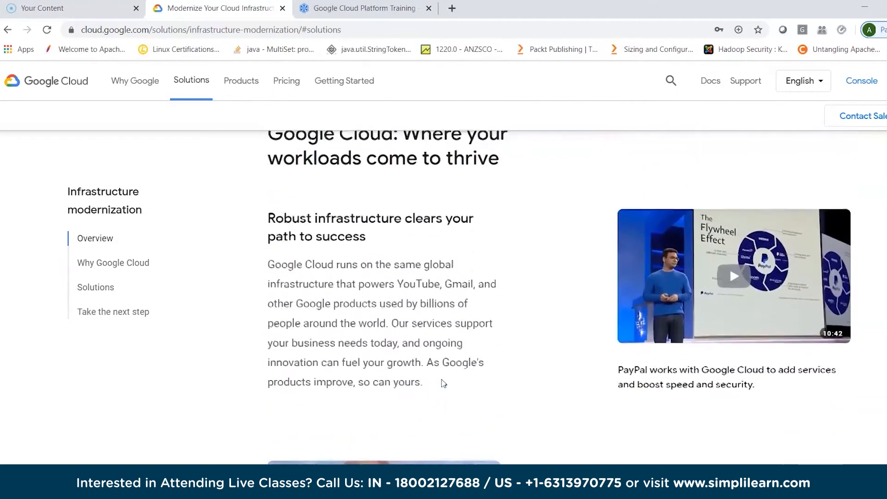
- Return to the Compute Engine documentation page and look over its Quickstarts, Concepts, Tutorials, Resources and Solutions categories
{"action": "left_click", "coordinate": [8, 29]}
{"action": "left_click", "coordinate": [8, 29]}
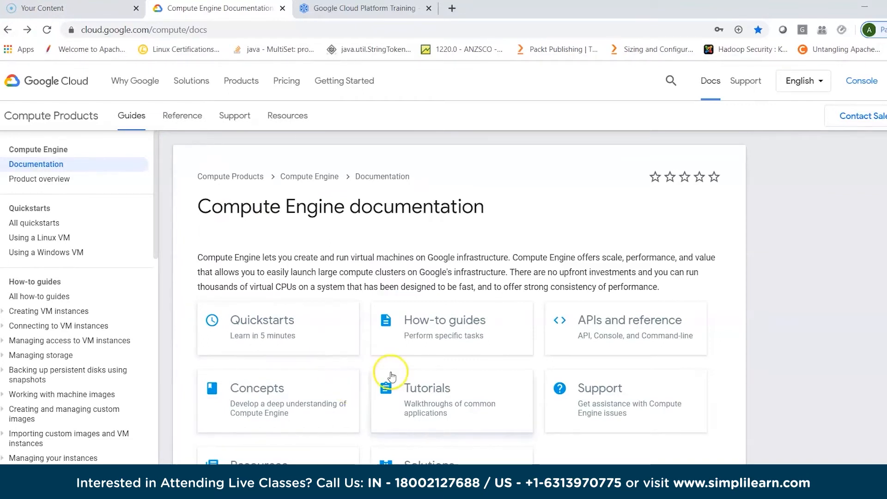
{"action": "scroll", "coordinate": [520, 386], "scroll_direction": "down", "scroll_amount": 2}
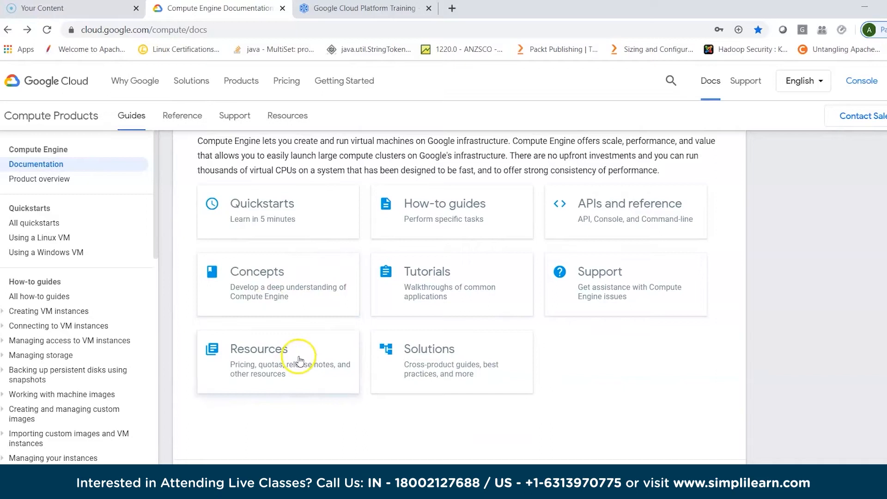
{"action": "scroll", "coordinate": [340, 439], "scroll_direction": "down", "scroll_amount": 2}
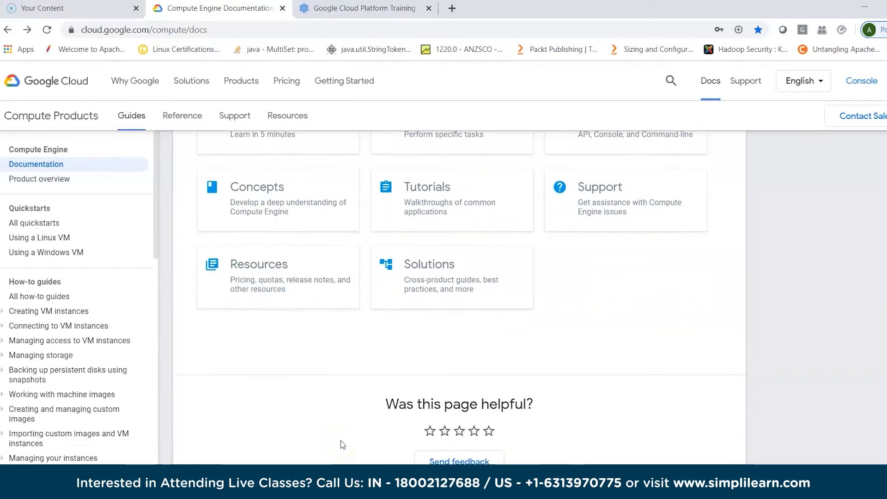
- Open all Compute Engine how-to guides and review the topics on creating VM instances, managing access, connecting to instances and adding storage
{"action": "left_click", "coordinate": [51, 300]}
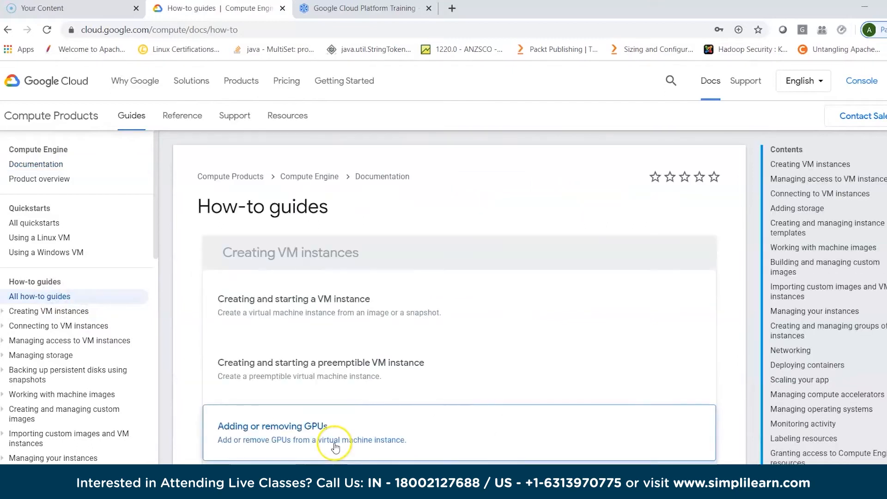
{"action": "scroll", "coordinate": [445, 418], "scroll_direction": "down", "scroll_amount": 5}
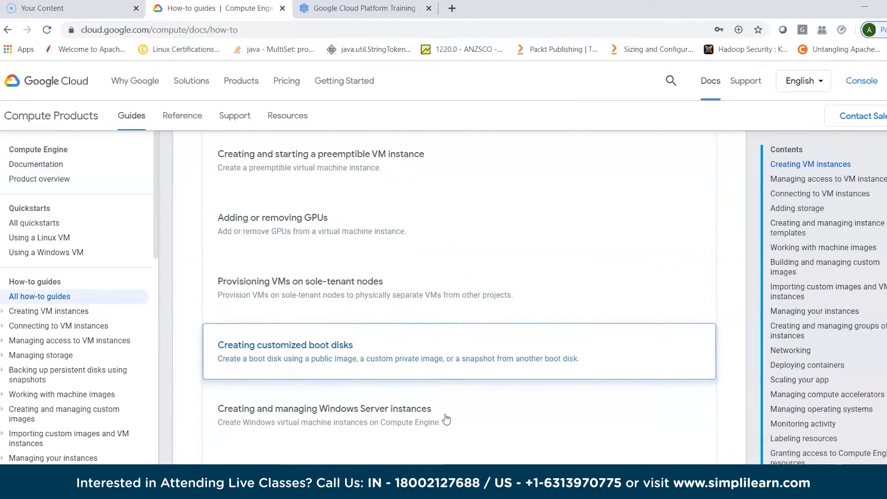
{"action": "scroll", "coordinate": [446, 419], "scroll_direction": "up", "scroll_amount": 2}
{"action": "scroll", "coordinate": [445, 419], "scroll_direction": "down", "scroll_amount": 5}
{"action": "scroll", "coordinate": [446, 419], "scroll_direction": "down", "scroll_amount": 6}
{"action": "scroll", "coordinate": [446, 419], "scroll_direction": "down", "scroll_amount": 8}
{"action": "scroll", "coordinate": [445, 419], "scroll_direction": "down", "scroll_amount": 5}
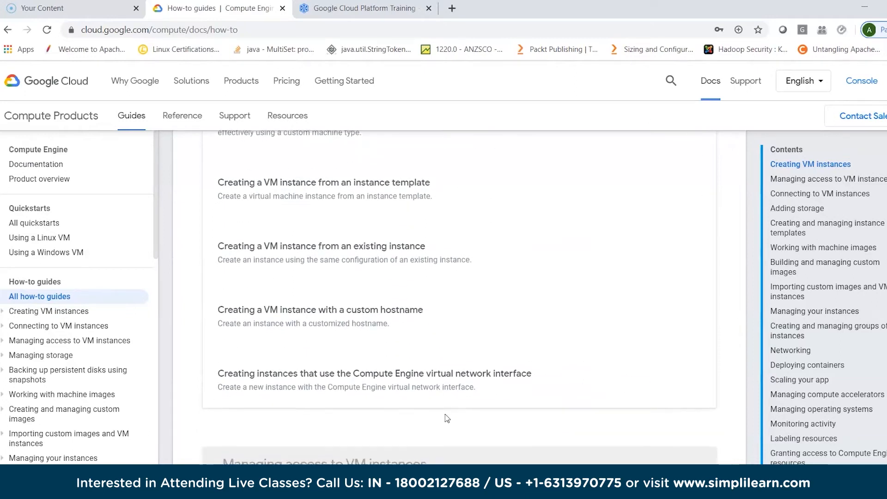
{"action": "scroll", "coordinate": [445, 415], "scroll_direction": "down", "scroll_amount": 3}
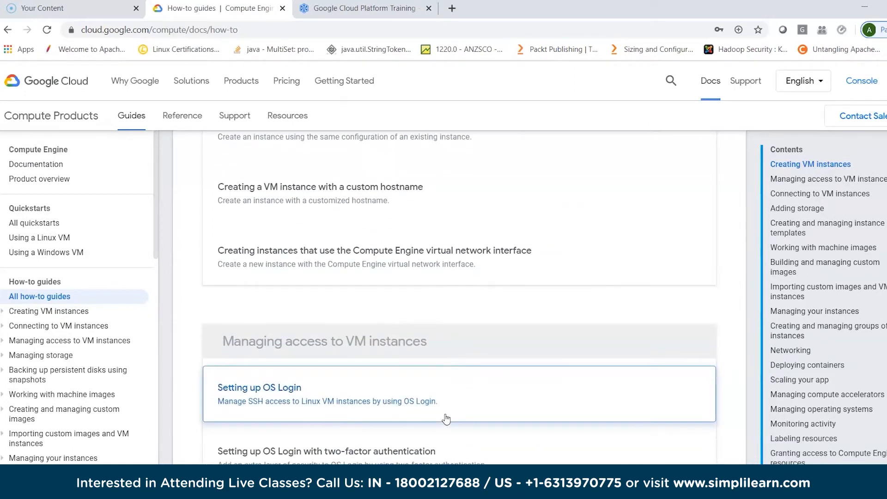
{"action": "scroll", "coordinate": [445, 446], "scroll_direction": "down", "scroll_amount": 10}
{"action": "scroll", "coordinate": [444, 446], "scroll_direction": "down", "scroll_amount": 4}
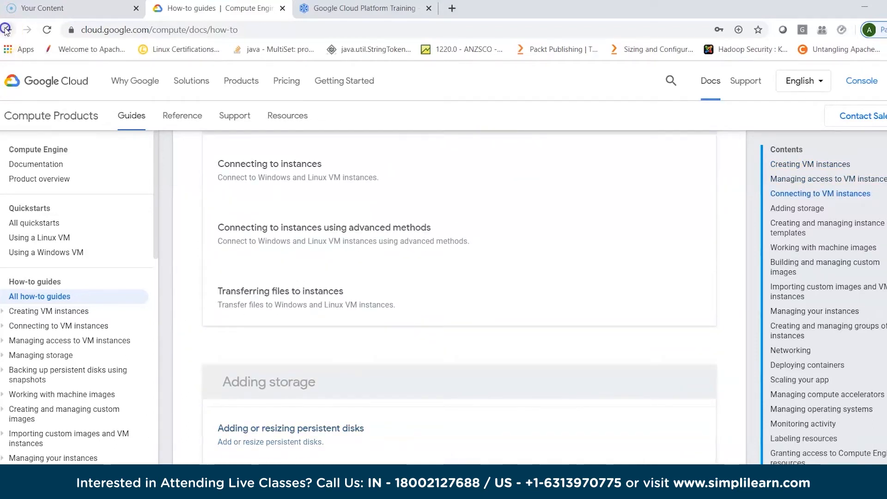
- Return to the main Google Cloud documentation and examine its product categories from AI and Machine Learning through Security and Identity
{"action": "left_click", "coordinate": [5, 29]}
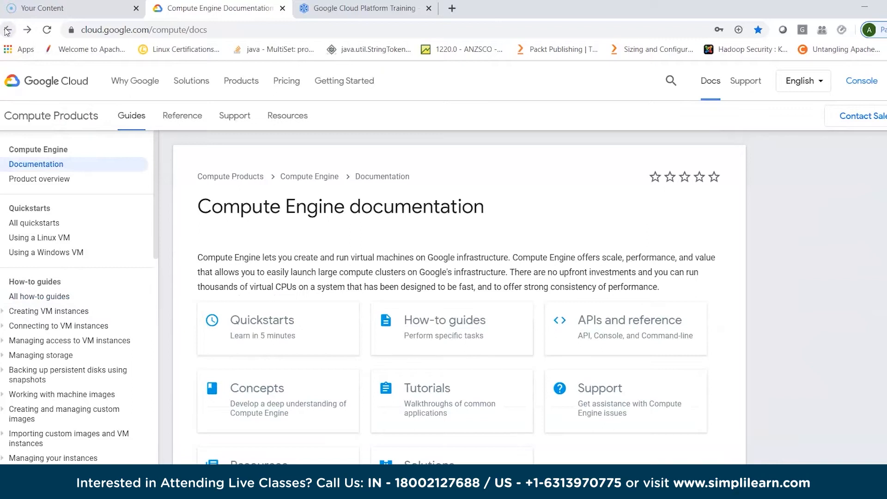
{"action": "left_click", "coordinate": [5, 29]}
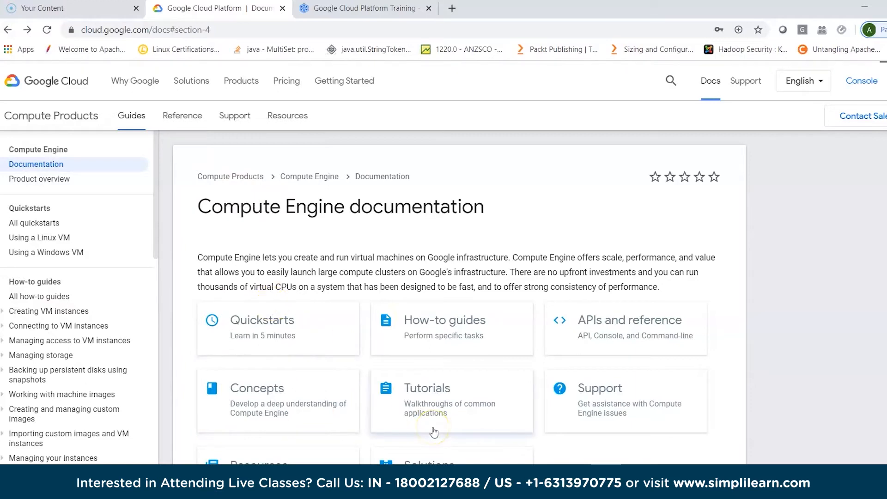
{"action": "scroll", "coordinate": [435, 431], "scroll_direction": "down", "scroll_amount": 7}
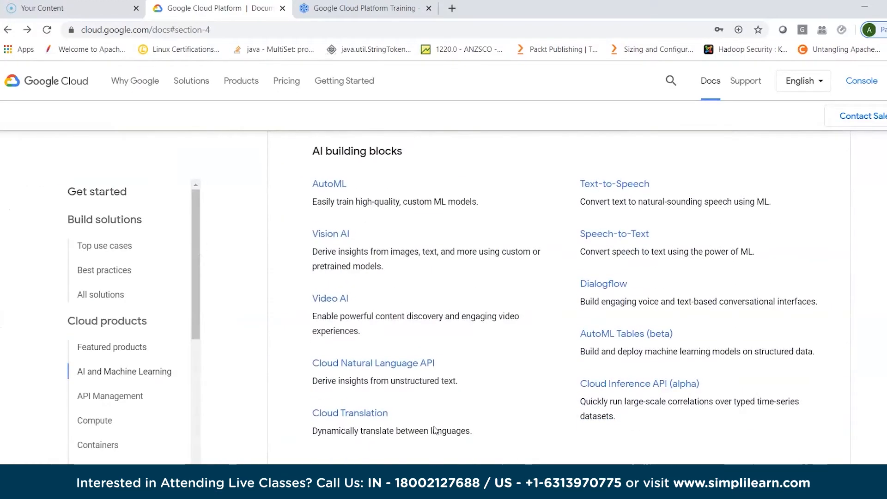
{"action": "scroll", "coordinate": [502, 436], "scroll_direction": "down", "scroll_amount": 10}
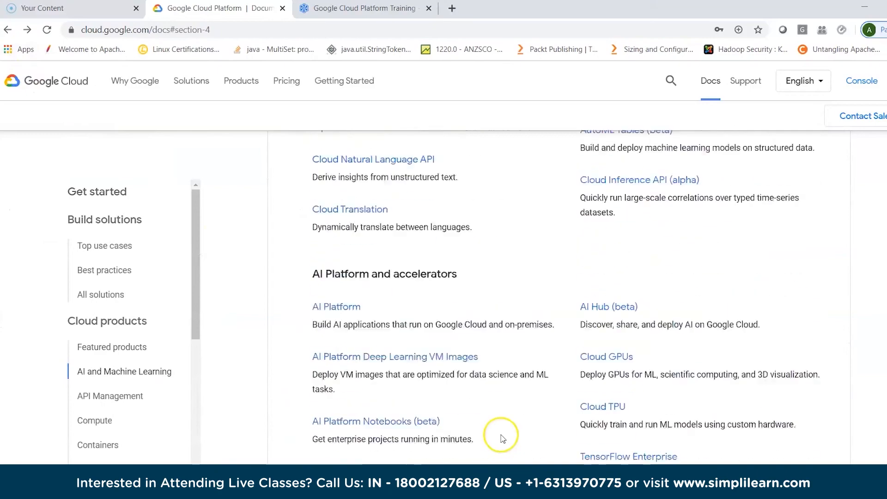
{"action": "scroll", "coordinate": [503, 435], "scroll_direction": "down", "scroll_amount": 13}
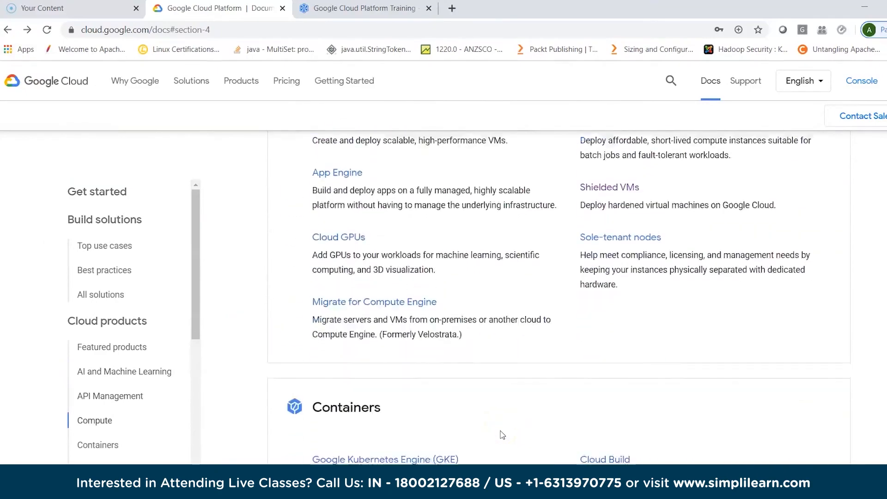
{"action": "scroll", "coordinate": [501, 434], "scroll_direction": "down", "scroll_amount": 9}
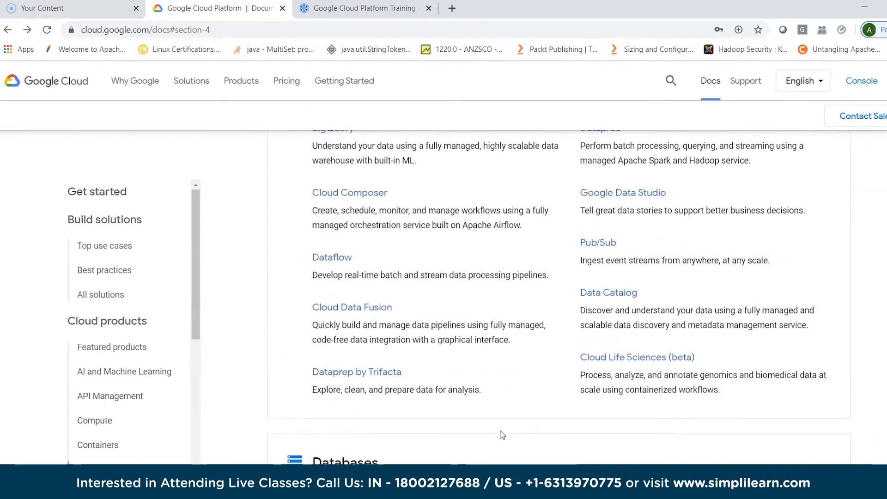
{"action": "scroll", "coordinate": [502, 433], "scroll_direction": "down", "scroll_amount": 15}
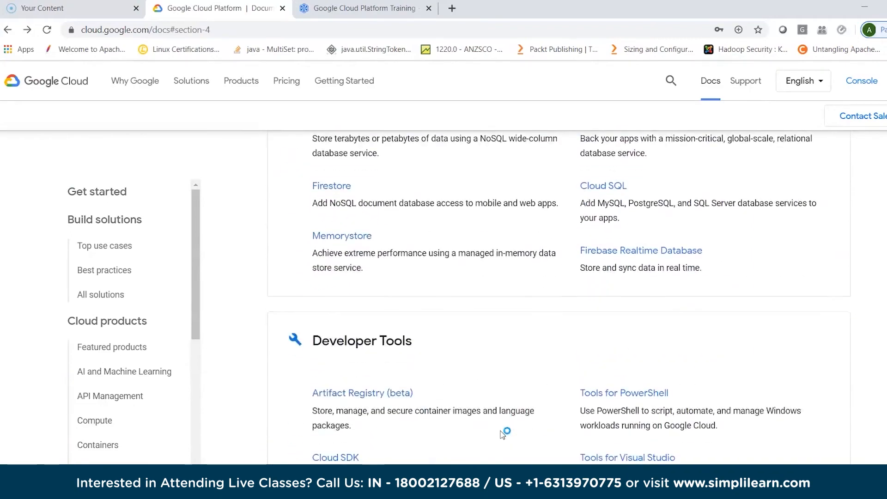
{"action": "scroll", "coordinate": [502, 434], "scroll_direction": "down", "scroll_amount": 15}
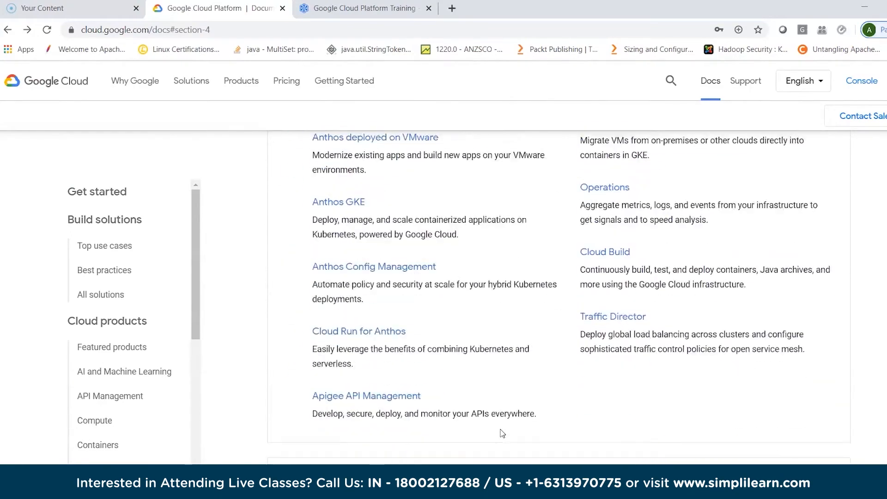
{"action": "scroll", "coordinate": [503, 433], "scroll_direction": "down", "scroll_amount": 15}
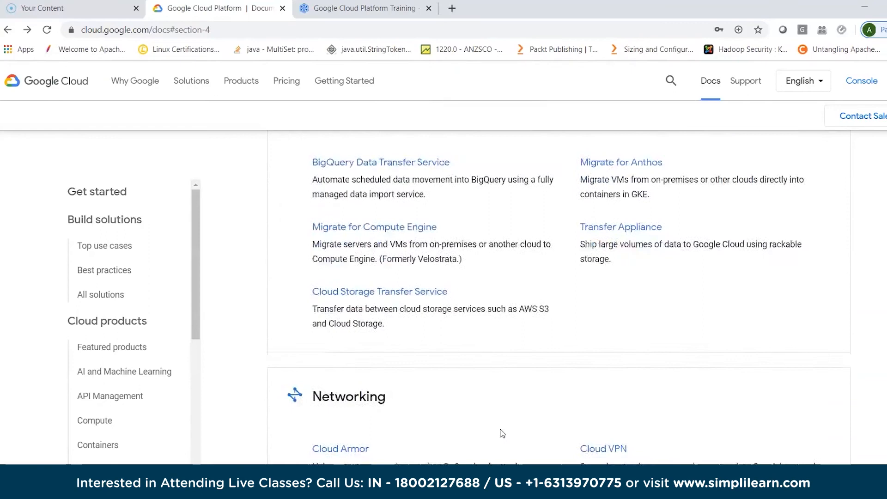
- Go back through the Build solutions documentation to the Getting Started page and review its quickstarts, developer tools and Additional Resources
{"action": "left_click", "coordinate": [9, 30]}
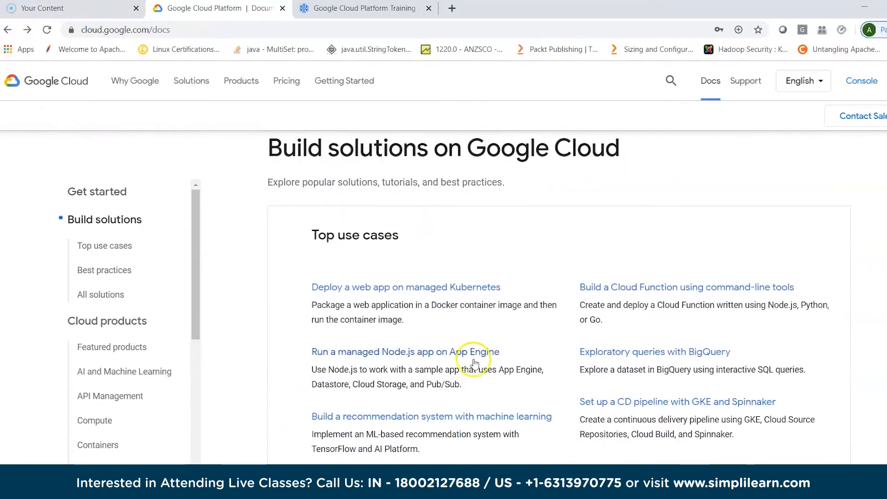
{"action": "scroll", "coordinate": [474, 363], "scroll_direction": "down", "scroll_amount": 6}
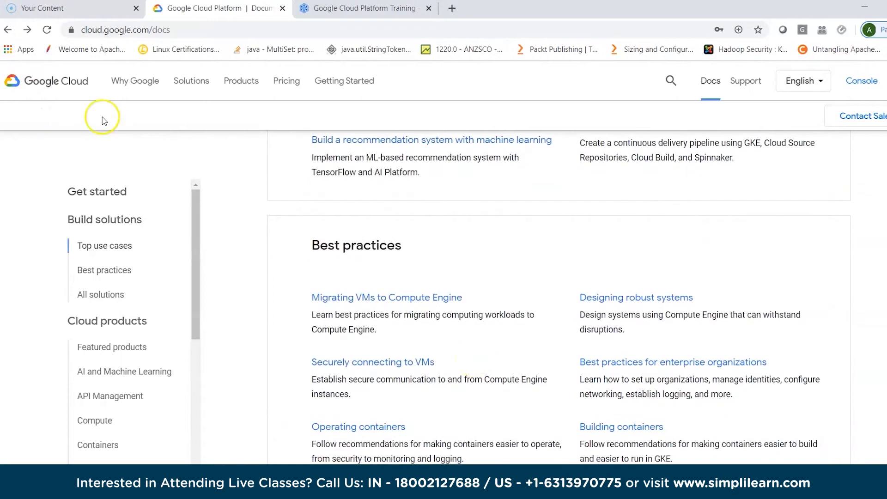
{"action": "left_click", "coordinate": [8, 30]}
{"action": "left_click", "coordinate": [7, 30]}
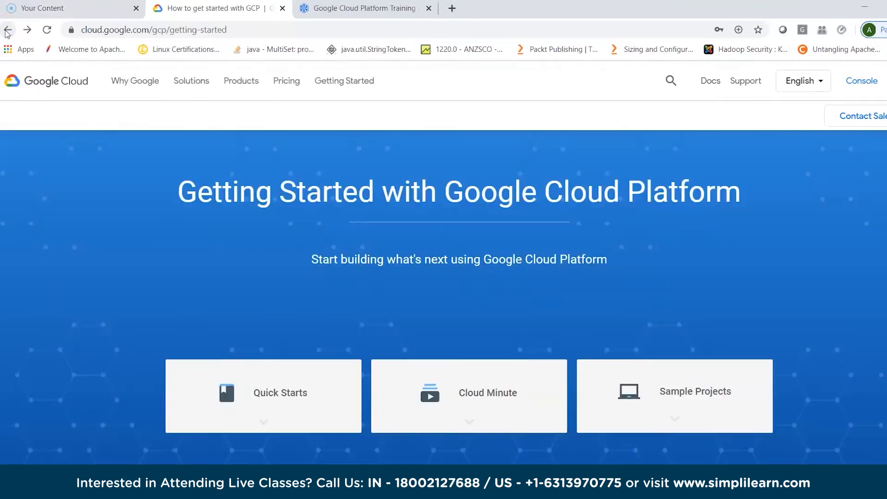
{"action": "scroll", "coordinate": [332, 292], "scroll_direction": "down", "scroll_amount": 10}
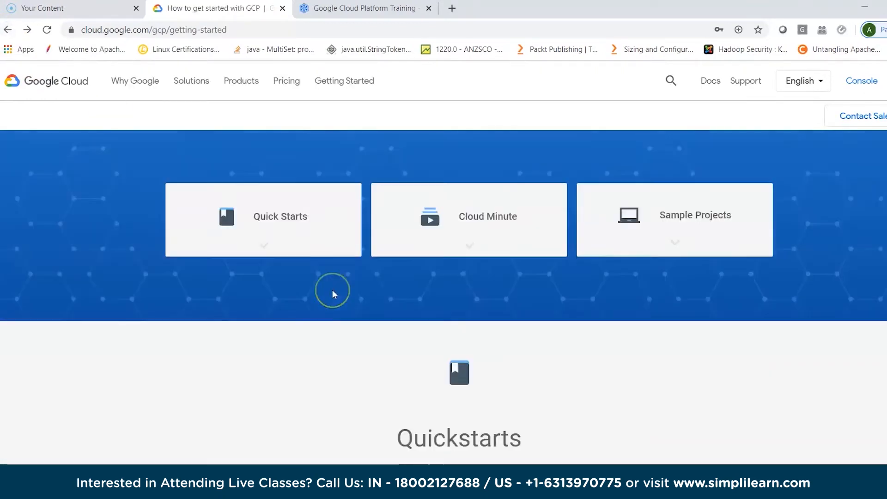
{"action": "scroll", "coordinate": [334, 294], "scroll_direction": "down", "scroll_amount": 20}
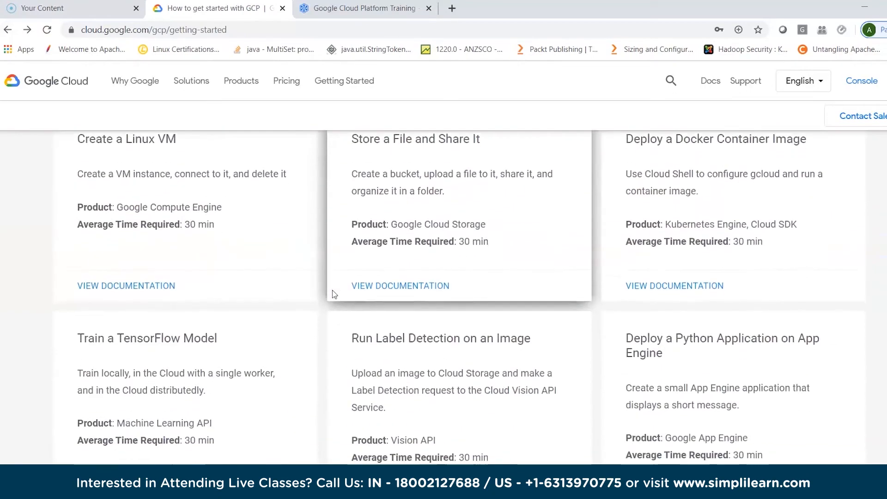
{"action": "scroll", "coordinate": [335, 294], "scroll_direction": "down", "scroll_amount": 10}
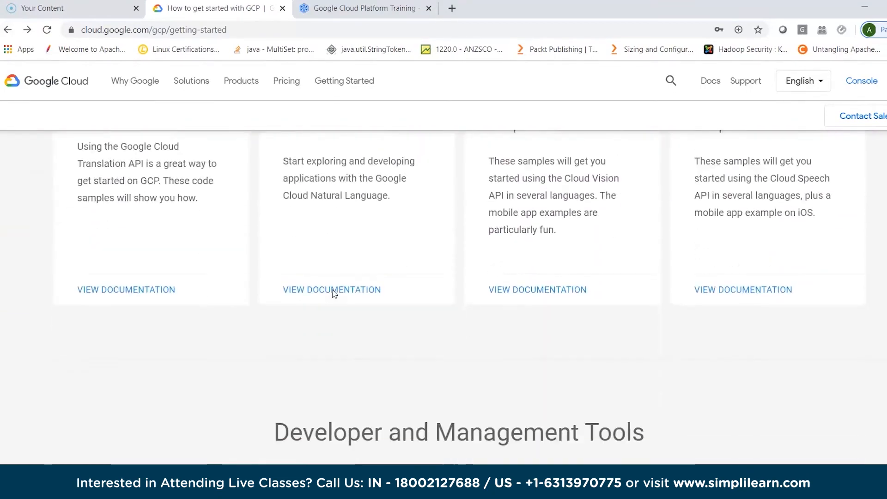
{"action": "scroll", "coordinate": [332, 292], "scroll_direction": "down", "scroll_amount": 1}
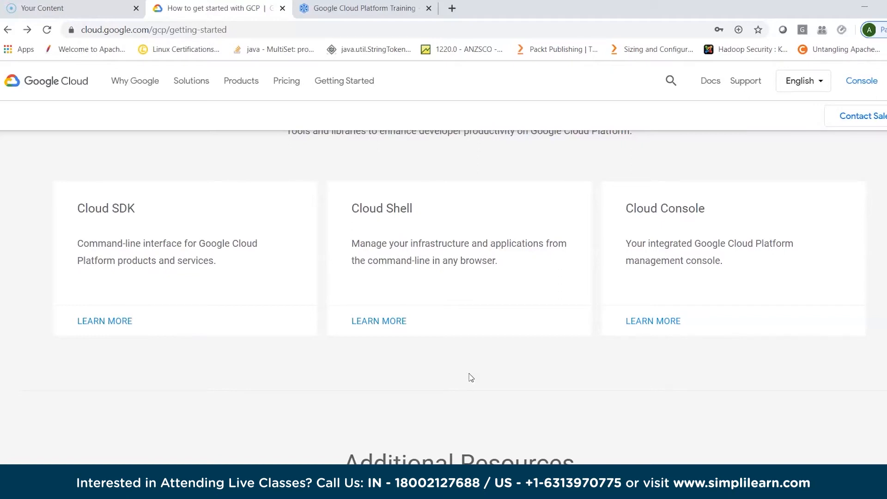
{"action": "scroll", "coordinate": [469, 374], "scroll_direction": "down", "scroll_amount": 5}
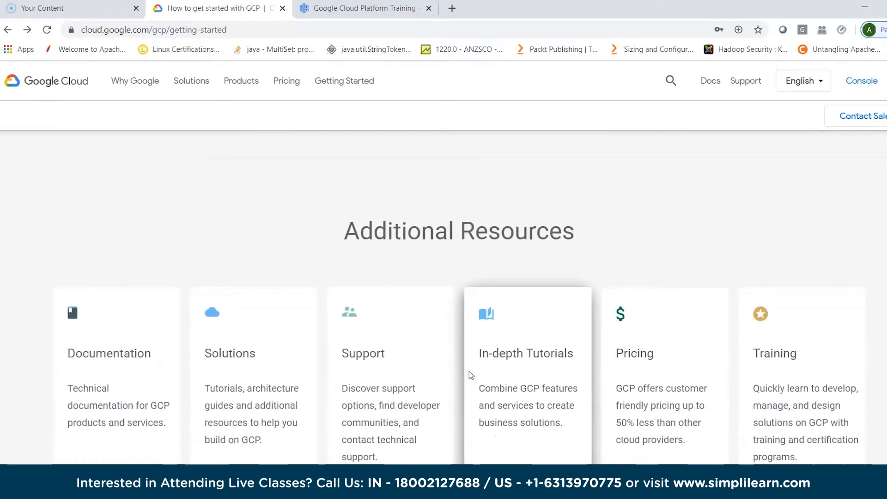
{"action": "scroll", "coordinate": [469, 374], "scroll_direction": "down", "scroll_amount": 3}
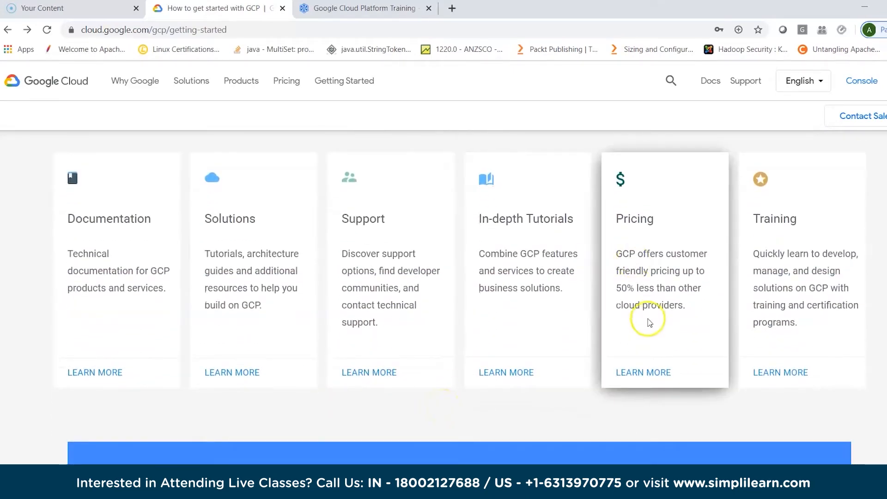
- Open the Pricing resource, show the price list and find its Compute section
{"action": "left_click", "coordinate": [650, 372]}
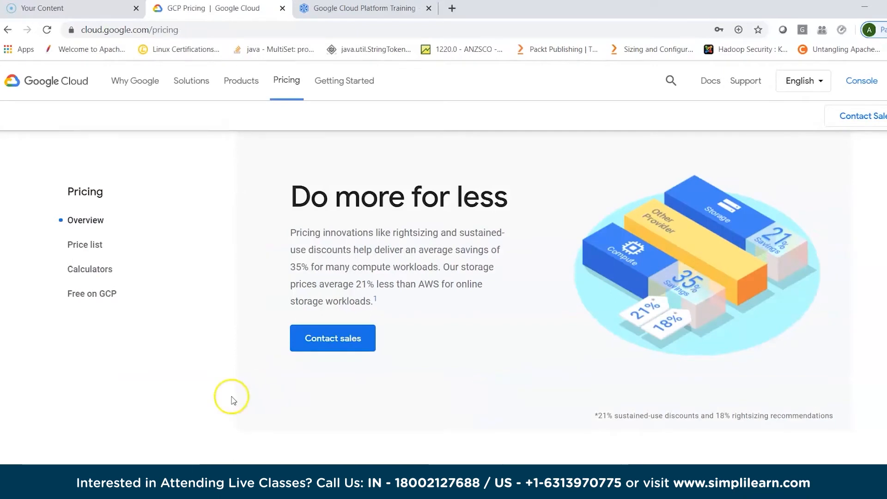
{"action": "left_click", "coordinate": [92, 246]}
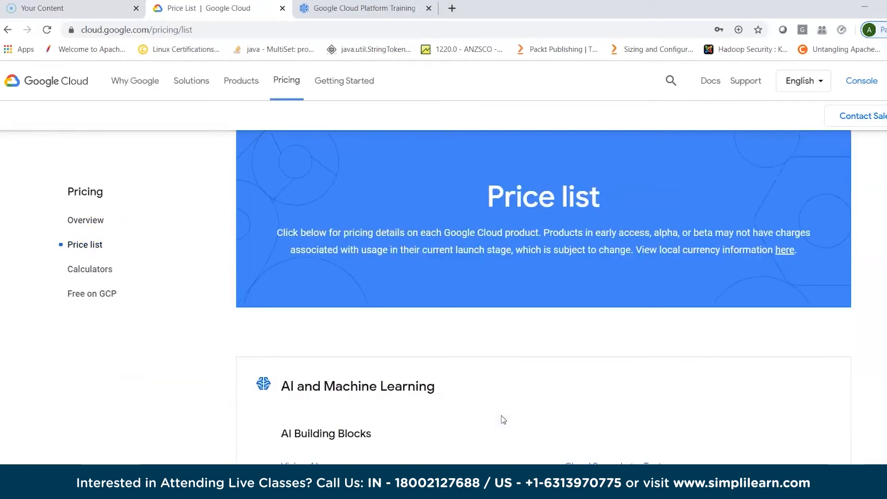
{"action": "scroll", "coordinate": [501, 417], "scroll_direction": "down", "scroll_amount": 3}
{"action": "scroll", "coordinate": [503, 418], "scroll_direction": "down", "scroll_amount": 10}
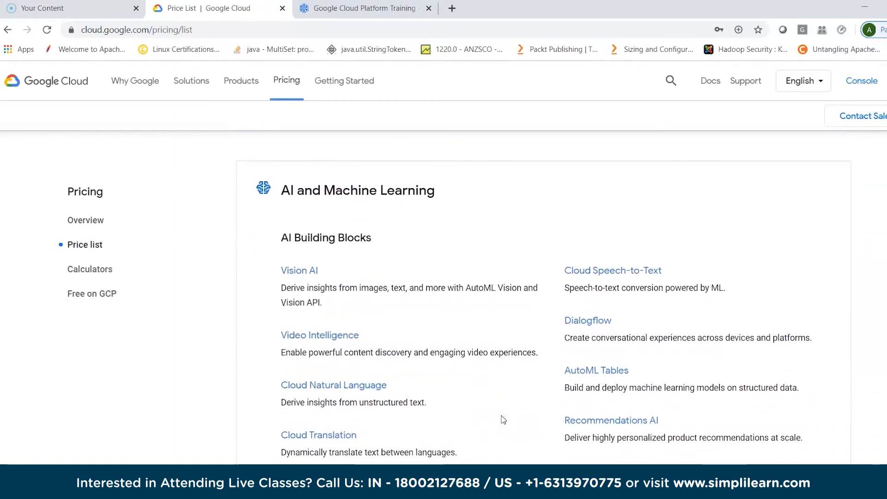
{"action": "scroll", "coordinate": [503, 418], "scroll_direction": "down", "scroll_amount": 9}
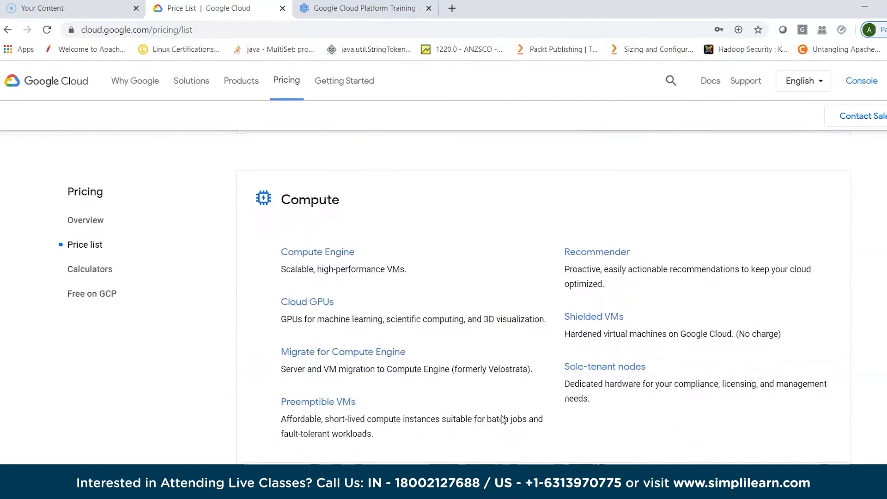
- Open the Compute Engine pricing details and examine the pricing notes and the N1 general-purpose machine types price table
{"action": "left_click", "coordinate": [338, 250]}
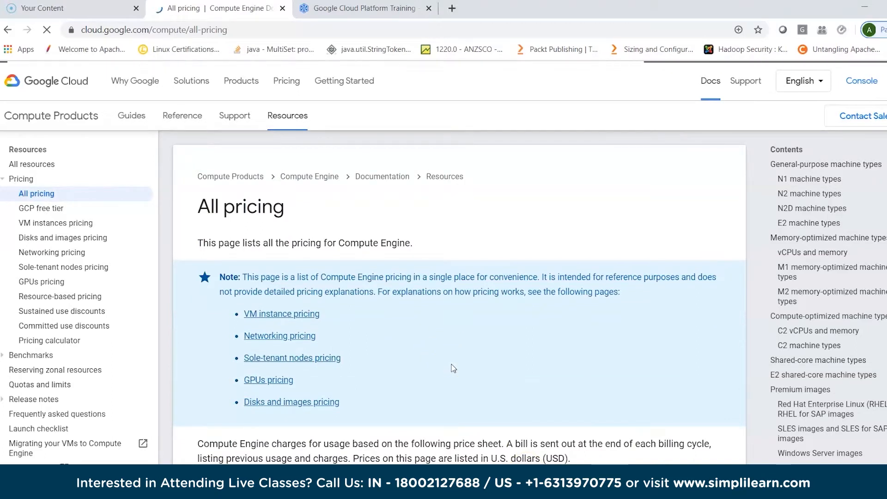
{"action": "scroll", "coordinate": [452, 368], "scroll_direction": "down", "scroll_amount": 2}
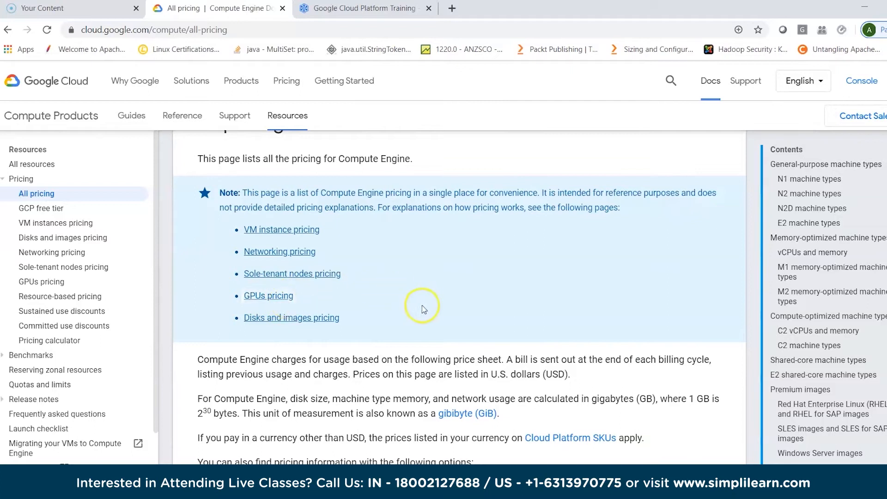
{"action": "scroll", "coordinate": [427, 308], "scroll_direction": "down", "scroll_amount": 1}
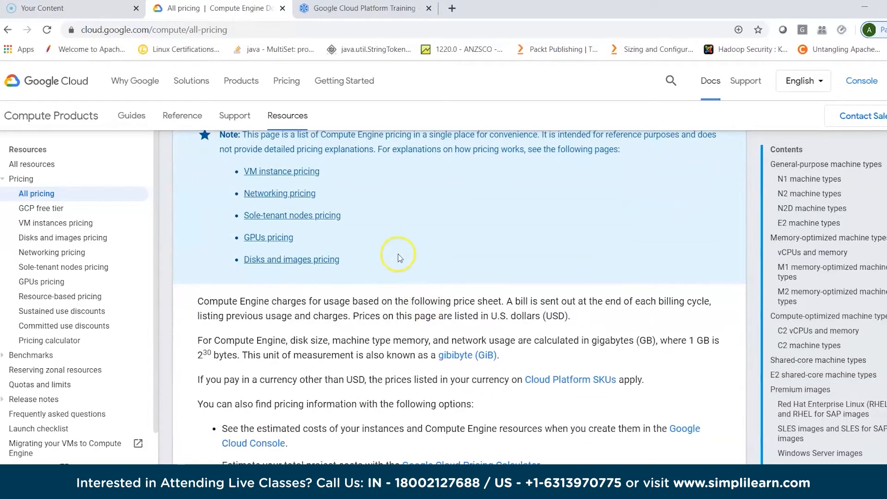
{"action": "scroll", "coordinate": [403, 260], "scroll_direction": "down", "scroll_amount": 5}
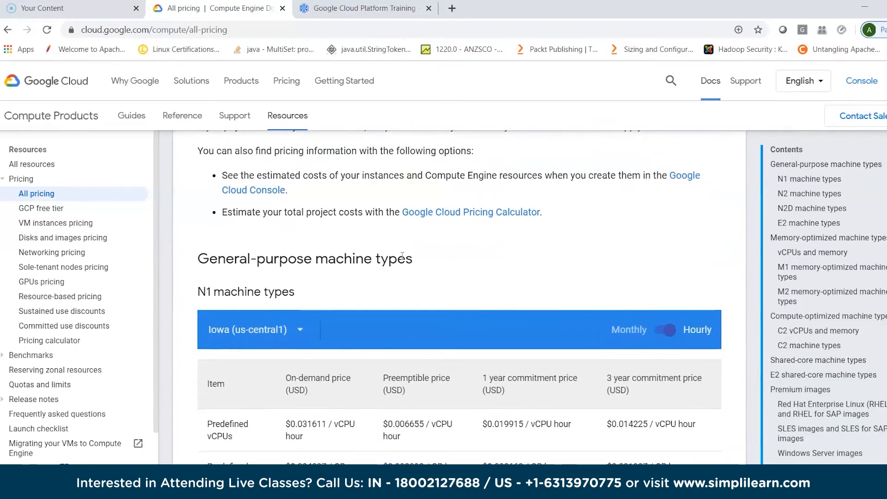
{"action": "scroll", "coordinate": [403, 260], "scroll_direction": "down", "scroll_amount": 2}
{"action": "scroll", "coordinate": [409, 275], "scroll_direction": "up", "scroll_amount": 2}
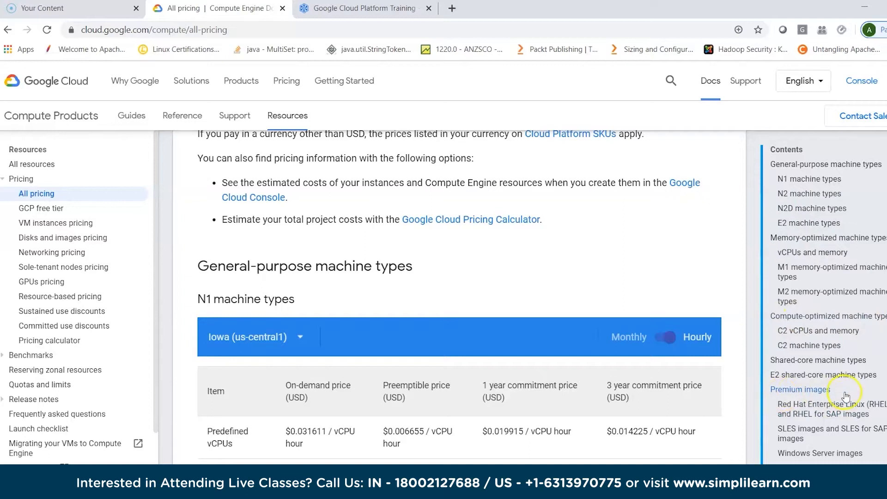
- Examine the pricing page's contents list from Premium images through disk, network and sole-tenant pricing
{"action": "scroll", "coordinate": [822, 444], "scroll_direction": "down", "scroll_amount": 2}
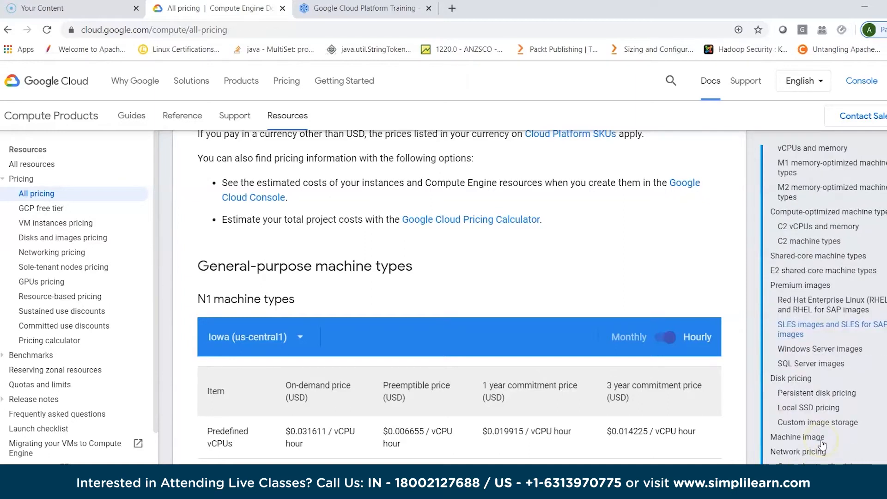
{"action": "scroll", "coordinate": [841, 420], "scroll_direction": "down", "scroll_amount": 3}
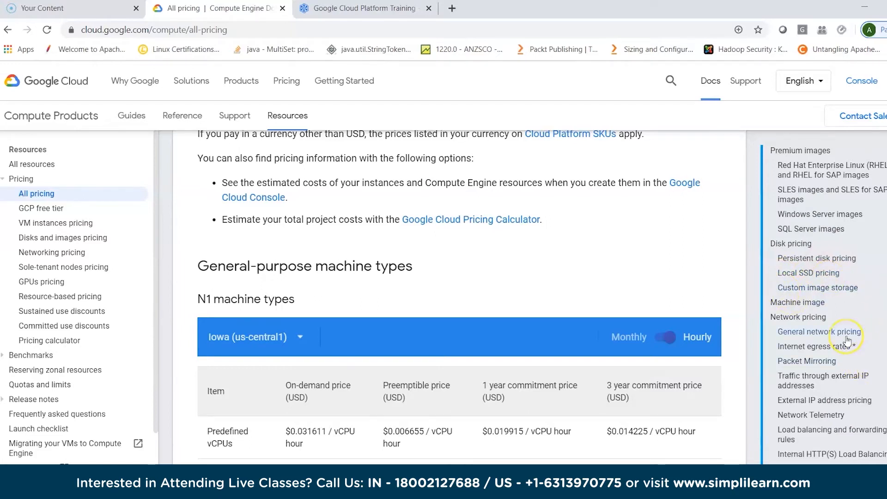
{"action": "scroll", "coordinate": [847, 340], "scroll_direction": "down", "scroll_amount": 2}
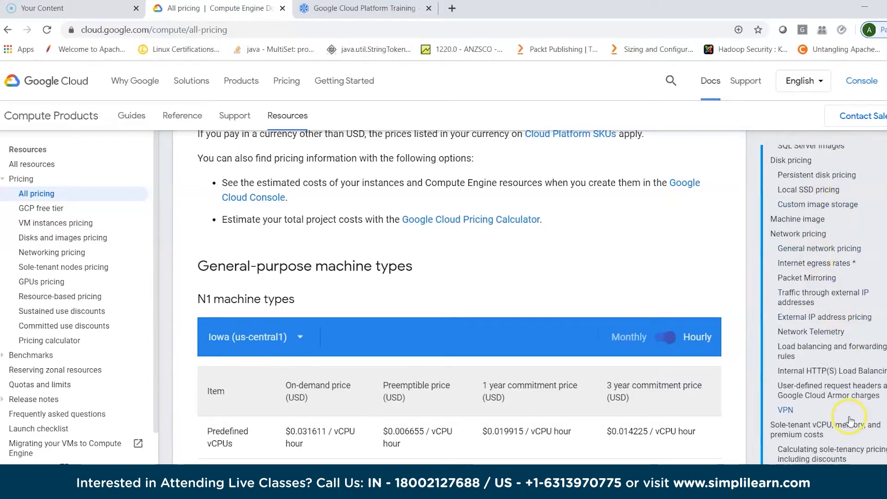
{"action": "scroll", "coordinate": [851, 418], "scroll_direction": "down", "scroll_amount": 3}
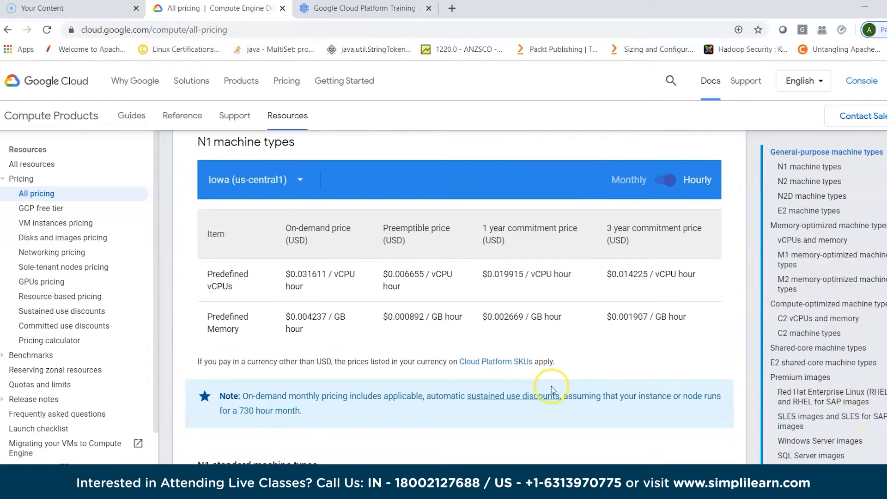
- Review the N1 machine types pricing, its list of selectable regions and the N1 standard machine types price table
{"action": "scroll", "coordinate": [552, 390], "scroll_direction": "down", "scroll_amount": 1}
{"action": "scroll", "coordinate": [552, 389], "scroll_direction": "up", "scroll_amount": 2}
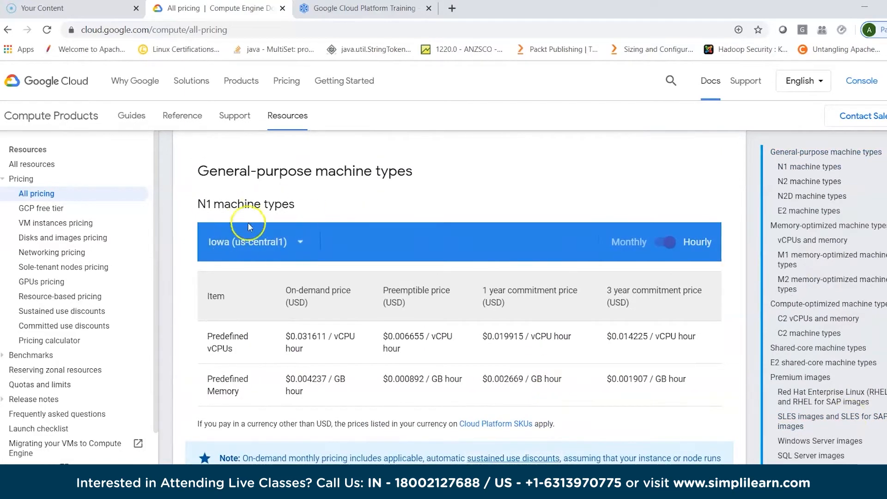
{"action": "left_click", "coordinate": [298, 241]}
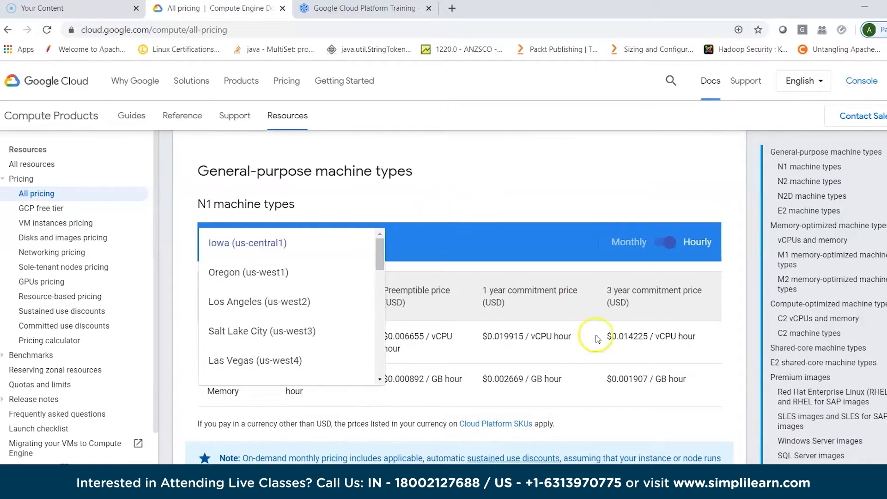
{"action": "scroll", "coordinate": [600, 308], "scroll_direction": "down", "scroll_amount": 7}
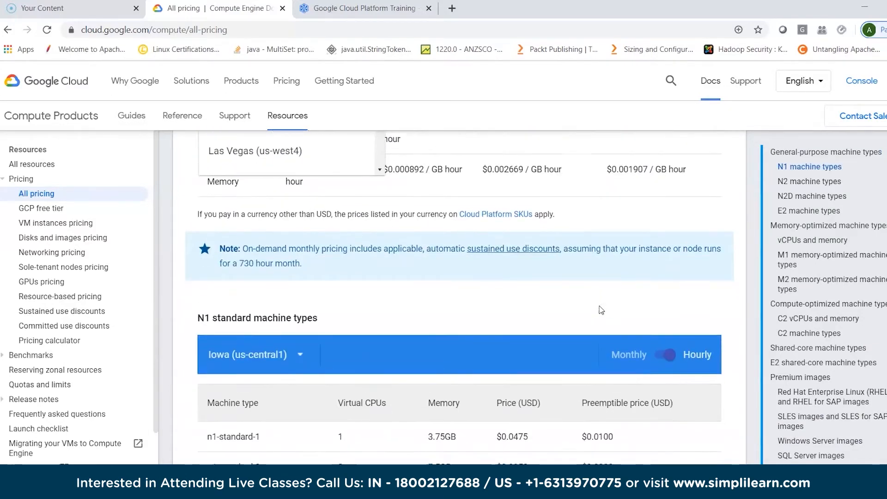
{"action": "scroll", "coordinate": [601, 308], "scroll_direction": "down", "scroll_amount": 5}
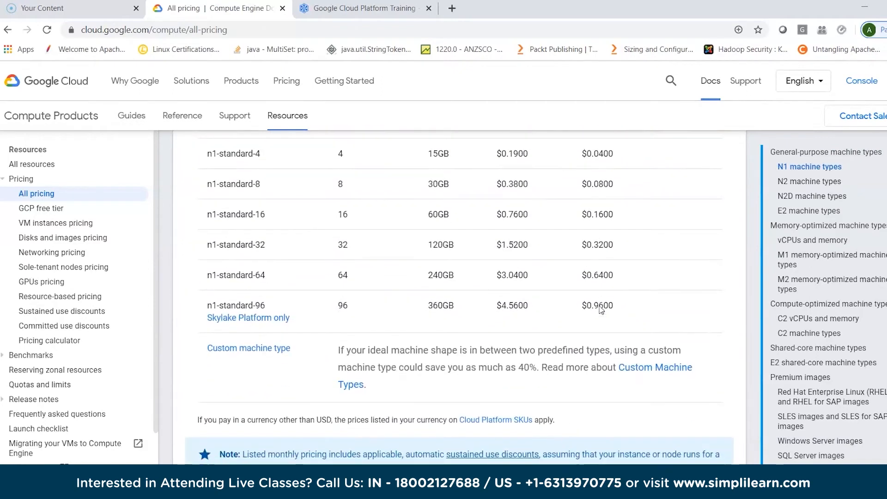
- Open VM instances pricing and examine its billing model, instance uptime, resource-based pricing and general-purpose machine type family sections
{"action": "left_click", "coordinate": [55, 209]}
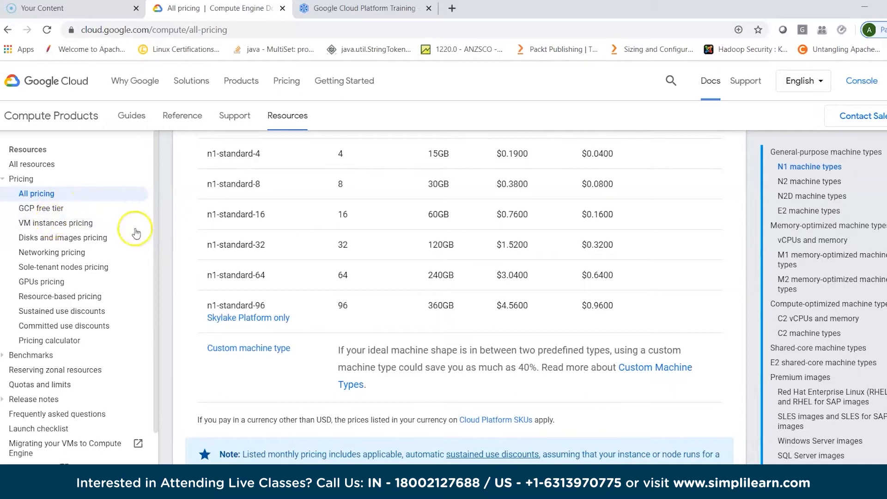
{"action": "left_click", "coordinate": [74, 224]}
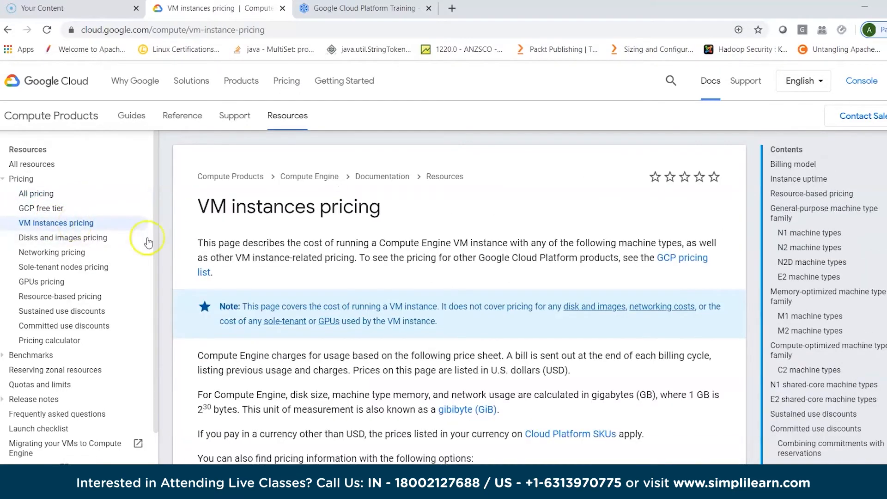
{"action": "scroll", "coordinate": [387, 405], "scroll_direction": "down", "scroll_amount": 3}
{"action": "scroll", "coordinate": [387, 406], "scroll_direction": "down", "scroll_amount": 6}
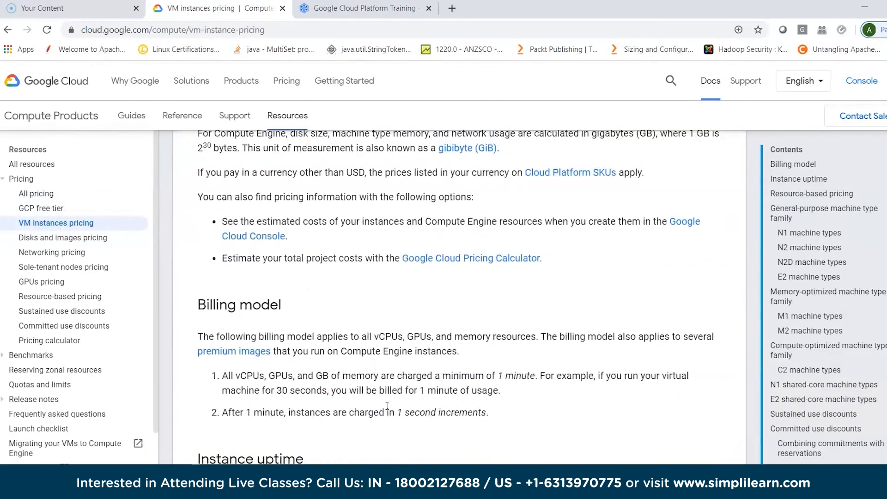
{"action": "scroll", "coordinate": [387, 406], "scroll_direction": "down", "scroll_amount": 7}
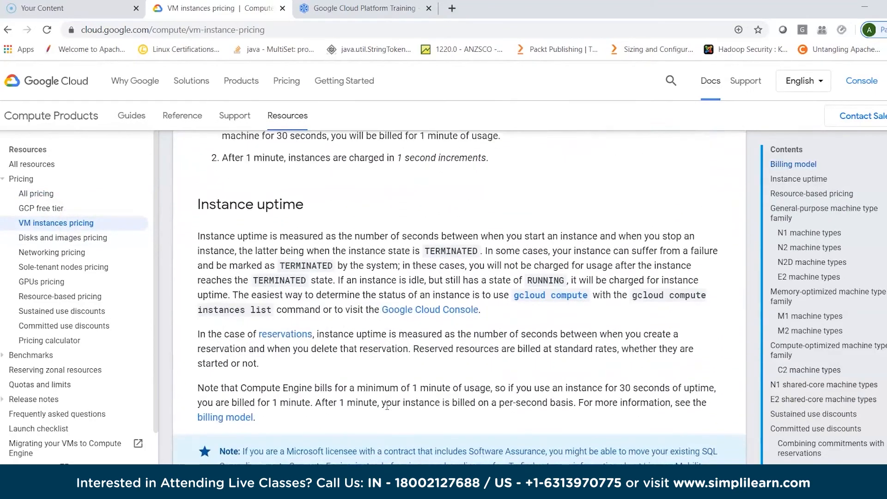
{"action": "scroll", "coordinate": [387, 410], "scroll_direction": "down", "scroll_amount": 2}
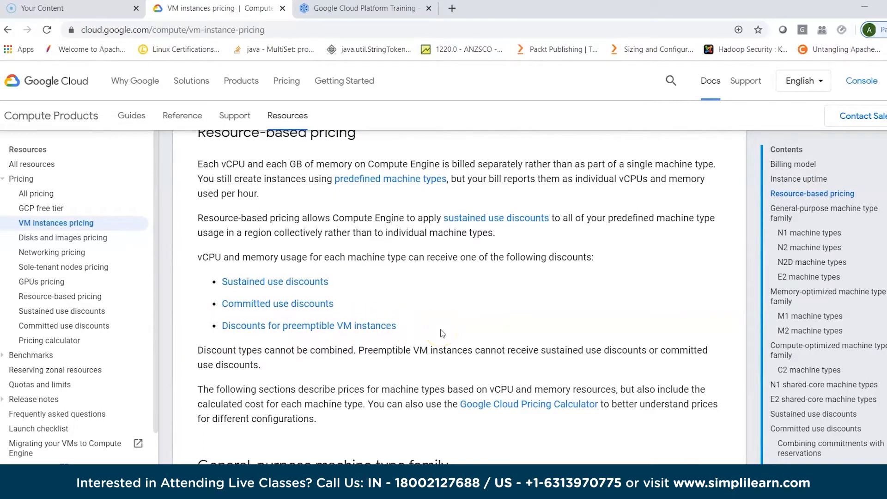
{"action": "scroll", "coordinate": [442, 333], "scroll_direction": "down", "scroll_amount": 8}
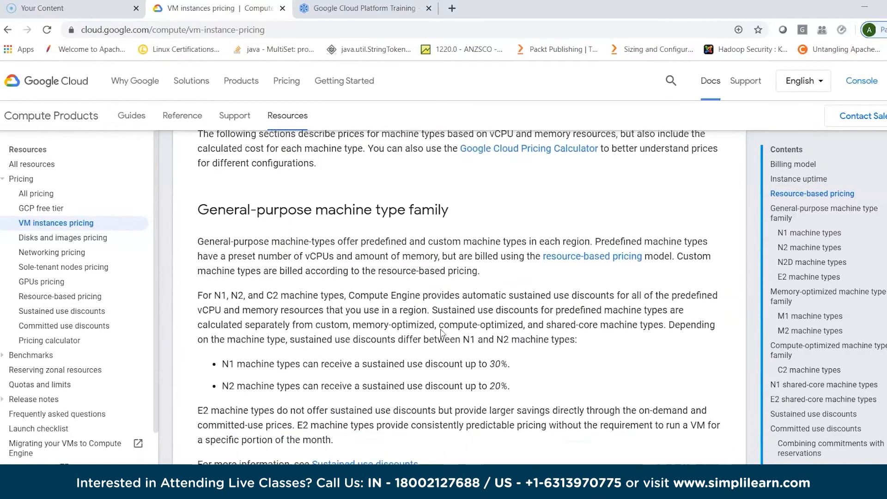
- Open the Compute Engine All resources page and its Support page
{"action": "left_click", "coordinate": [18, 166]}
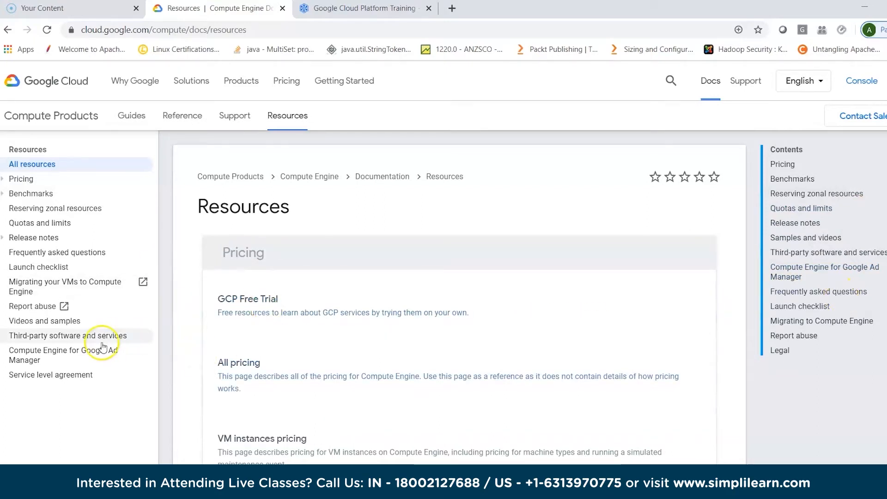
{"action": "left_click", "coordinate": [232, 120]}
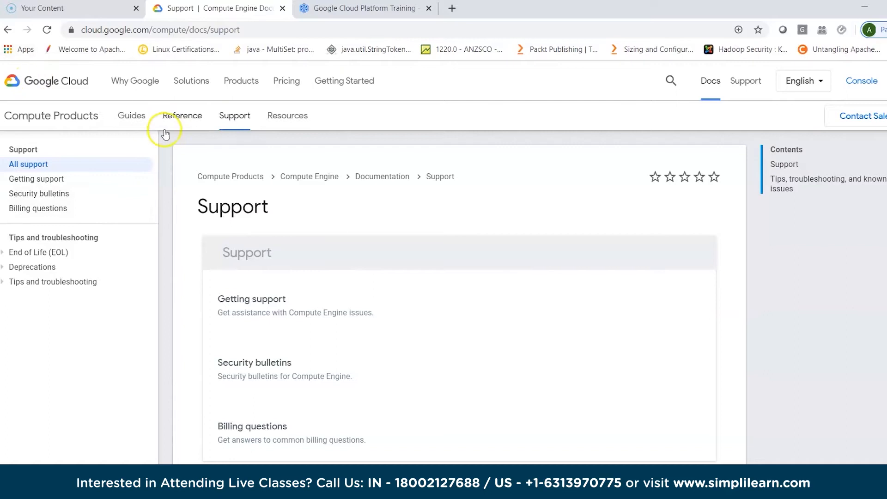
- Go back through the Compute Engine pricing pages and the price list to the resource cards on the Getting Started page
{"action": "left_click", "coordinate": [7, 30]}
{"action": "left_click", "coordinate": [7, 30]}
{"action": "left_click", "coordinate": [7, 31]}
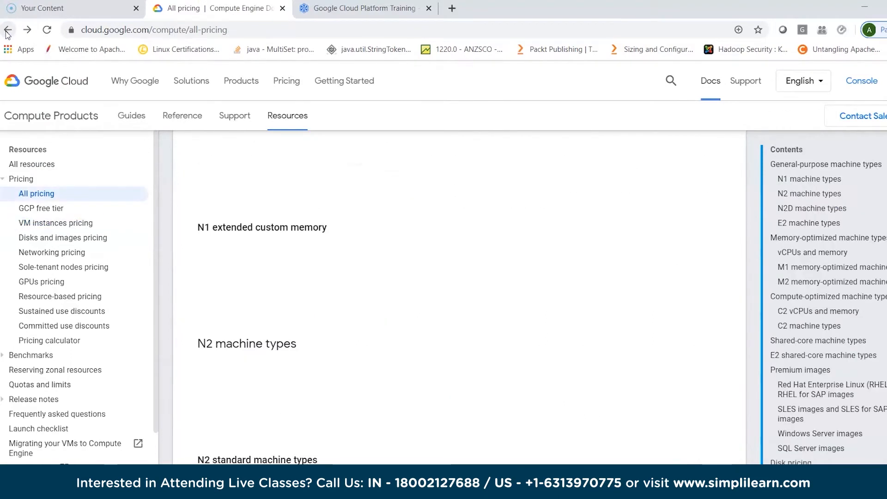
{"action": "left_click", "coordinate": [7, 30]}
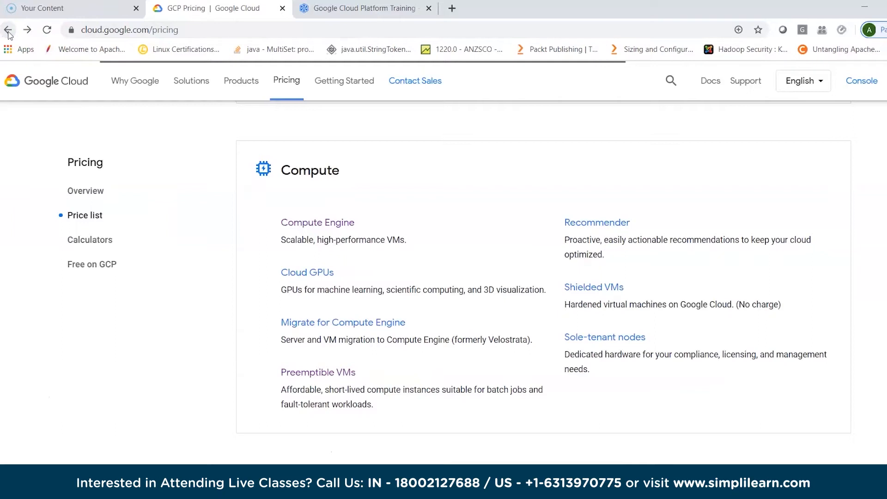
{"action": "left_click", "coordinate": [8, 30]}
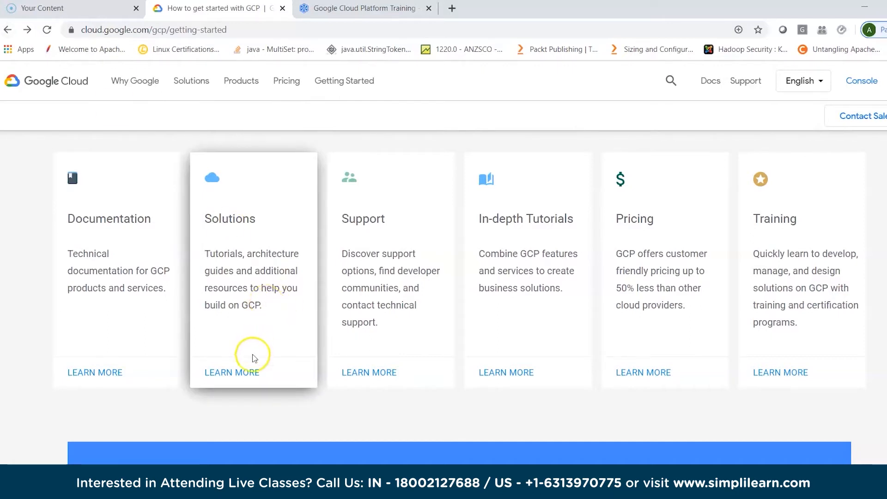
- Open the Solutions resource and examine the Featured and Infrastructure modernization solutions
{"action": "left_click", "coordinate": [244, 372]}
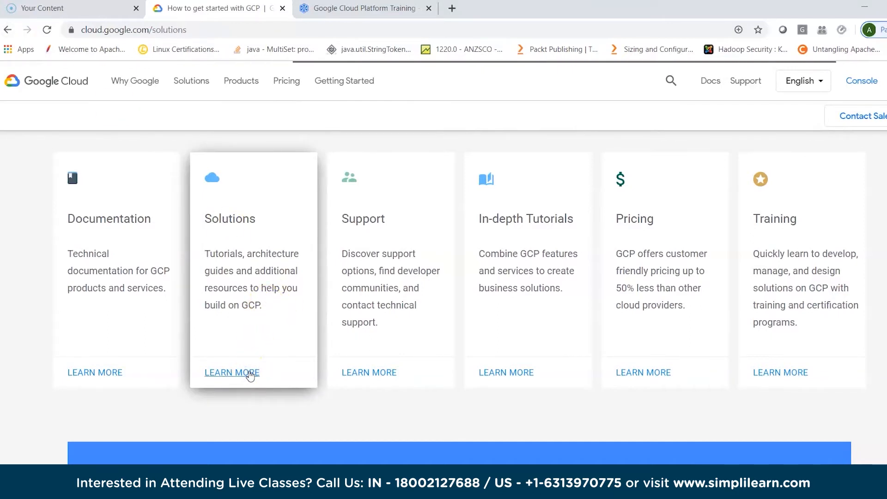
{"action": "scroll", "coordinate": [439, 364], "scroll_direction": "down", "scroll_amount": 3}
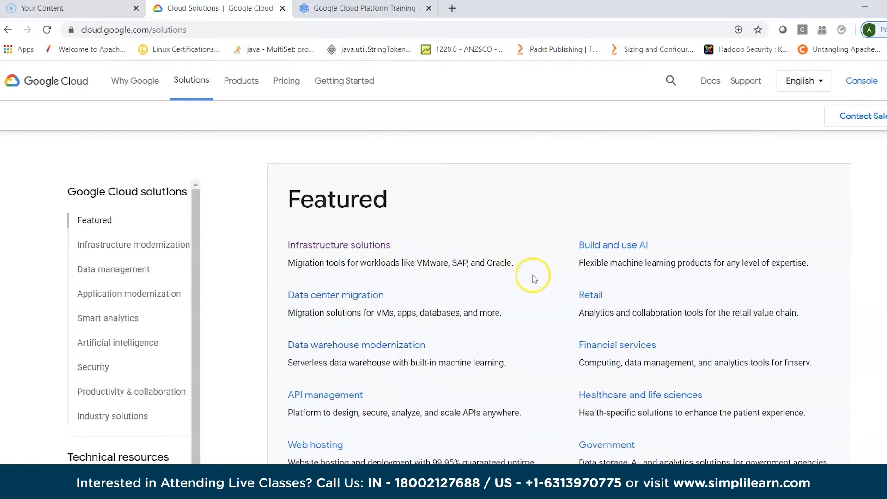
{"action": "scroll", "coordinate": [534, 278], "scroll_direction": "down", "scroll_amount": 1}
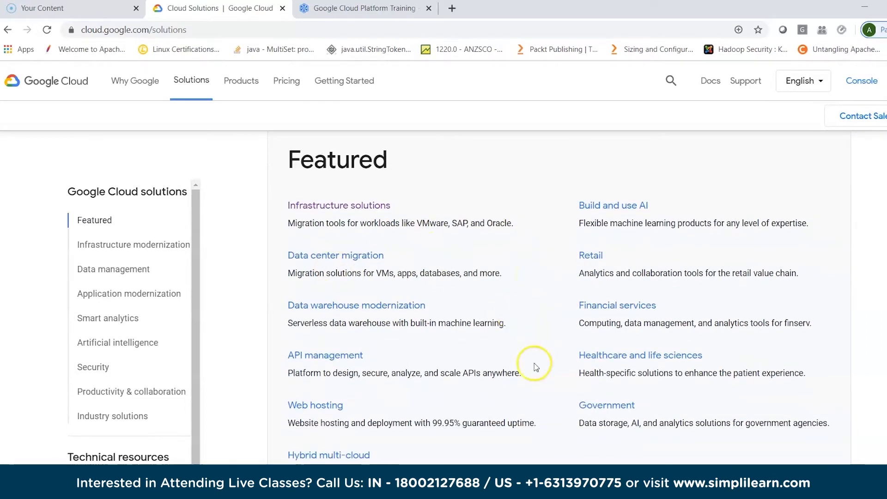
{"action": "scroll", "coordinate": [524, 382], "scroll_direction": "down", "scroll_amount": 4}
{"action": "scroll", "coordinate": [525, 386], "scroll_direction": "down", "scroll_amount": 7}
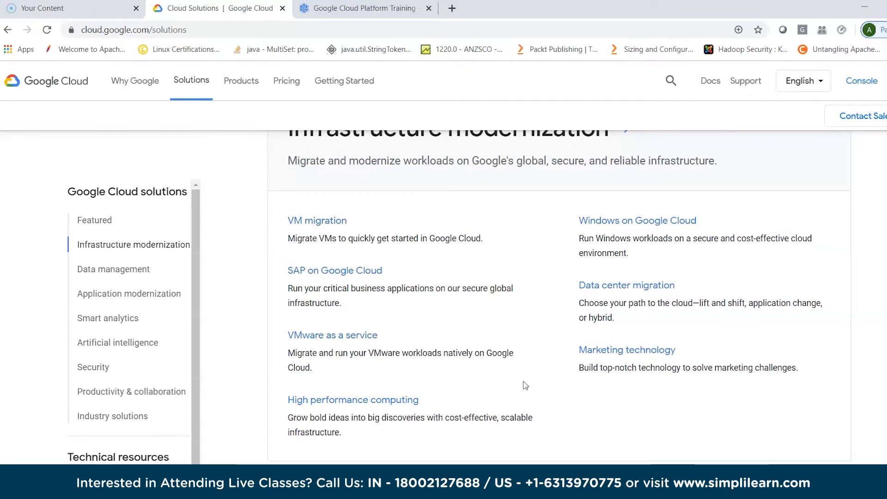
{"action": "scroll", "coordinate": [525, 385], "scroll_direction": "up", "scroll_amount": 10}
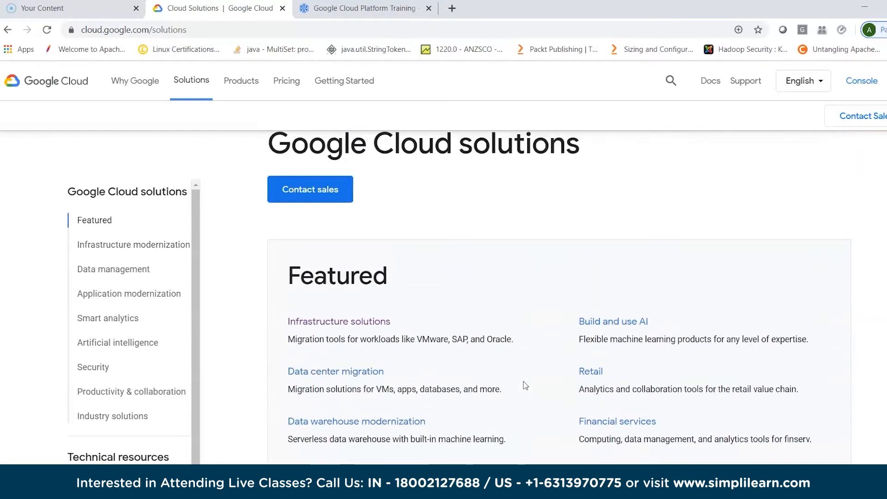
{"action": "scroll", "coordinate": [525, 384], "scroll_direction": "up", "scroll_amount": 1}
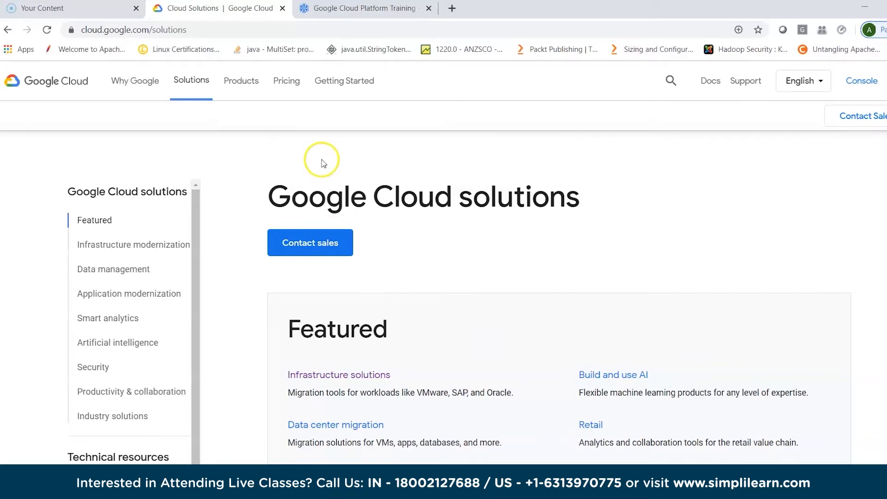
- Glance at the Cloud Academy training page, return to Google Cloud solutions and open the Google Cloud console
{"action": "left_click", "coordinate": [353, 9]}
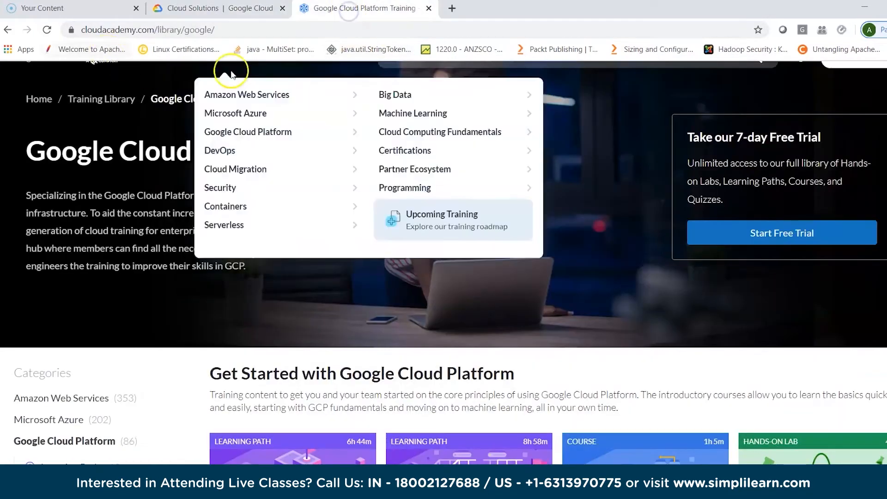
{"action": "left_click", "coordinate": [222, 9]}
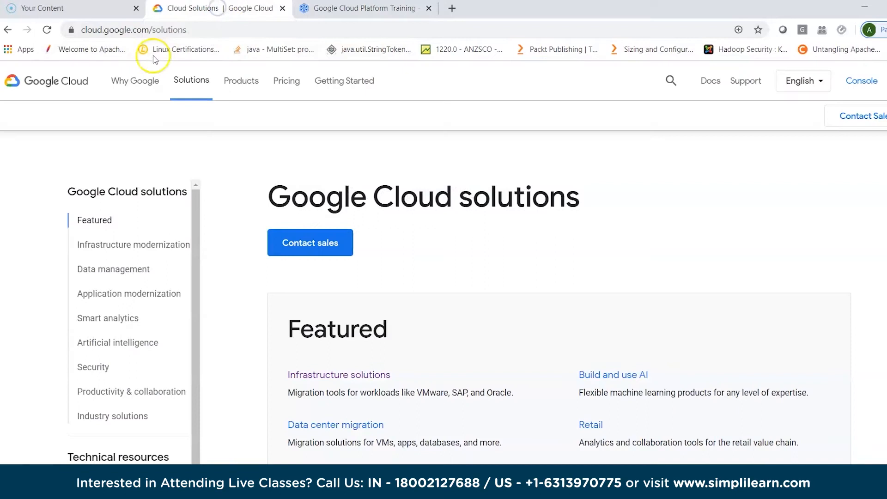
{"action": "left_click", "coordinate": [856, 86]}
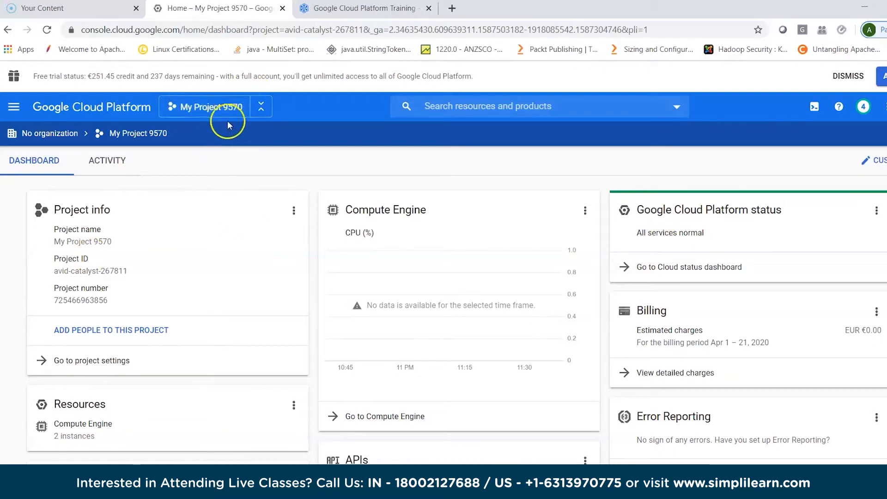
- Hide the organization and project path bar, view the available projects and cancel the project selection
{"action": "left_click", "coordinate": [262, 111]}
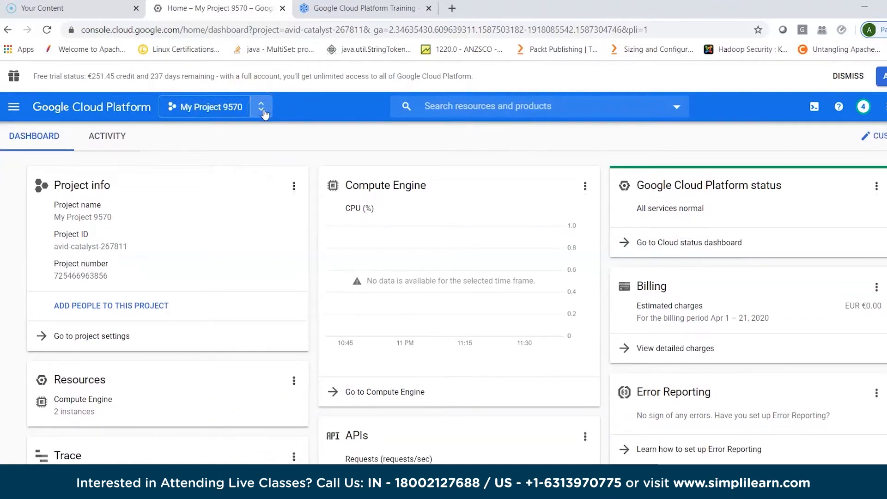
{"action": "left_click", "coordinate": [171, 107]}
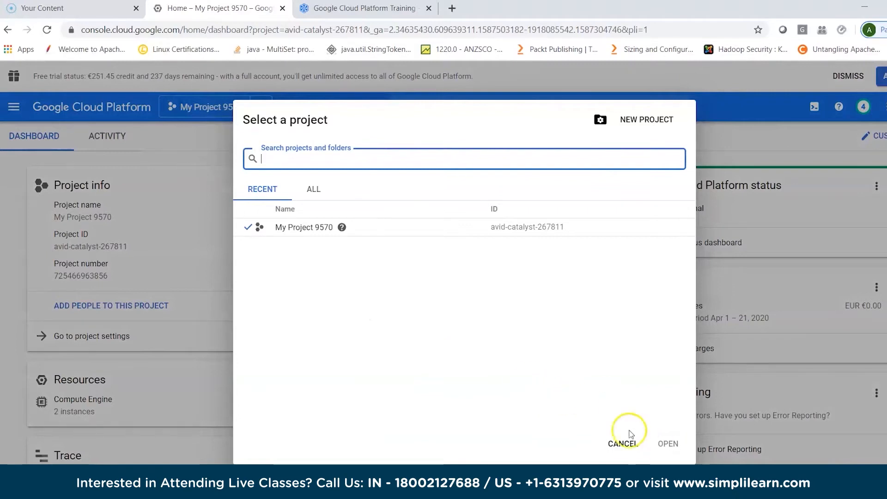
{"action": "left_click", "coordinate": [619, 442]}
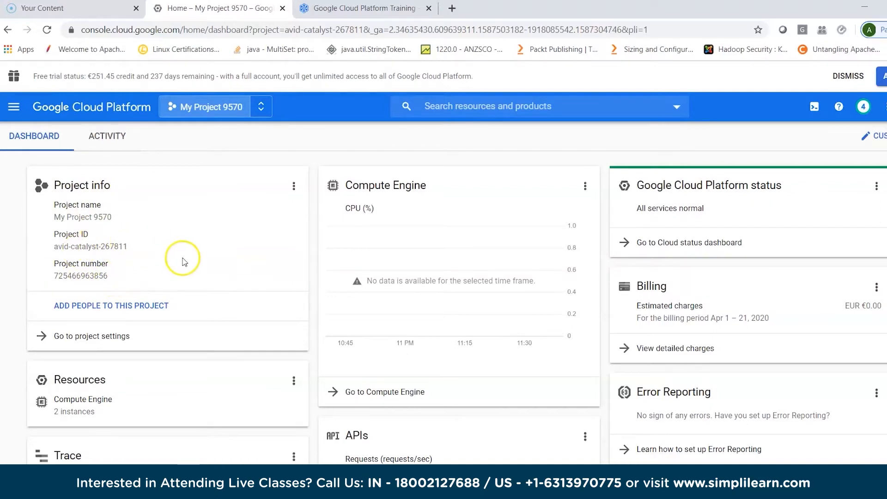
- Check the Project info card's options, close them and examine the dashboard's Billing, Error Reporting, Resources and APIs cards
{"action": "left_click", "coordinate": [294, 187]}
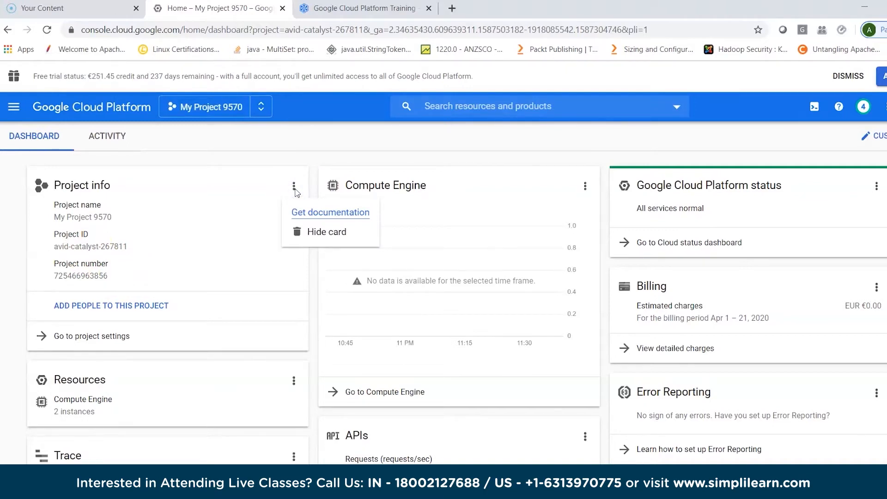
{"action": "left_click", "coordinate": [325, 160]}
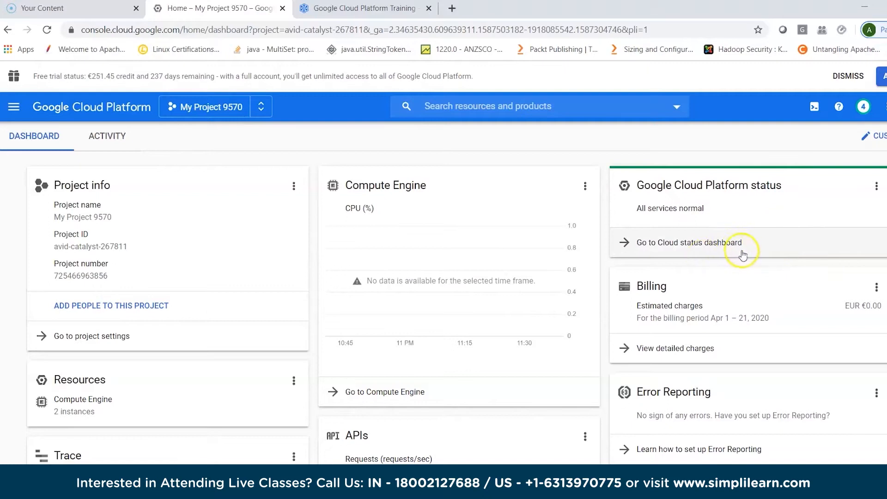
{"action": "scroll", "coordinate": [763, 267], "scroll_direction": "down", "scroll_amount": 2}
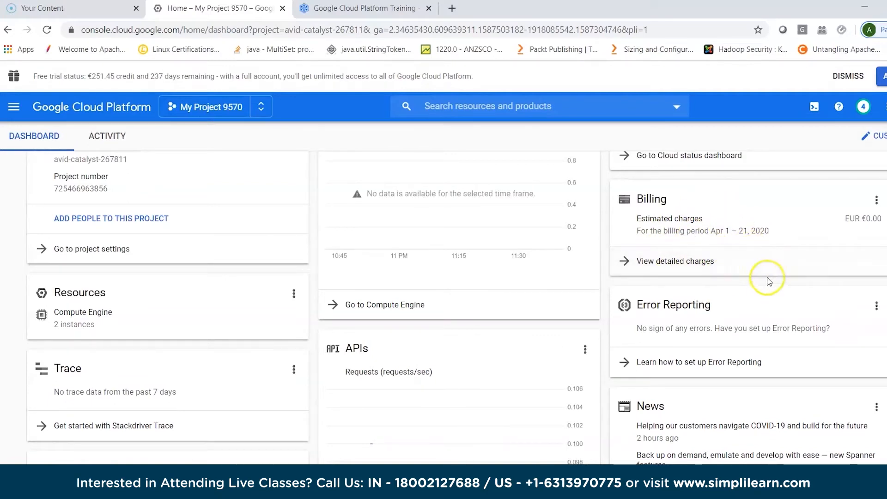
{"action": "scroll", "coordinate": [775, 305], "scroll_direction": "down", "scroll_amount": 1}
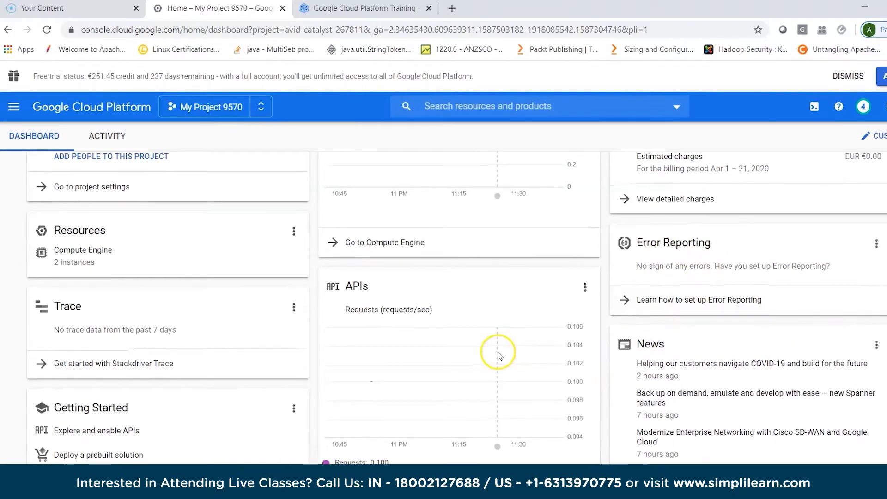
- Examine the dashboard's APIs, Trace, Getting Started, News and Documentation cards
{"action": "scroll", "coordinate": [498, 356], "scroll_direction": "down", "scroll_amount": 2}
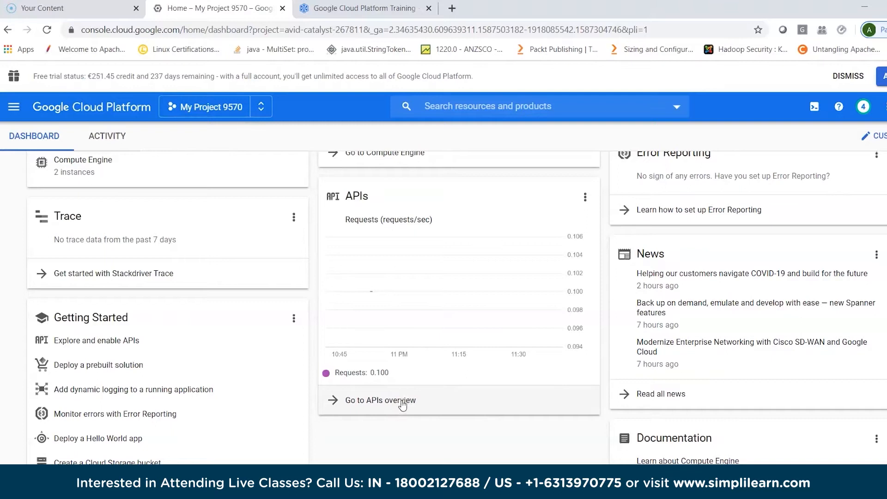
{"action": "scroll", "coordinate": [762, 376], "scroll_direction": "down", "scroll_amount": 1}
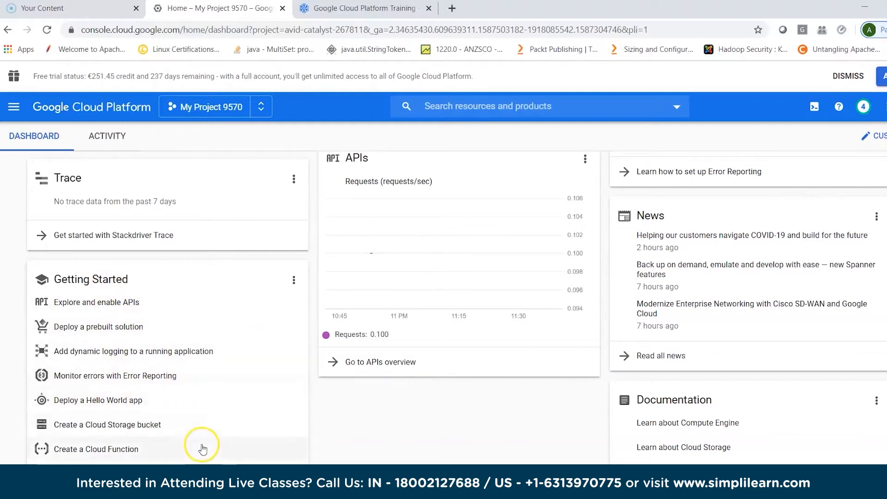
{"action": "scroll", "coordinate": [202, 448], "scroll_direction": "up", "scroll_amount": 1}
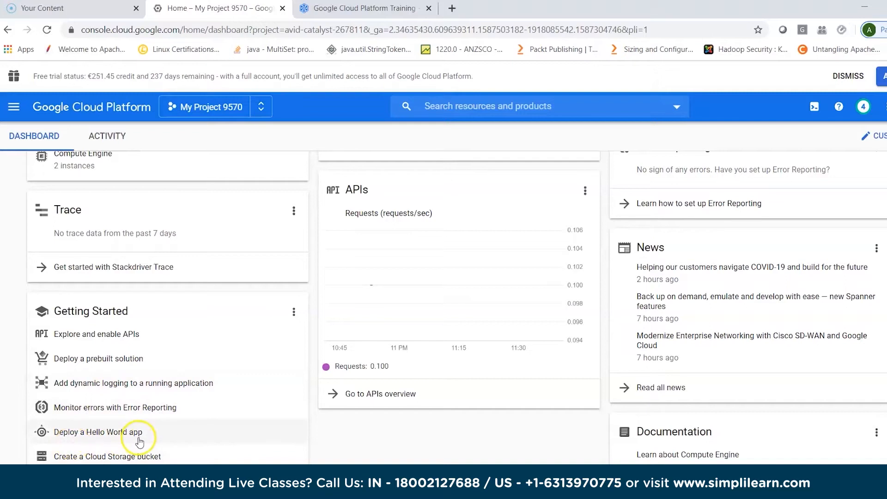
{"action": "scroll", "coordinate": [153, 414], "scroll_direction": "up", "scroll_amount": 3}
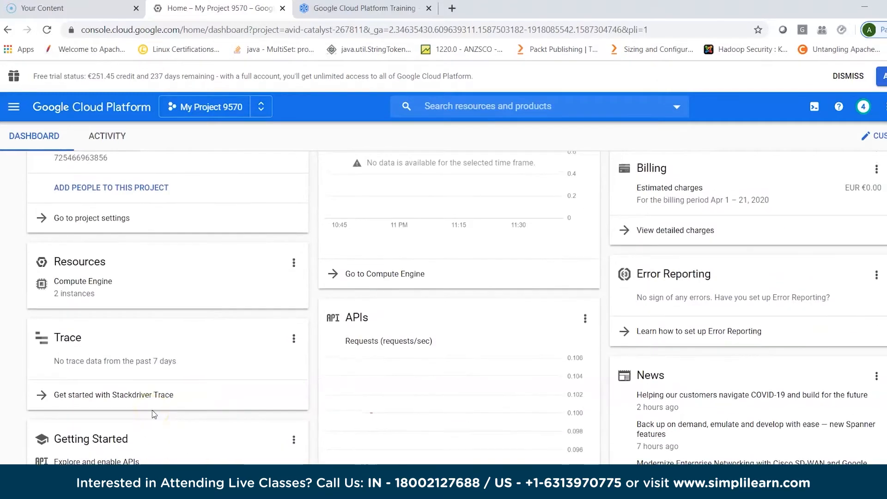
- Open the project's activity log and examine its recorded VM, firewall, bucket, cluster and dataset operations back to the project's creation
{"action": "left_click", "coordinate": [116, 137]}
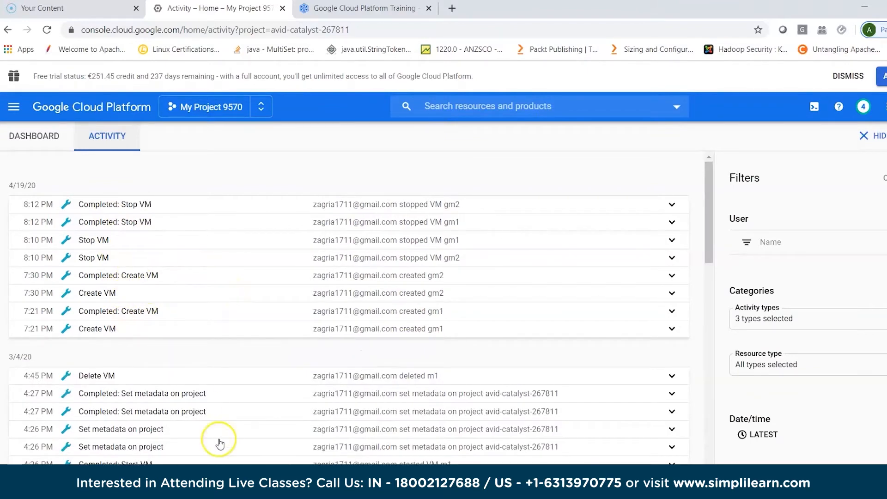
{"action": "scroll", "coordinate": [219, 443], "scroll_direction": "down", "scroll_amount": 1}
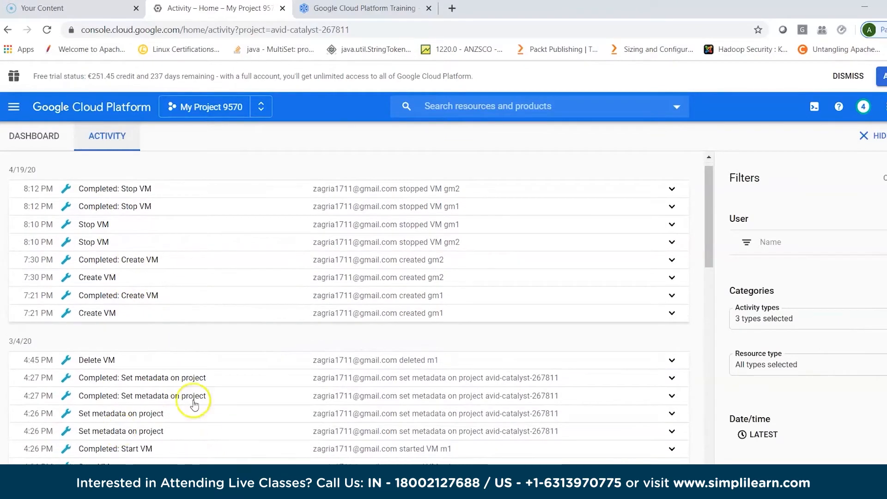
{"action": "scroll", "coordinate": [192, 439], "scroll_direction": "down", "scroll_amount": 4}
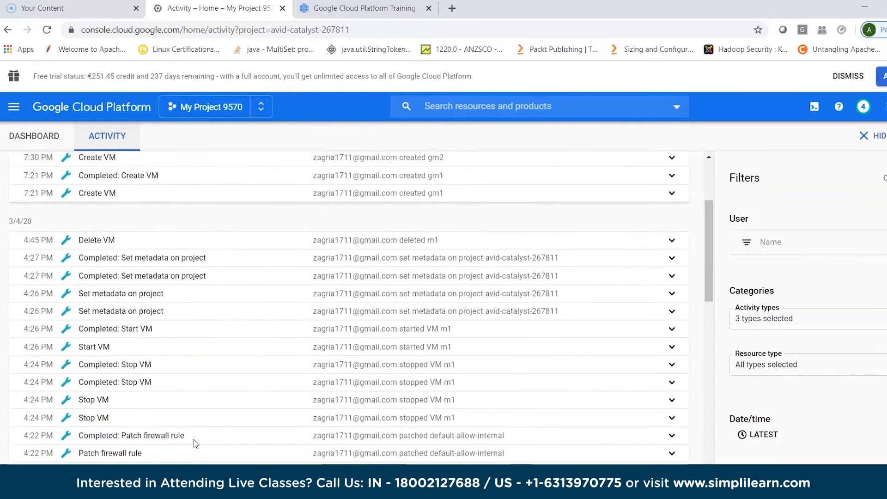
{"action": "scroll", "coordinate": [194, 444], "scroll_direction": "down", "scroll_amount": 2}
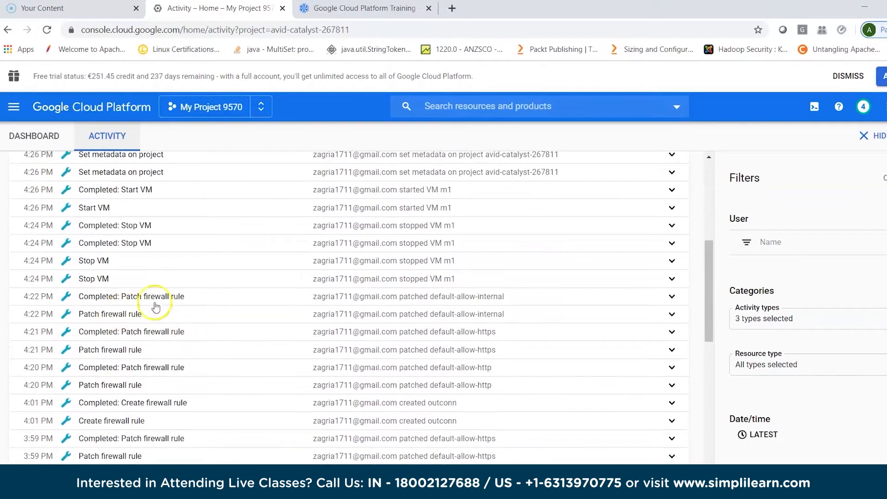
{"action": "scroll", "coordinate": [240, 403], "scroll_direction": "down", "scroll_amount": 3}
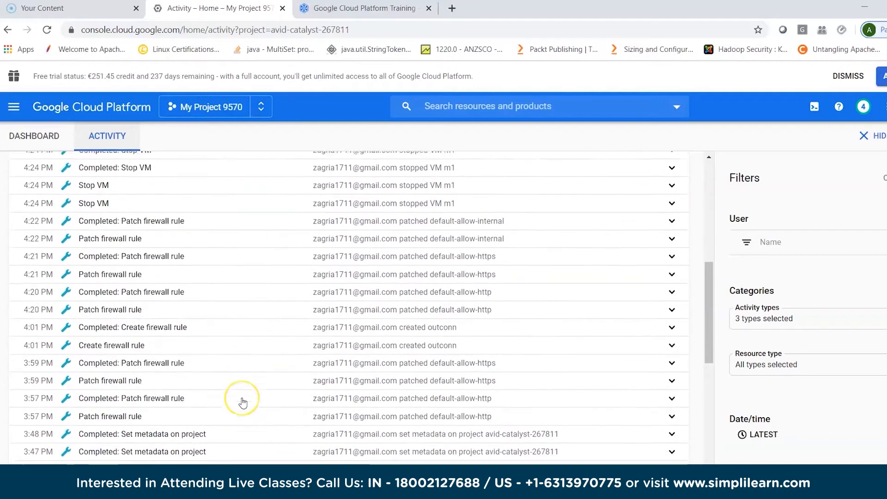
{"action": "scroll", "coordinate": [243, 404], "scroll_direction": "down", "scroll_amount": 8}
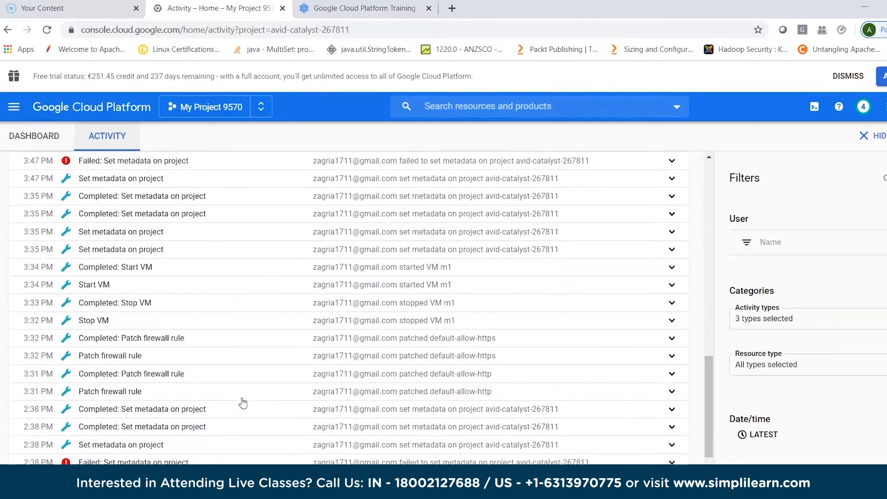
{"action": "scroll", "coordinate": [243, 403], "scroll_direction": "down", "scroll_amount": 10}
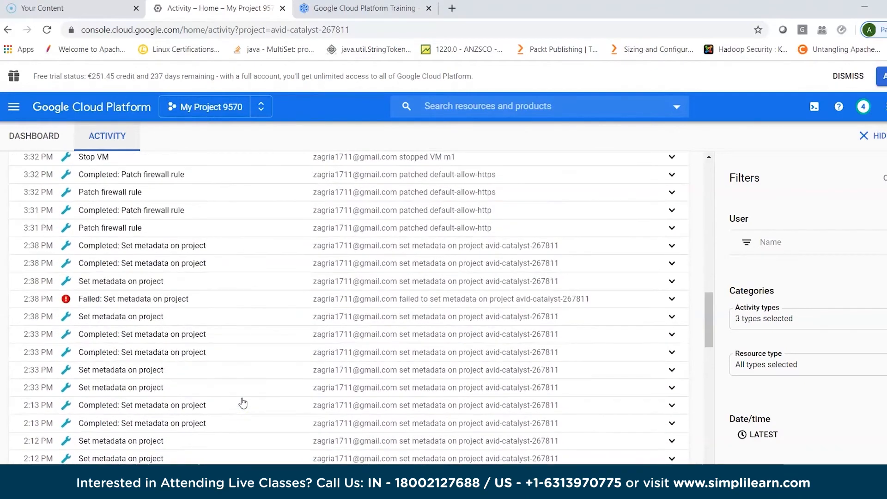
{"action": "scroll", "coordinate": [242, 404], "scroll_direction": "down", "scroll_amount": 2}
{"action": "left_click", "coordinate": [134, 208]}
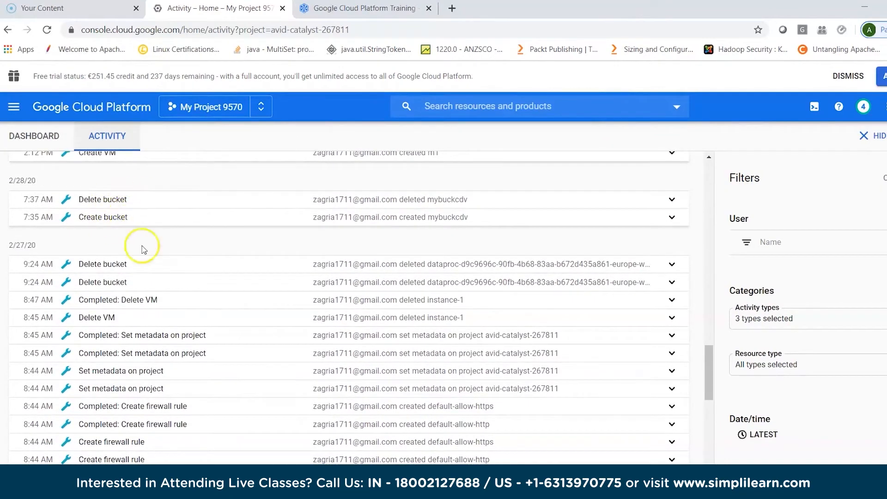
{"action": "scroll", "coordinate": [240, 393], "scroll_direction": "down", "scroll_amount": 2}
{"action": "scroll", "coordinate": [241, 396], "scroll_direction": "down", "scroll_amount": 12}
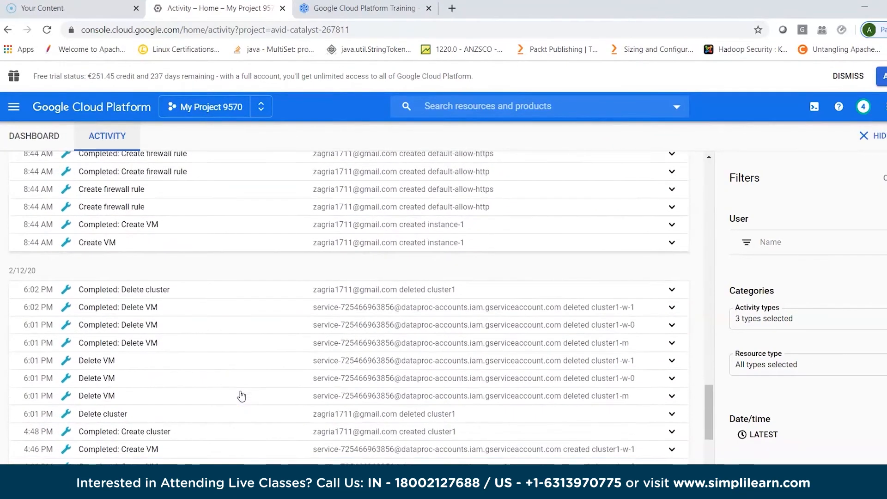
{"action": "scroll", "coordinate": [242, 396], "scroll_direction": "down", "scroll_amount": 8}
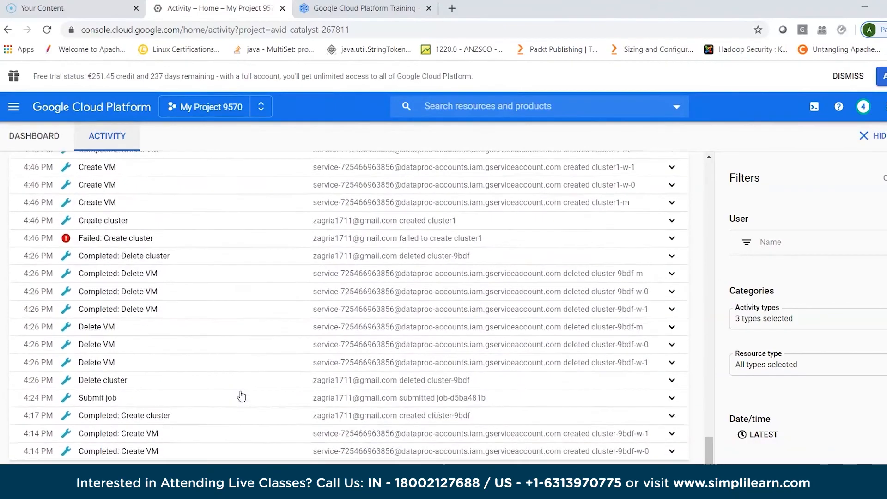
{"action": "scroll", "coordinate": [241, 396], "scroll_direction": "down", "scroll_amount": 4}
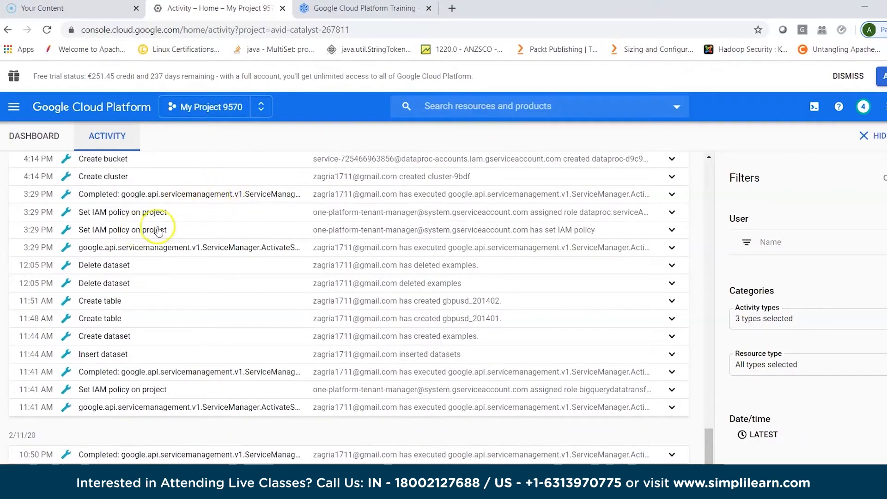
{"action": "scroll", "coordinate": [241, 335], "scroll_direction": "down", "scroll_amount": 3}
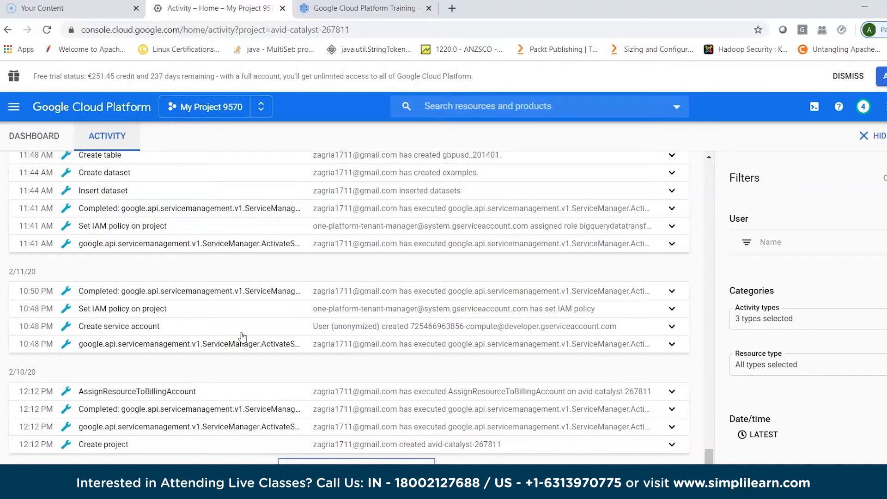
{"action": "scroll", "coordinate": [242, 335], "scroll_direction": "down", "scroll_amount": 20}
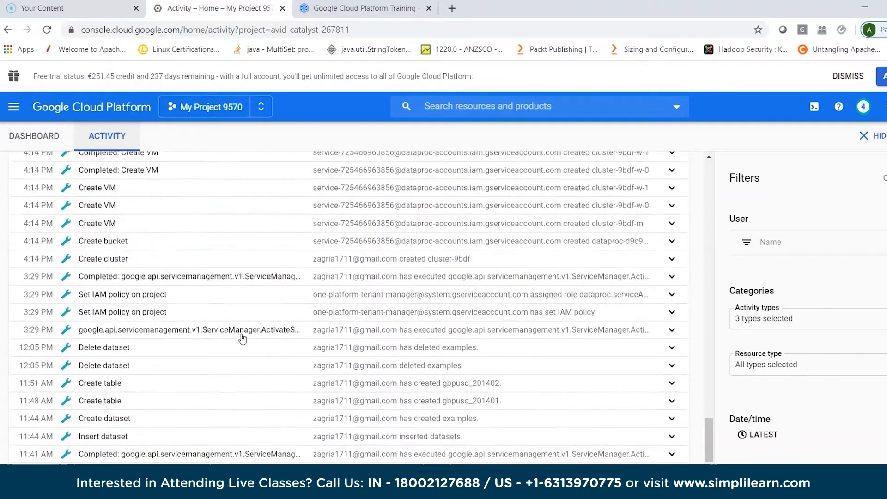
{"action": "scroll", "coordinate": [241, 341], "scroll_direction": "up", "scroll_amount": 15}
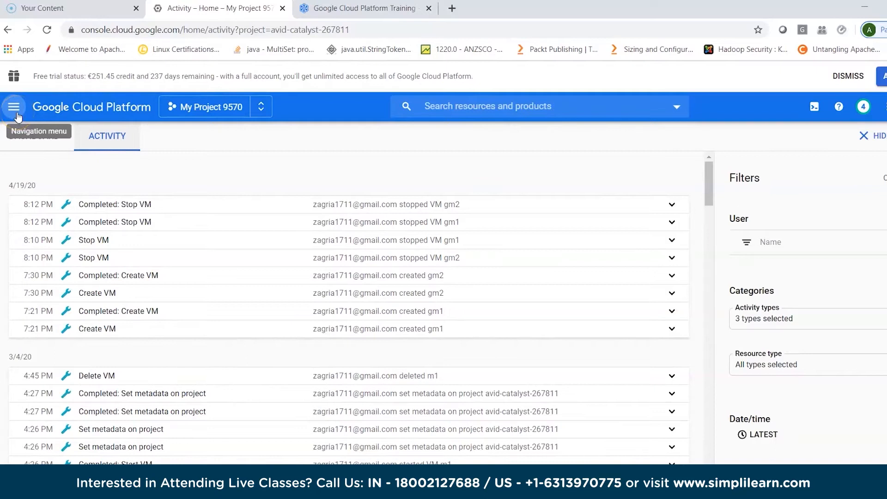
- Open the dashboard of APIs & Services for the current project
{"action": "left_click", "coordinate": [14, 107]}
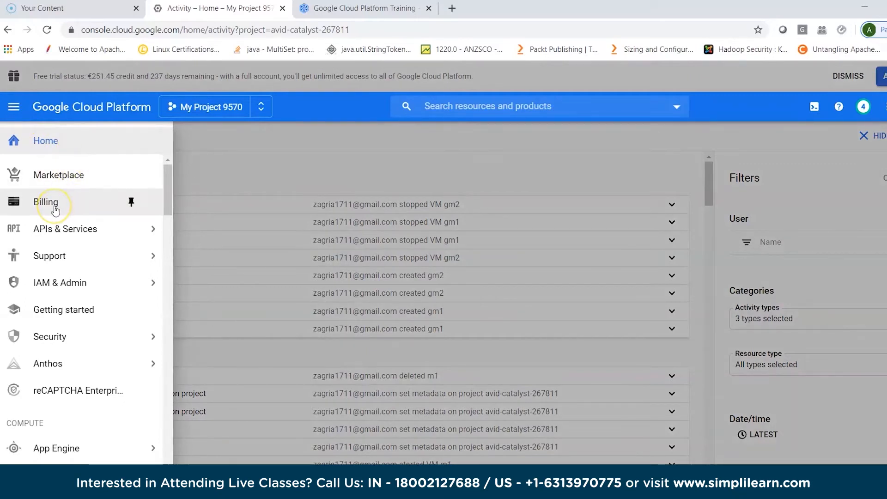
{"action": "mouse_move", "coordinate": [74, 229]}
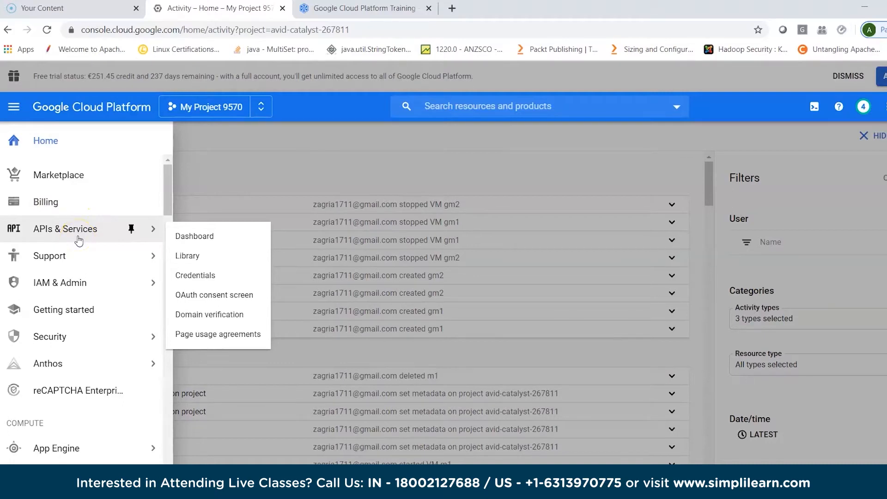
{"action": "left_click", "coordinate": [203, 236]}
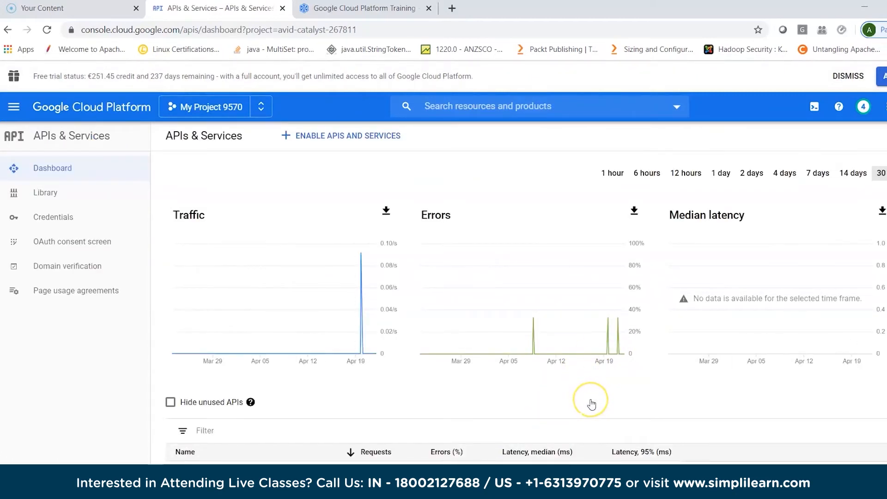
- Examine the APIs listed for the project, including the BigQuery, Cloud Dataproc, Cloud Monitoring and Cloud Storage entries, and return to the traffic charts
{"action": "scroll", "coordinate": [590, 403], "scroll_direction": "down", "scroll_amount": 3}
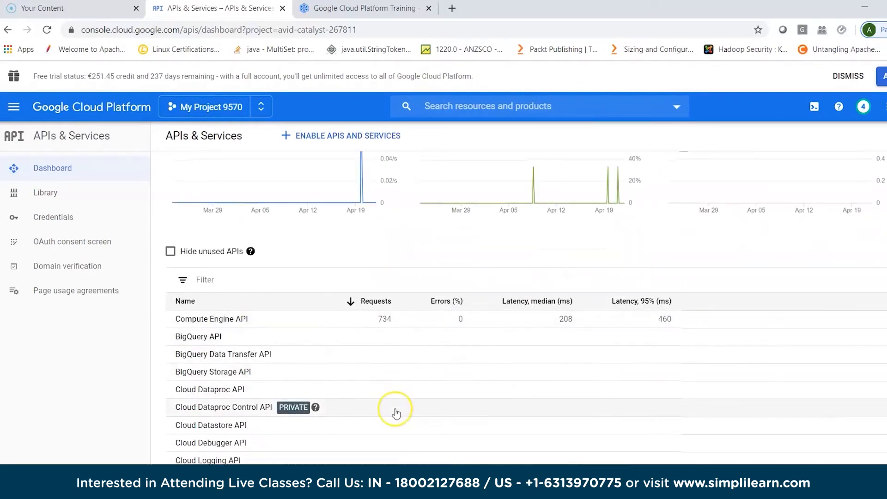
{"action": "scroll", "coordinate": [396, 410], "scroll_direction": "down", "scroll_amount": 1}
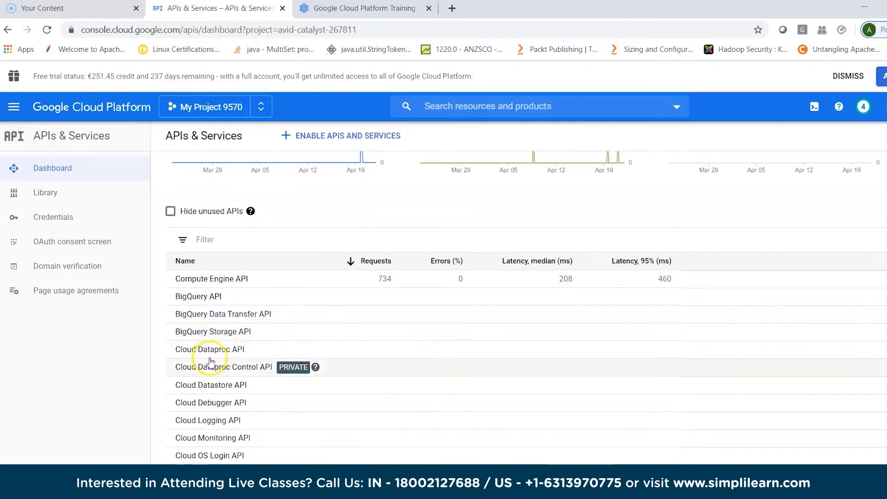
{"action": "scroll", "coordinate": [389, 352], "scroll_direction": "down", "scroll_amount": 1}
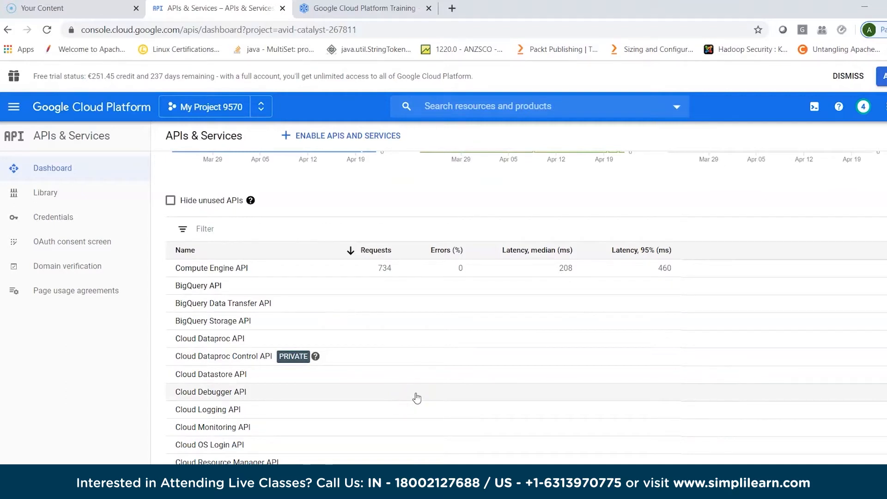
{"action": "scroll", "coordinate": [416, 398], "scroll_direction": "down", "scroll_amount": 2}
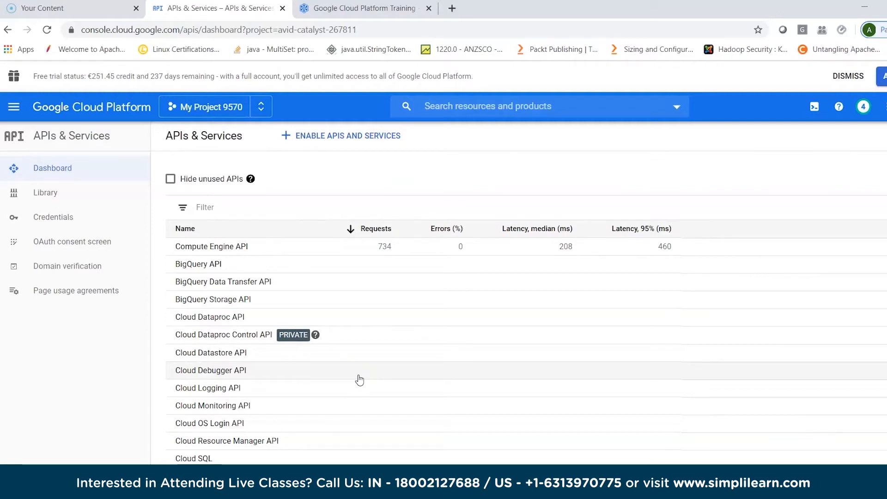
{"action": "scroll", "coordinate": [360, 380], "scroll_direction": "down", "scroll_amount": 1}
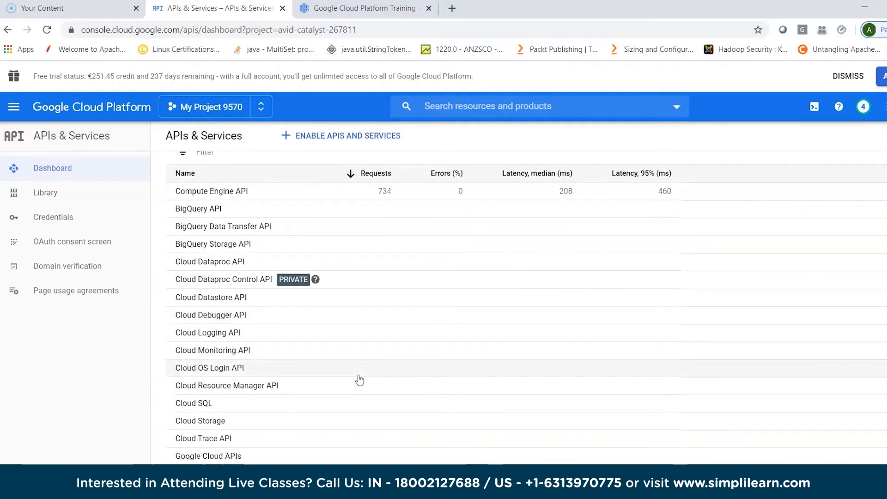
{"action": "left_click", "coordinate": [229, 268]}
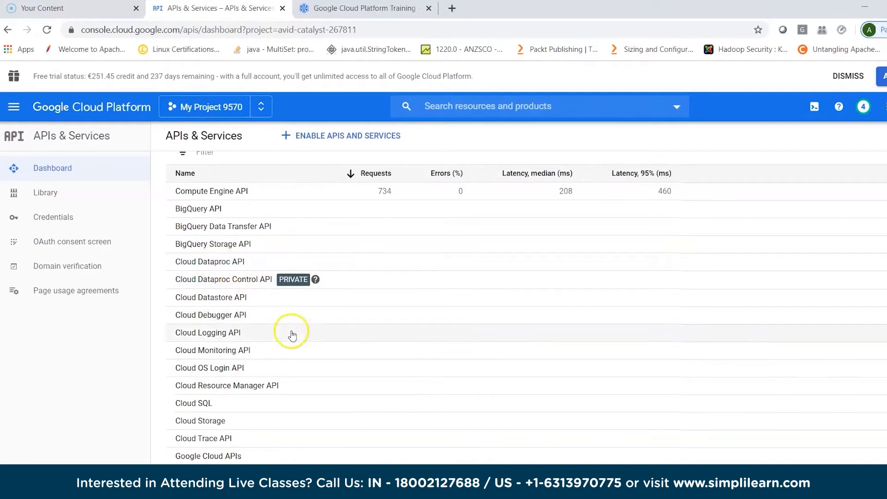
{"action": "left_click", "coordinate": [231, 317]}
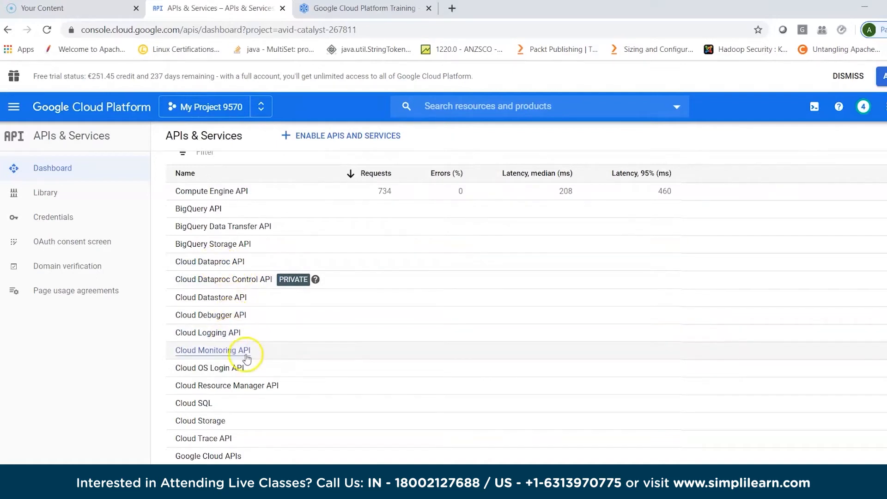
{"action": "scroll", "coordinate": [405, 392], "scroll_direction": "down", "scroll_amount": 1}
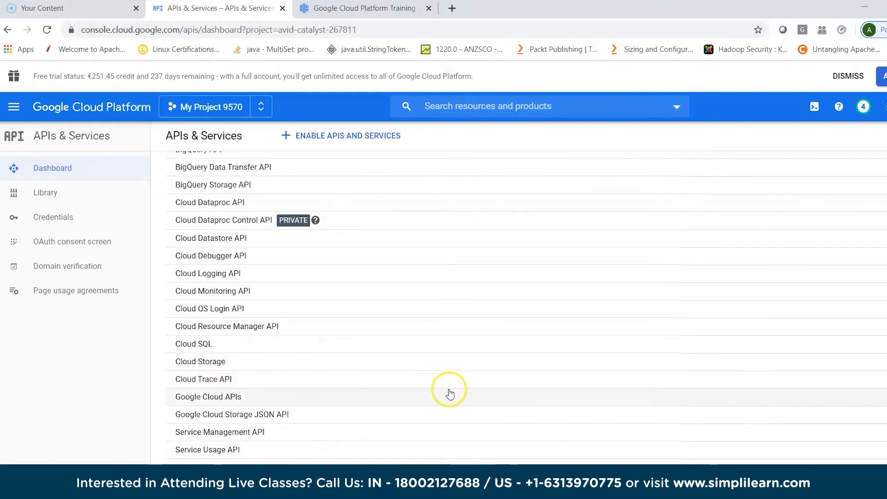
{"action": "scroll", "coordinate": [450, 393], "scroll_direction": "up", "scroll_amount": 5}
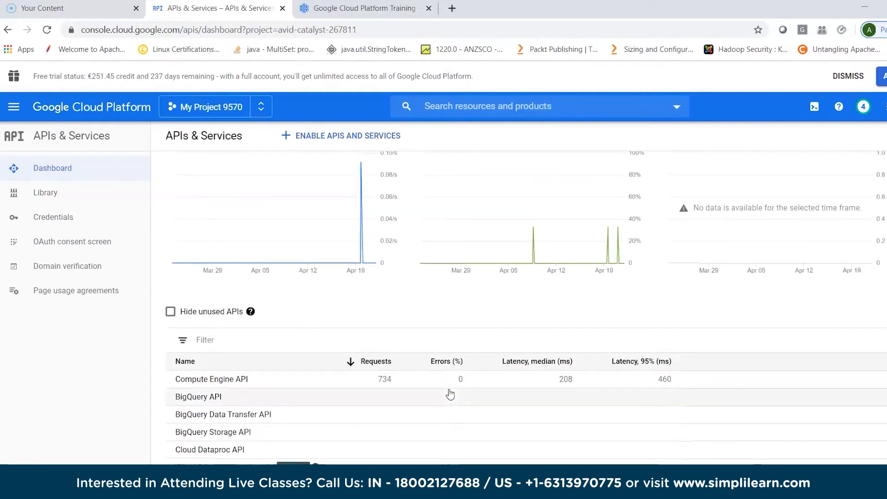
{"action": "scroll", "coordinate": [450, 394], "scroll_direction": "up", "scroll_amount": 2}
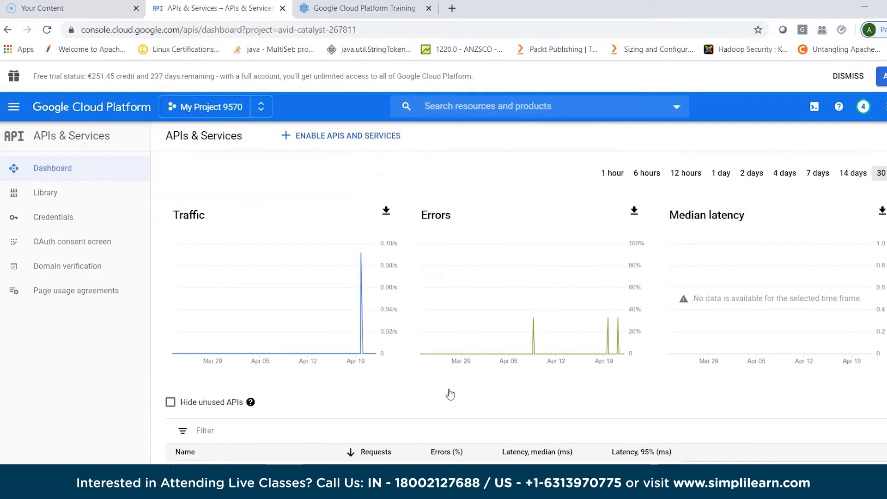
- Open the API Library for enabling APIs and services, search it for "dataproc" and clear the search
{"action": "left_click", "coordinate": [351, 139]}
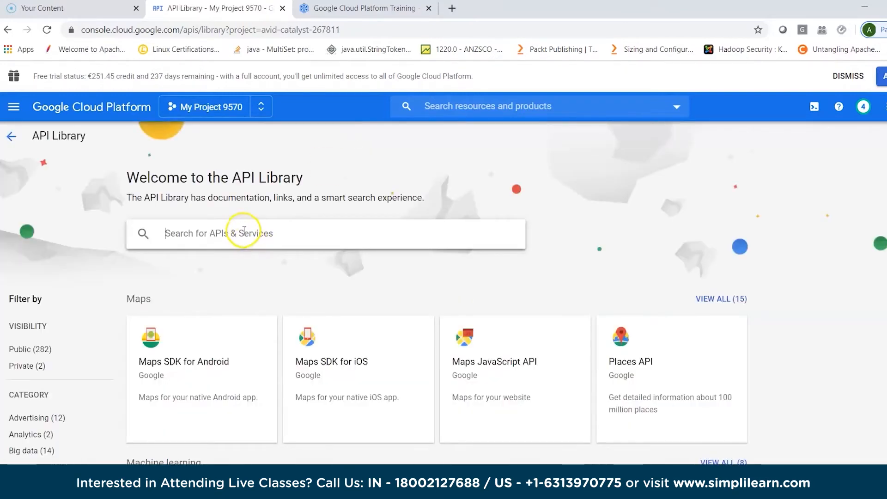
{"action": "type", "text": "data"}
{"action": "key", "text": "Return"}
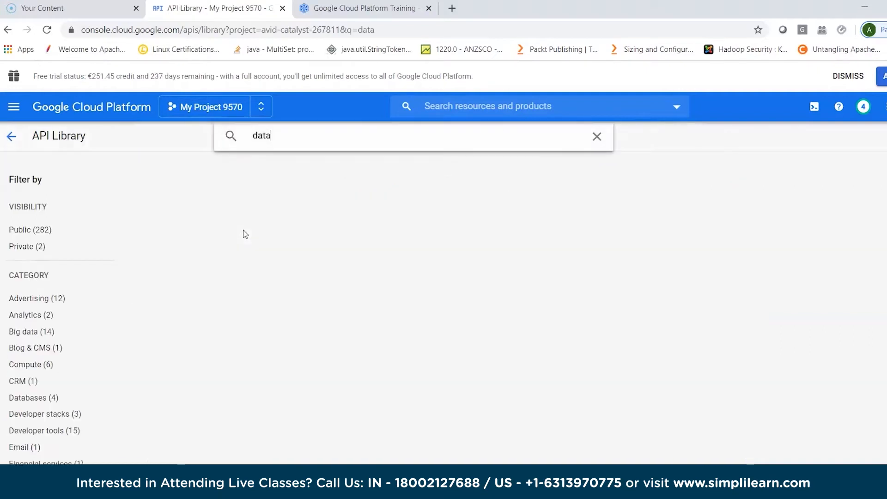
{"action": "type", "text": "proc"}
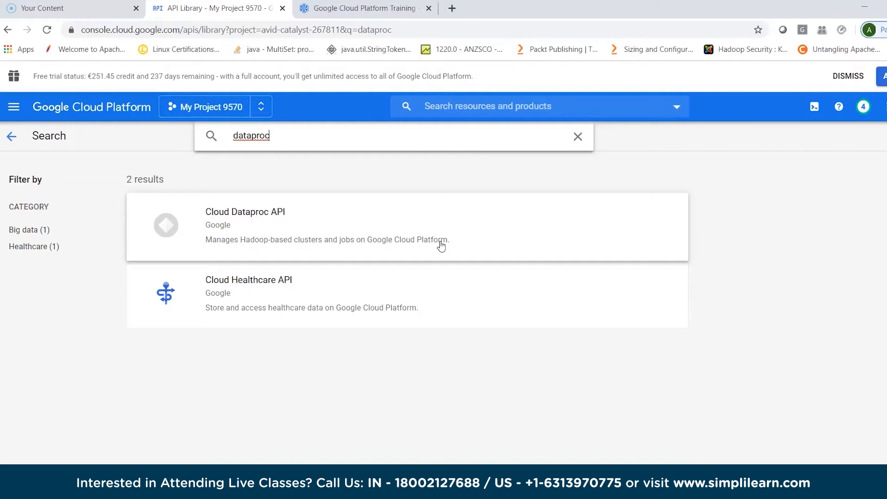
{"action": "left_click", "coordinate": [577, 139]}
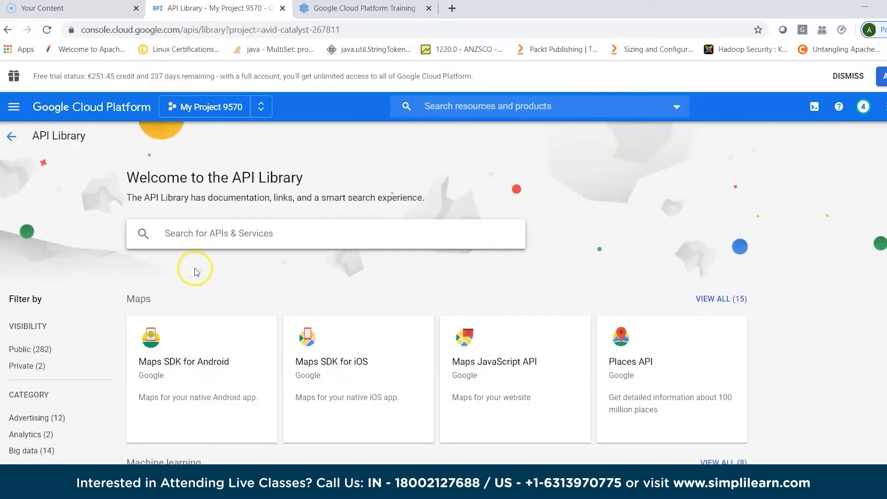
- Return from the API Library to the APIs & Services dashboard and look over its charts and API list
{"action": "left_click", "coordinate": [12, 136]}
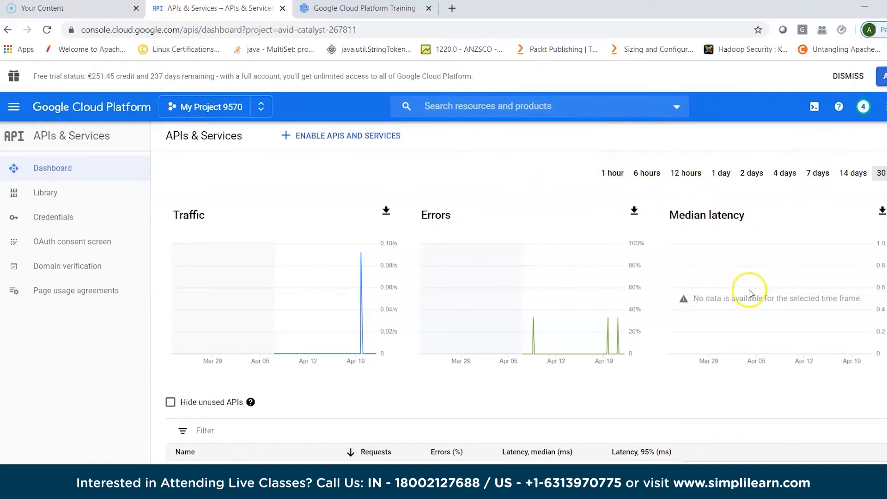
{"action": "scroll", "coordinate": [737, 415], "scroll_direction": "down", "scroll_amount": 3}
{"action": "scroll", "coordinate": [739, 416], "scroll_direction": "down", "scroll_amount": 5}
{"action": "scroll", "coordinate": [739, 416], "scroll_direction": "up", "scroll_amount": 7}
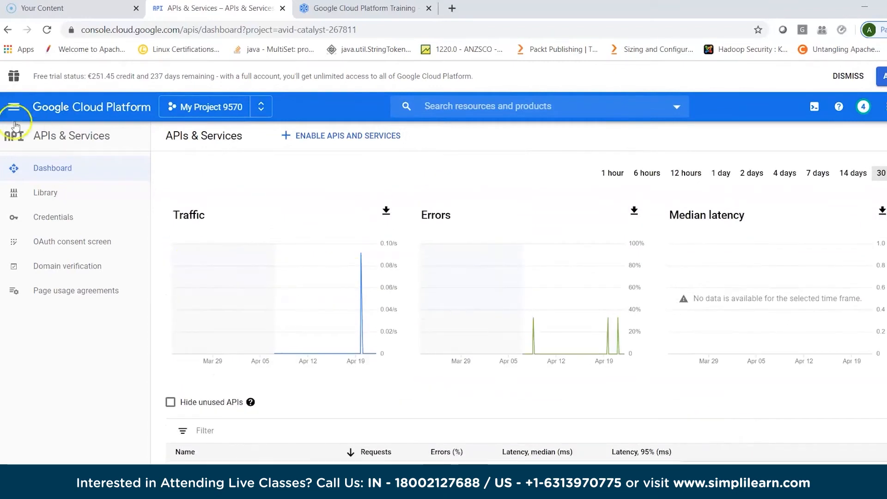
- Browse the console's product list and examine the options under APIs & Services, Support, IAM & Admin, Security and Anthos
{"action": "left_click", "coordinate": [15, 107]}
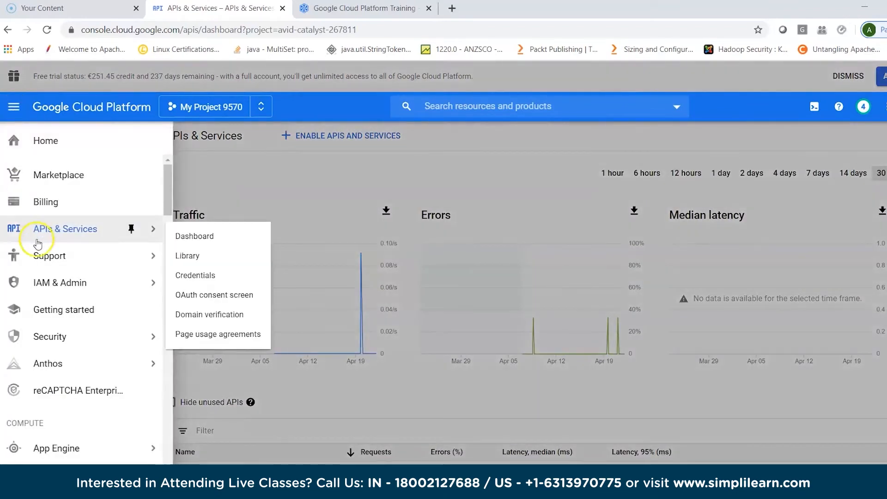
{"action": "mouse_move", "coordinate": [19, 261]}
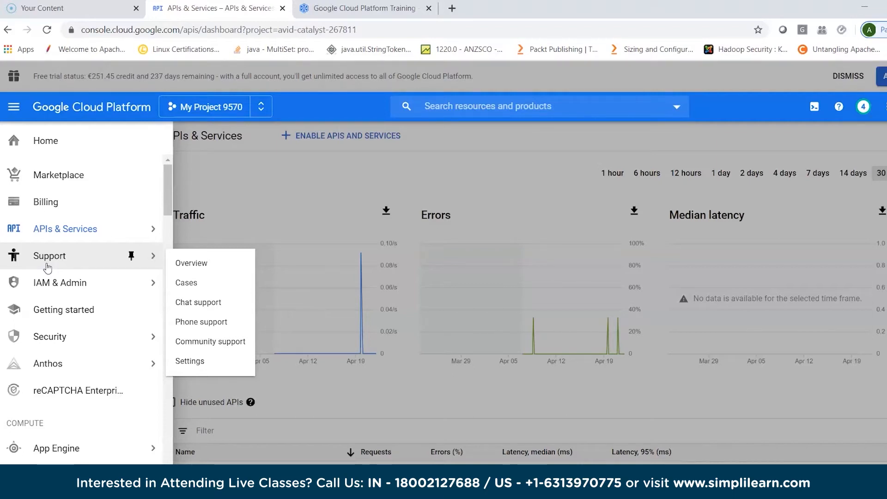
{"action": "left_click", "coordinate": [48, 286]}
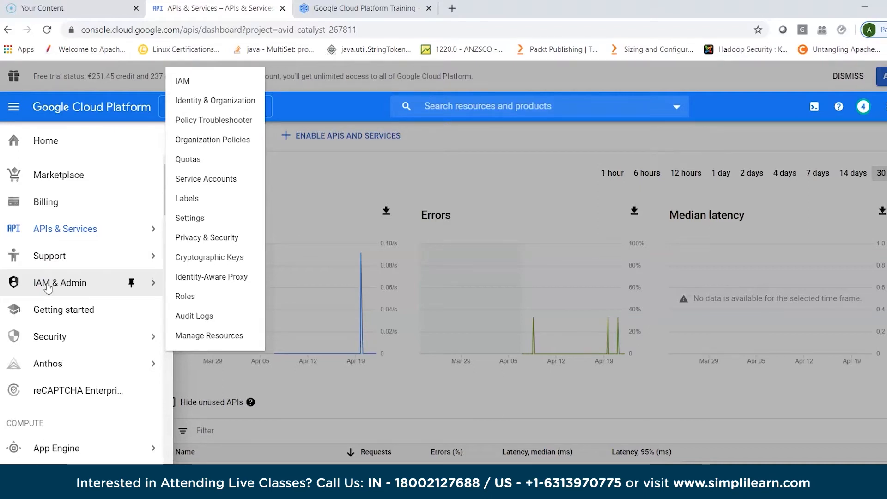
{"action": "left_click", "coordinate": [49, 308]}
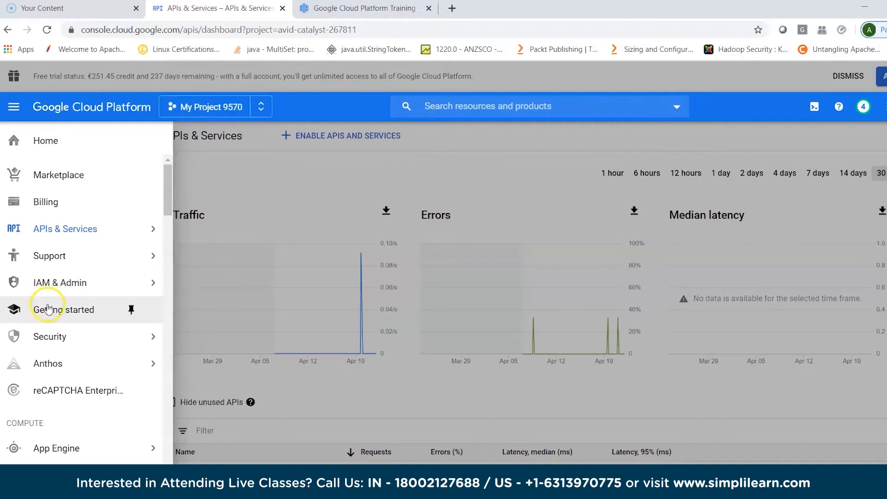
{"action": "left_click", "coordinate": [50, 340]}
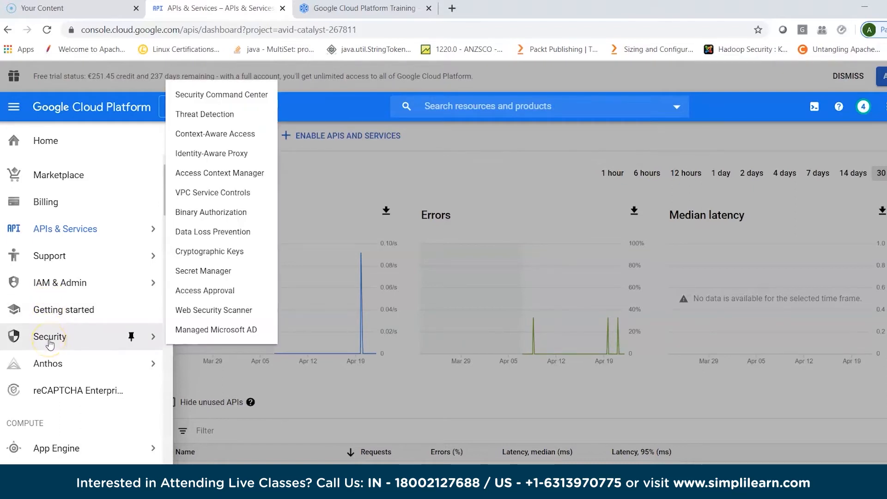
{"action": "left_click", "coordinate": [50, 364]}
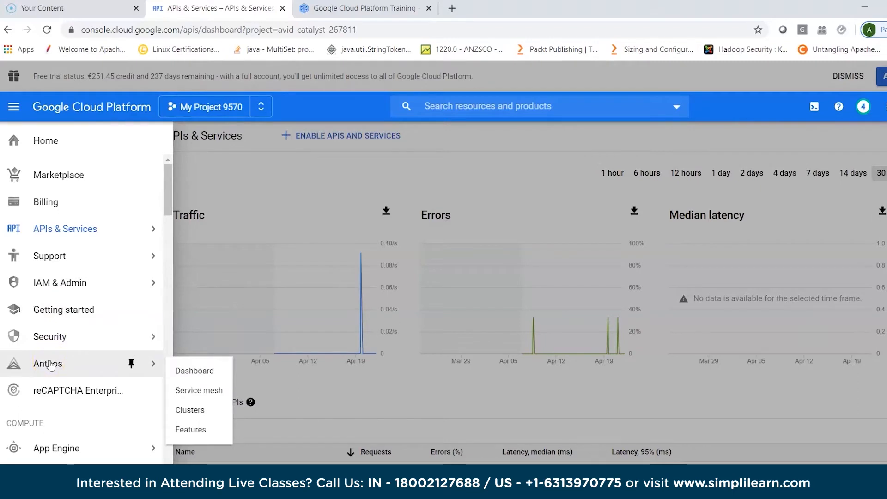
{"action": "left_click", "coordinate": [54, 370]}
- Examine the compute products, from App Engine and its options to Compute Engine, Kubernetes Engine, Cloud Functions and Cloud Run
{"action": "scroll", "coordinate": [56, 372], "scroll_direction": "down", "scroll_amount": 3}
{"action": "scroll", "coordinate": [55, 373], "scroll_direction": "down", "scroll_amount": 1}
{"action": "left_click", "coordinate": [39, 252]}
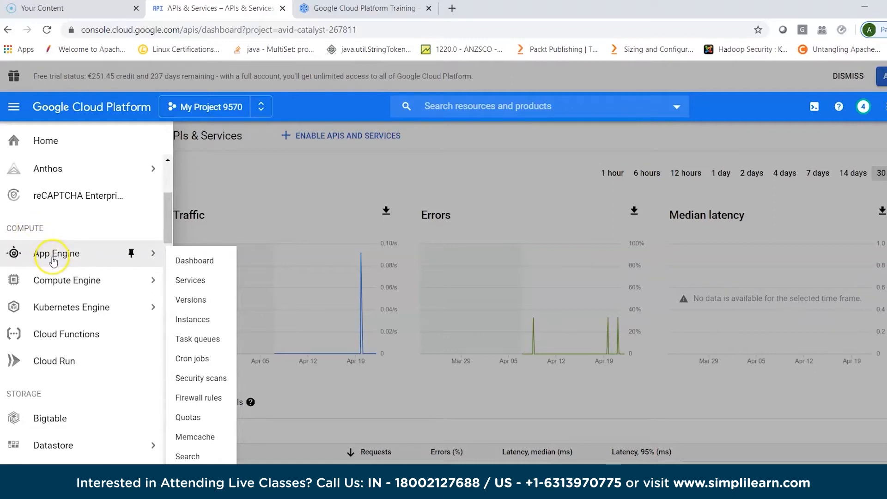
{"action": "mouse_move", "coordinate": [55, 313]}
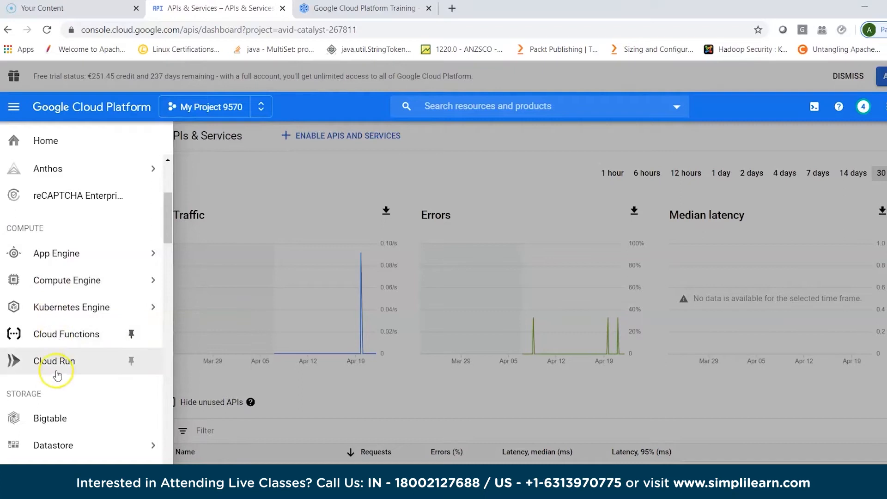
- Examine the storage products, including Bigtable, Datastore, Firestore, Filestore, Storage, SQL, Spanner, Memorystore and the Data Transfer options
{"action": "scroll", "coordinate": [57, 376], "scroll_direction": "down", "scroll_amount": 3}
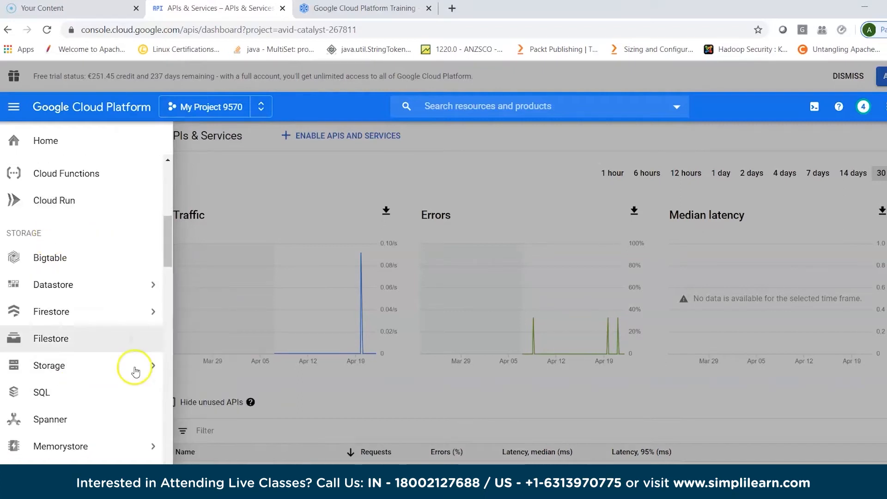
{"action": "mouse_move", "coordinate": [128, 370]}
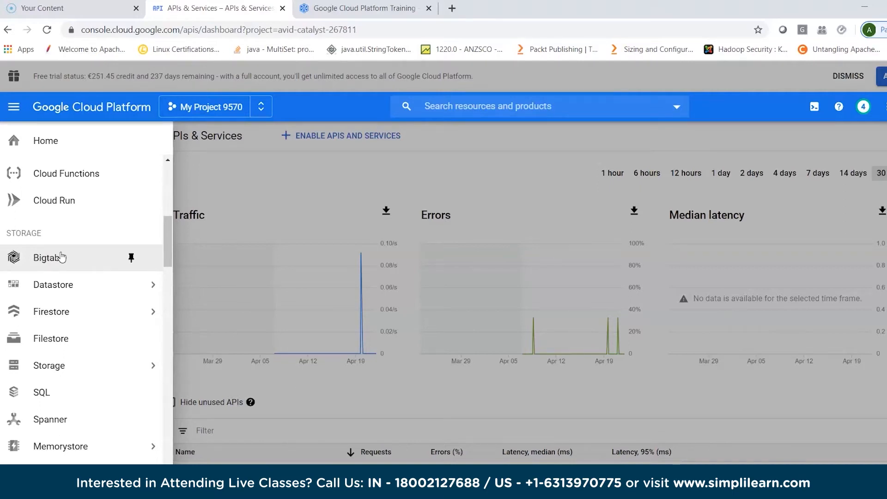
{"action": "left_click", "coordinate": [62, 286]}
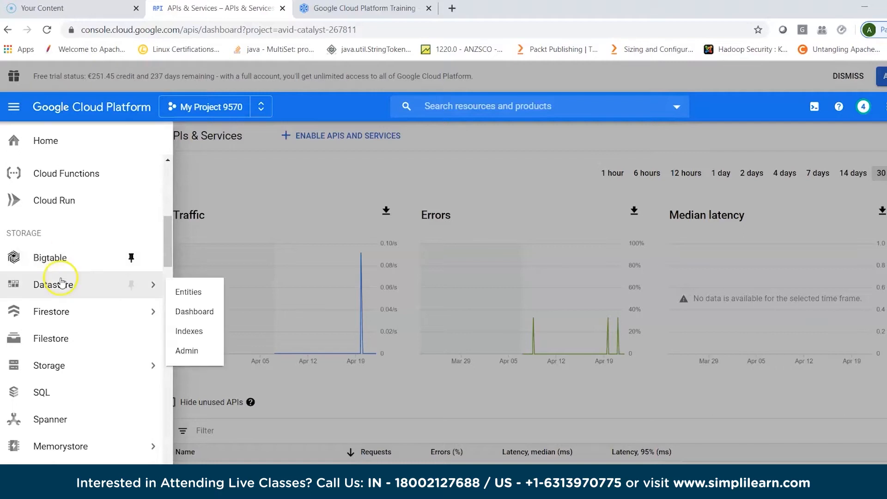
{"action": "left_click", "coordinate": [63, 313]}
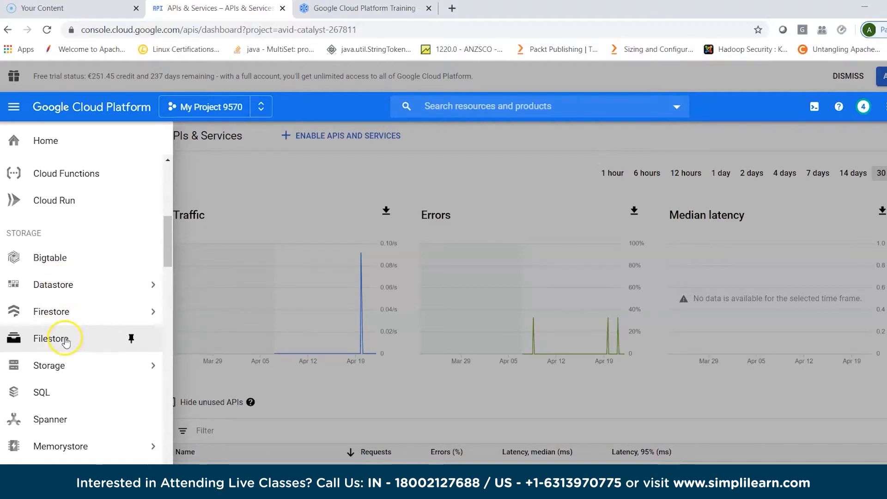
{"action": "left_click", "coordinate": [66, 373]}
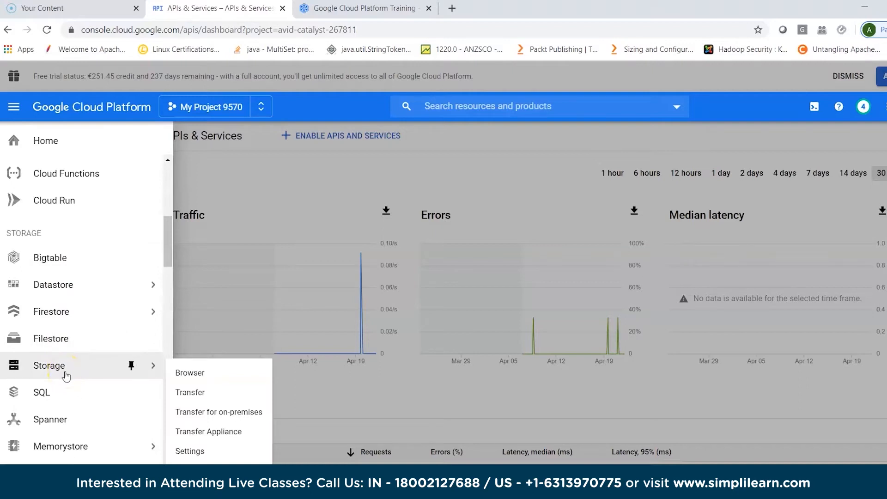
{"action": "left_click", "coordinate": [63, 404]}
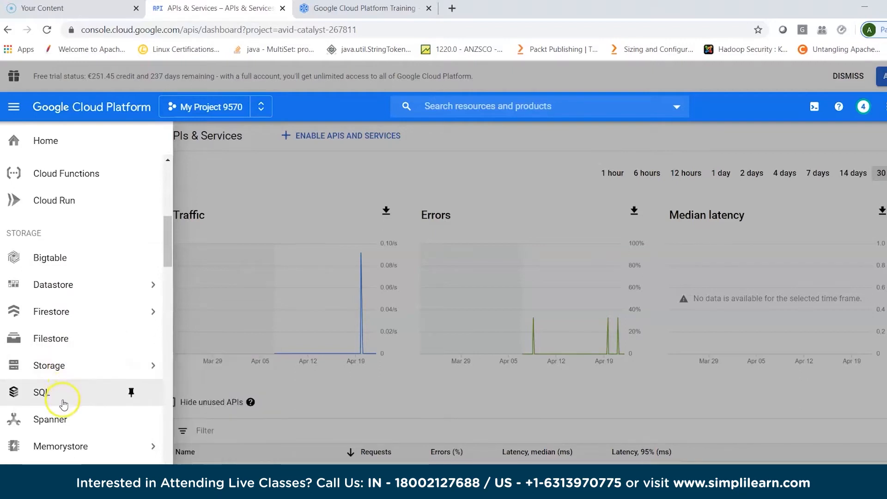
{"action": "scroll", "coordinate": [63, 404], "scroll_direction": "down", "scroll_amount": 1}
{"action": "left_click", "coordinate": [66, 388]}
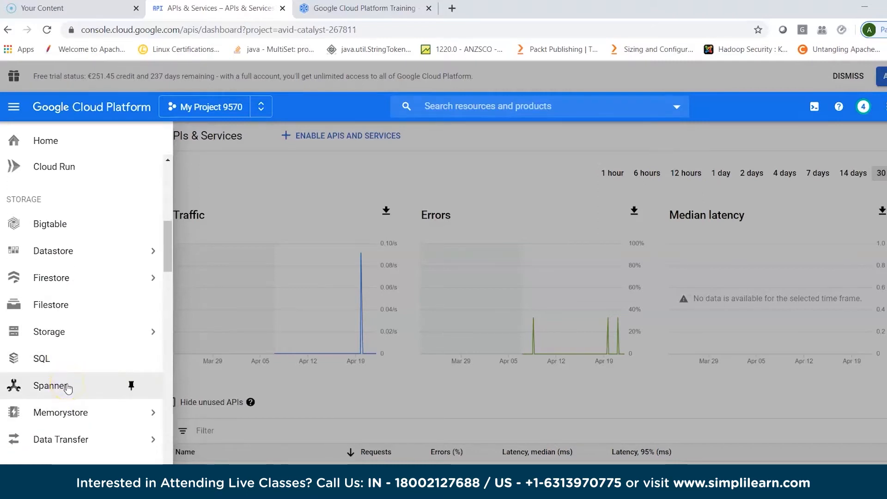
{"action": "scroll", "coordinate": [80, 409], "scroll_direction": "down", "scroll_amount": 1}
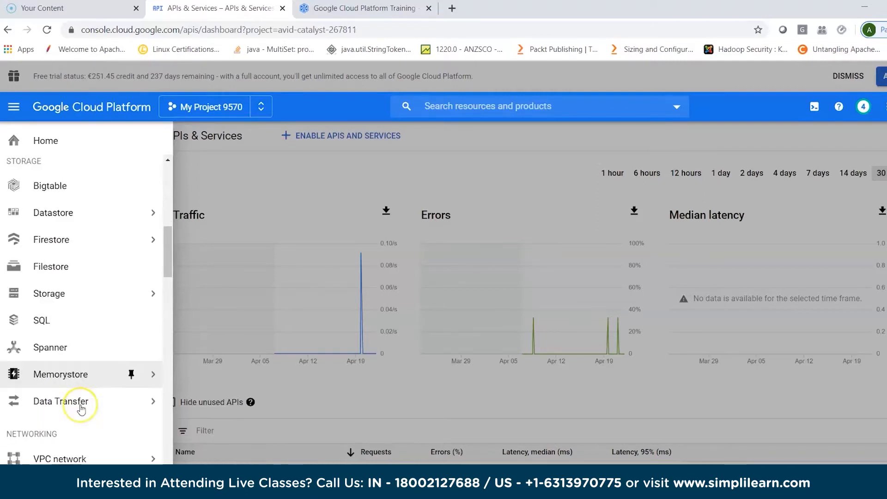
{"action": "scroll", "coordinate": [81, 409], "scroll_direction": "down", "scroll_amount": 2}
{"action": "mouse_move", "coordinate": [90, 348]}
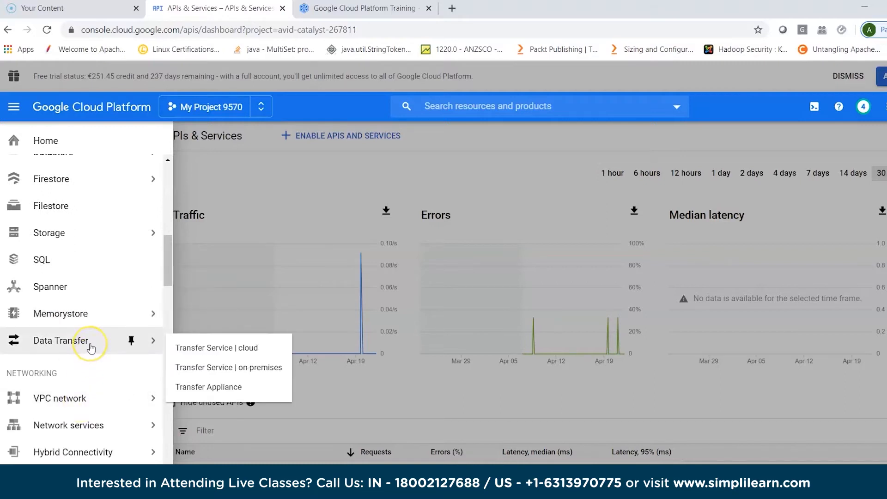
- Examine the networking products, including the options under VPC network, Network services, Hybrid Connectivity and Network Intelligence
{"action": "scroll", "coordinate": [91, 348], "scroll_direction": "down", "scroll_amount": 5}
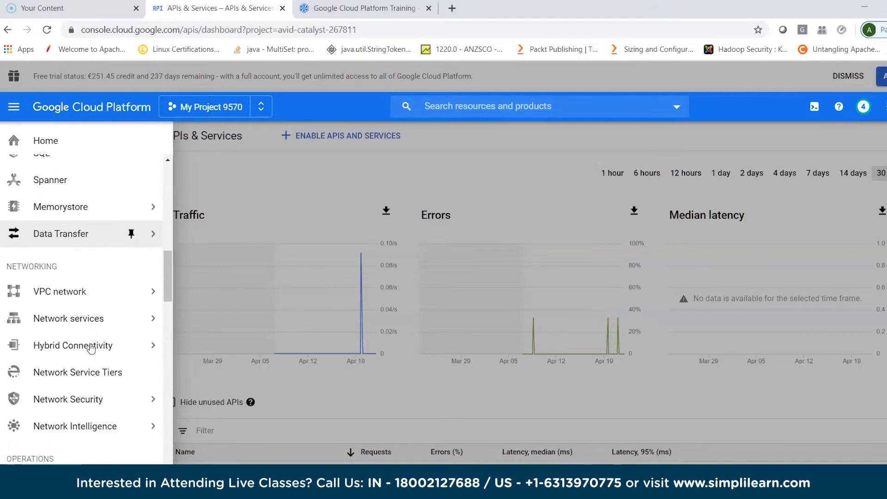
{"action": "mouse_move", "coordinate": [71, 231]}
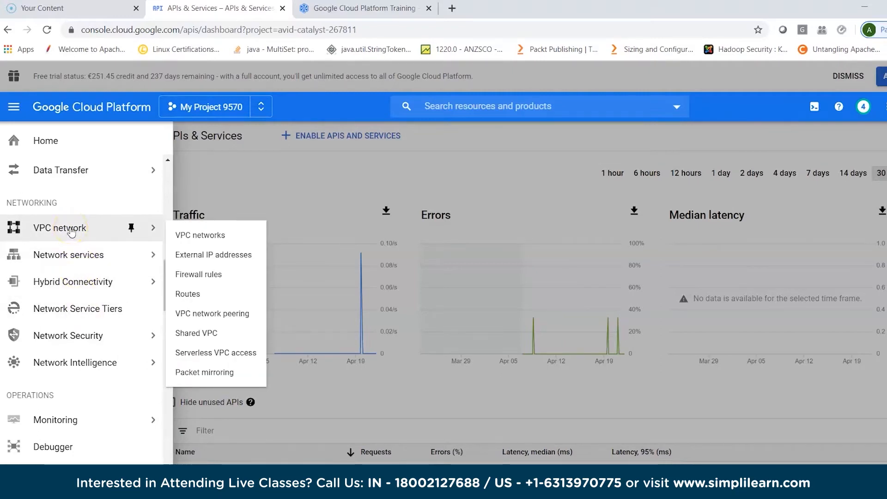
{"action": "mouse_move", "coordinate": [69, 257]}
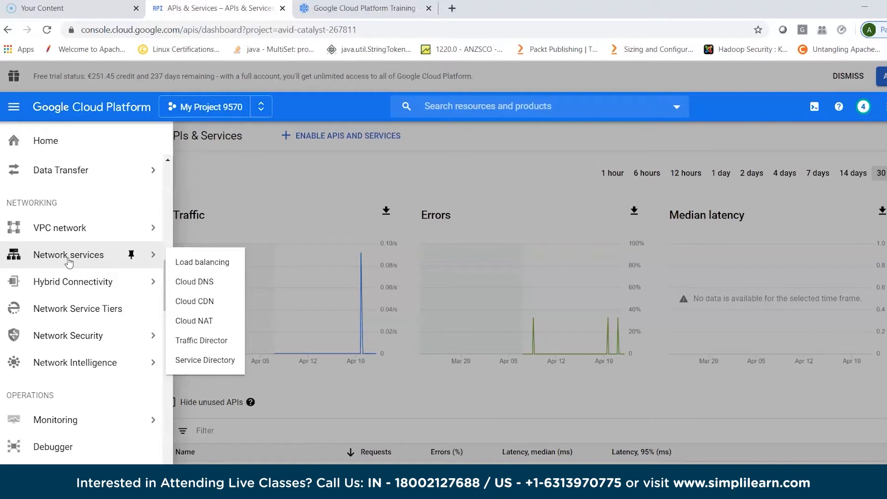
{"action": "left_click", "coordinate": [69, 288]}
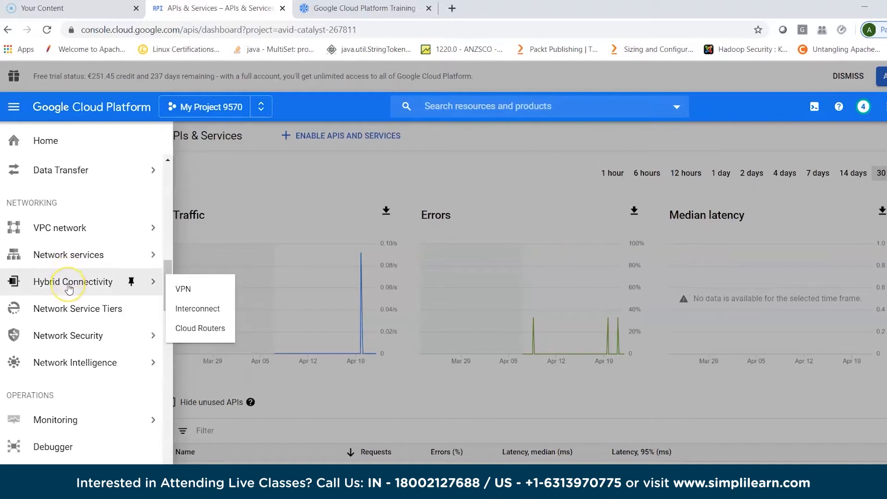
{"action": "left_click", "coordinate": [69, 346]}
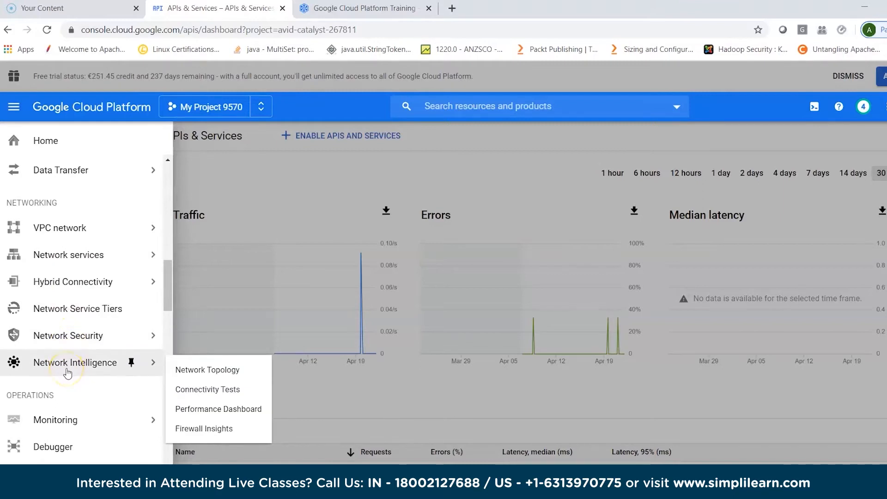
- Examine the operations and tools products, from Monitoring, Debugger and Logging to Container Registry and Endpoints
{"action": "scroll", "coordinate": [69, 370], "scroll_direction": "down", "scroll_amount": 2}
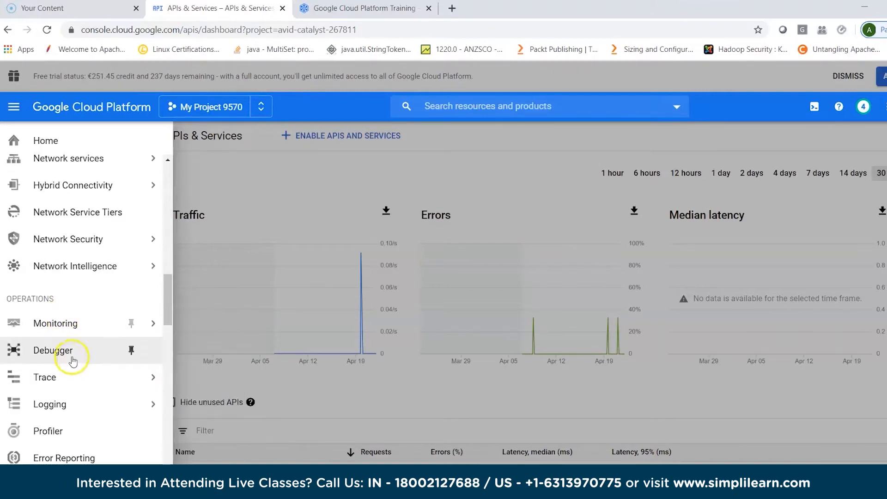
{"action": "scroll", "coordinate": [69, 418], "scroll_direction": "down", "scroll_amount": 2}
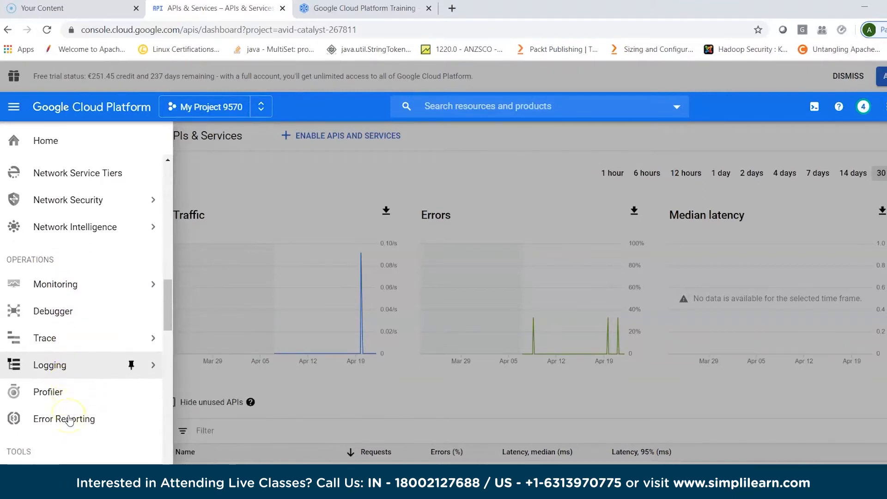
{"action": "scroll", "coordinate": [70, 419], "scroll_direction": "down", "scroll_amount": 5}
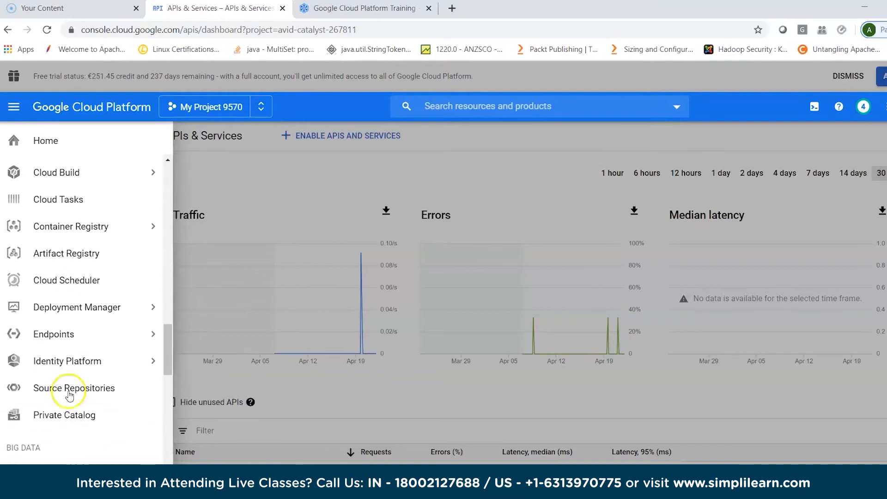
{"action": "scroll", "coordinate": [117, 339], "scroll_direction": "up", "scroll_amount": 1}
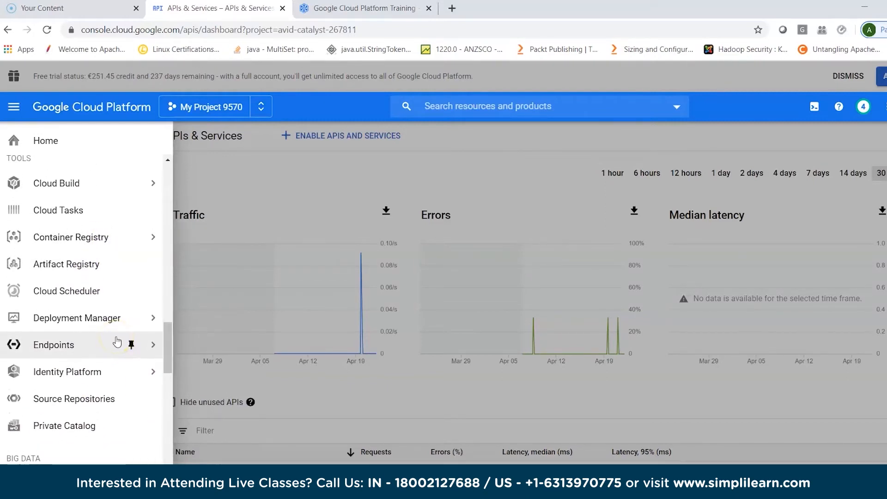
{"action": "mouse_move", "coordinate": [96, 253]}
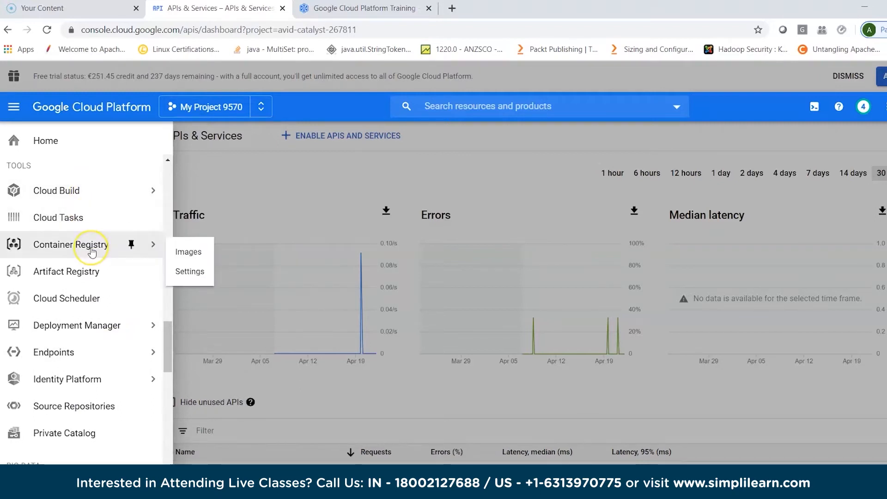
{"action": "mouse_move", "coordinate": [86, 341]}
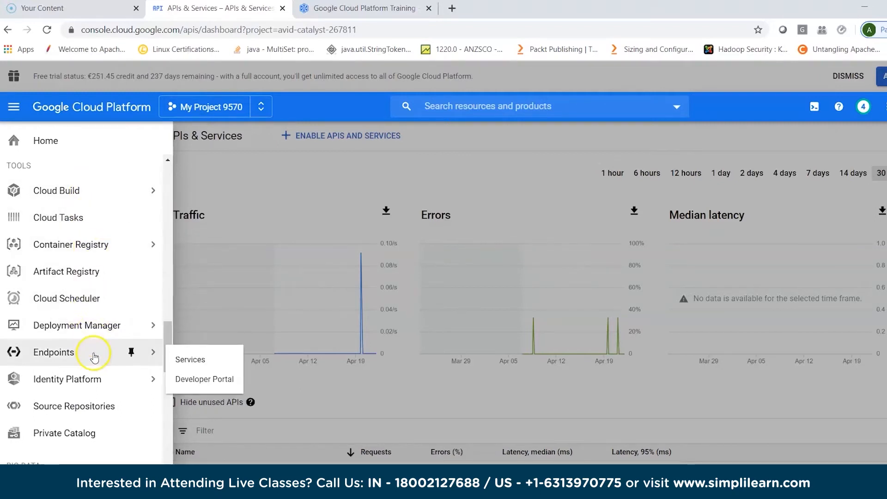
- Examine the big data products, from Composer, Dataproc and Pub/Sub with their options to Dataflow, IoT Core and BigQuery
{"action": "scroll", "coordinate": [69, 392], "scroll_direction": "down", "scroll_amount": 2}
{"action": "scroll", "coordinate": [94, 394], "scroll_direction": "down", "scroll_amount": 3}
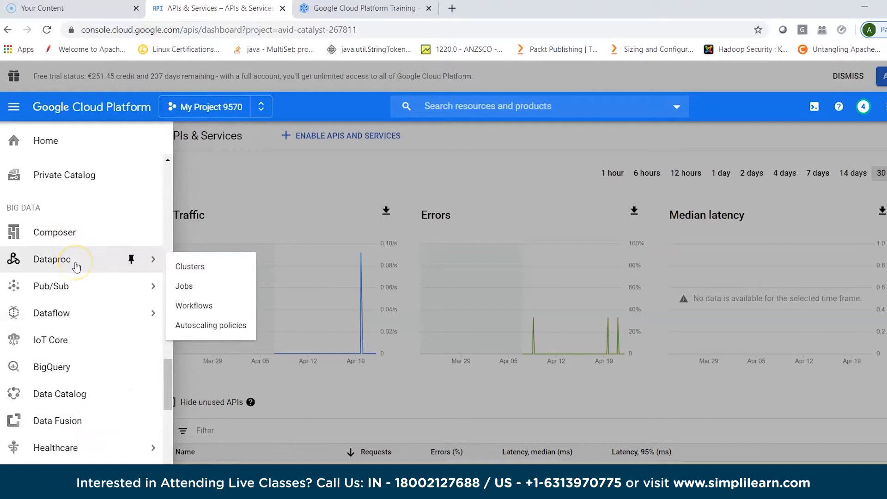
{"action": "mouse_move", "coordinate": [77, 294]}
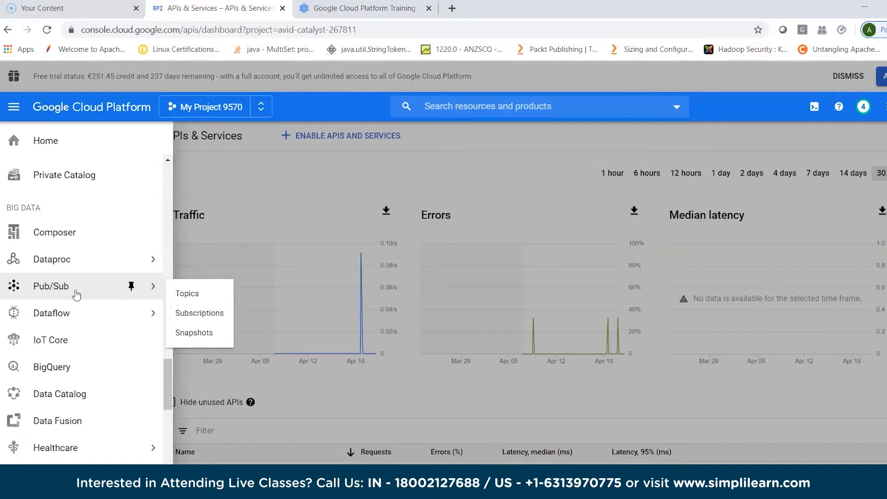
{"action": "left_click", "coordinate": [76, 315]}
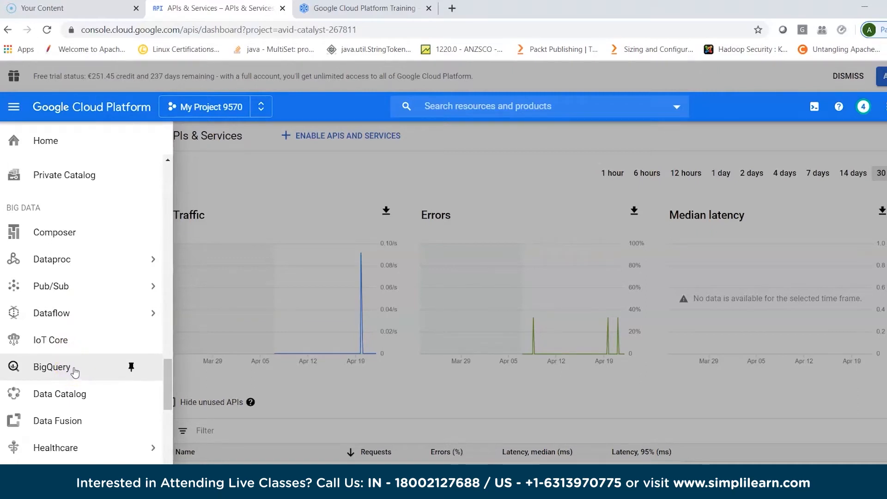
{"action": "scroll", "coordinate": [75, 371], "scroll_direction": "down", "scroll_amount": 3}
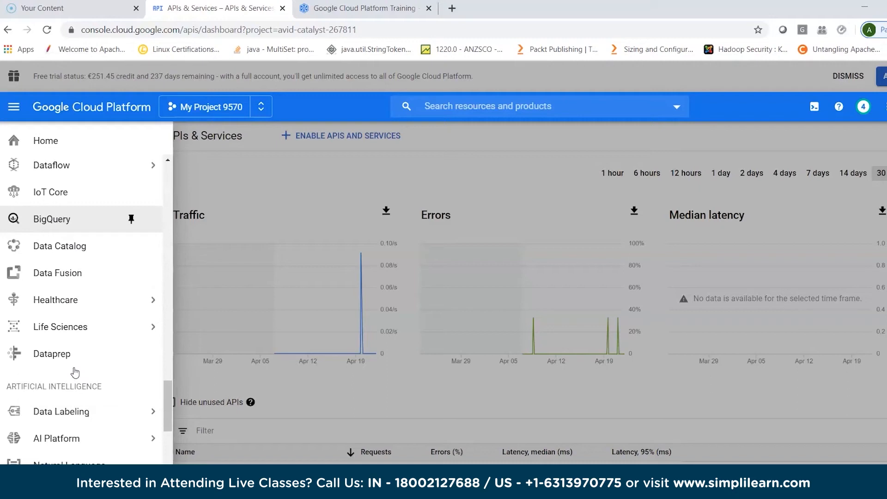
- Examine the artificial intelligence products, the other Google solutions and the partner solutions such as Apache Kafka on Confluent
{"action": "scroll", "coordinate": [75, 372], "scroll_direction": "down", "scroll_amount": 2}
{"action": "scroll", "coordinate": [102, 331], "scroll_direction": "down", "scroll_amount": 4}
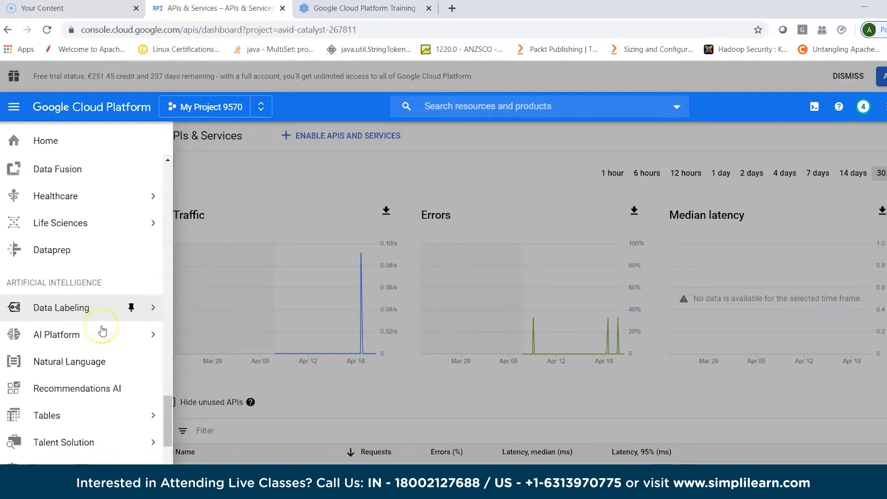
{"action": "scroll", "coordinate": [102, 330], "scroll_direction": "down", "scroll_amount": 1}
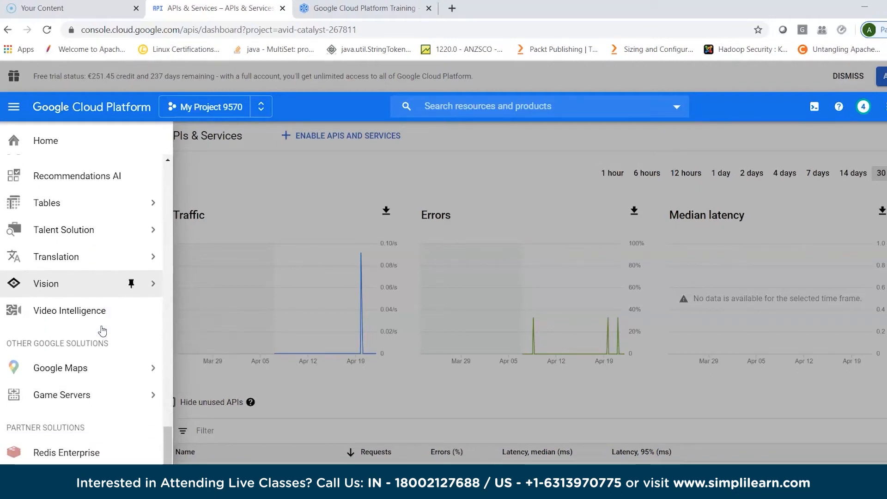
{"action": "mouse_move", "coordinate": [89, 418]}
{"action": "scroll", "coordinate": [88, 417], "scroll_direction": "down", "scroll_amount": 3}
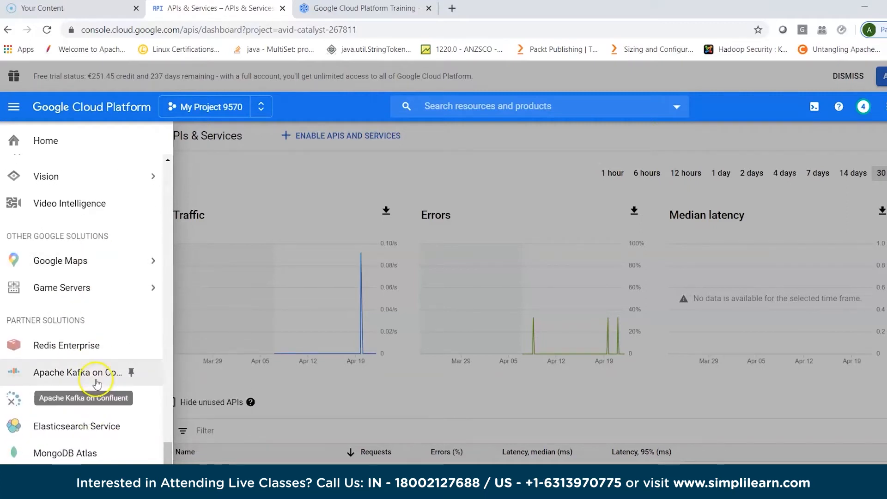
{"action": "scroll", "coordinate": [97, 388], "scroll_direction": "up", "scroll_amount": 20}
{"action": "scroll", "coordinate": [101, 388], "scroll_direction": "up", "scroll_amount": 20}
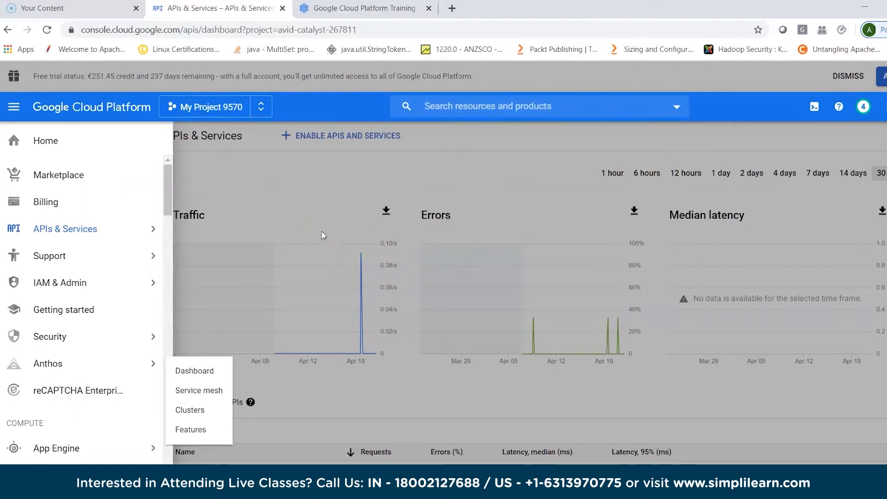
{"action": "left_click", "coordinate": [234, 300]}
{"action": "left_click", "coordinate": [242, 184]}
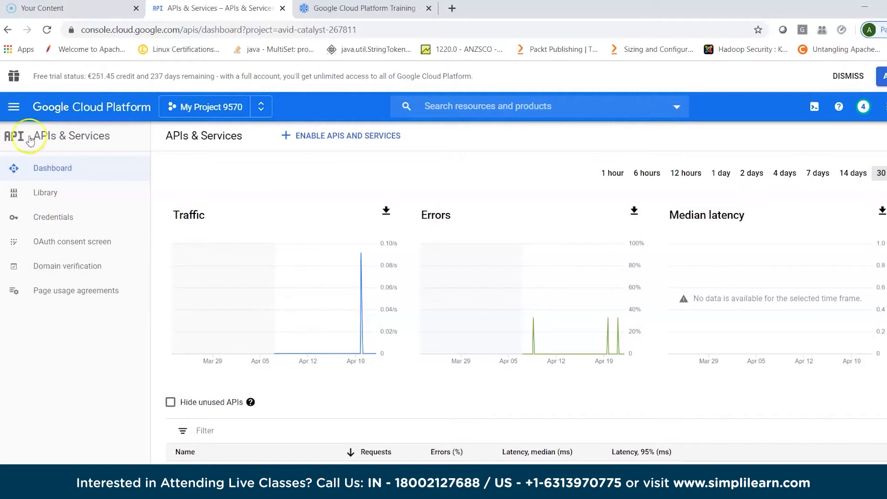
{"action": "left_click", "coordinate": [14, 107]}
{"action": "left_click", "coordinate": [36, 174]}
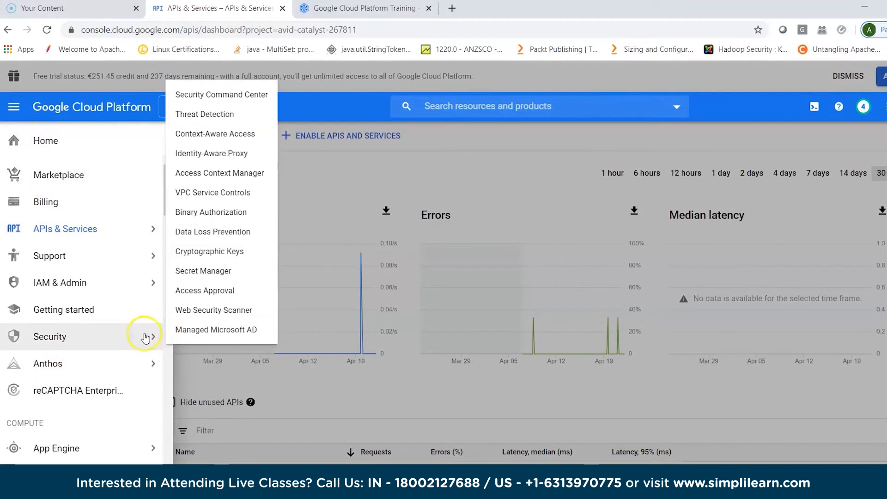
{"action": "left_click", "coordinate": [709, 85]}
{"action": "left_click", "coordinate": [813, 109]}
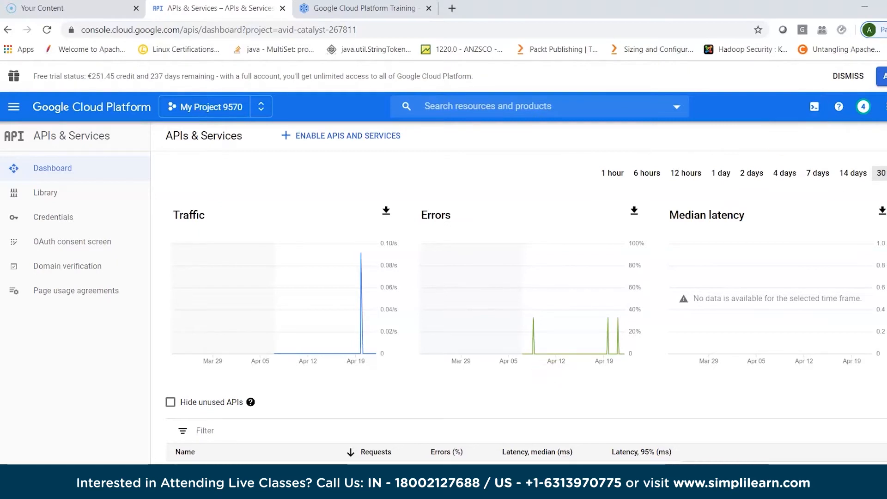
- Switch to the Windows Command Prompt and run gcloud to check whether it is available locally
{"action": "key", "text": "alt+Tab"}
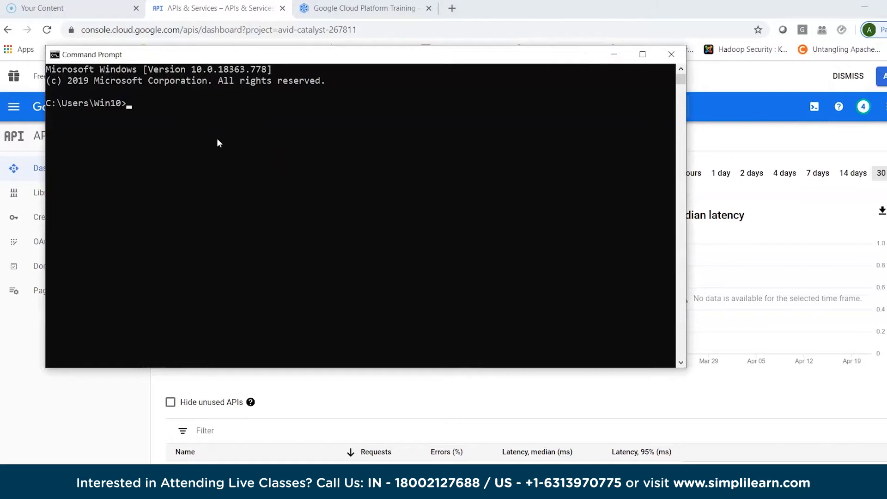
{"action": "type", "text": "gcloud"}
{"action": "key", "text": "Return"}
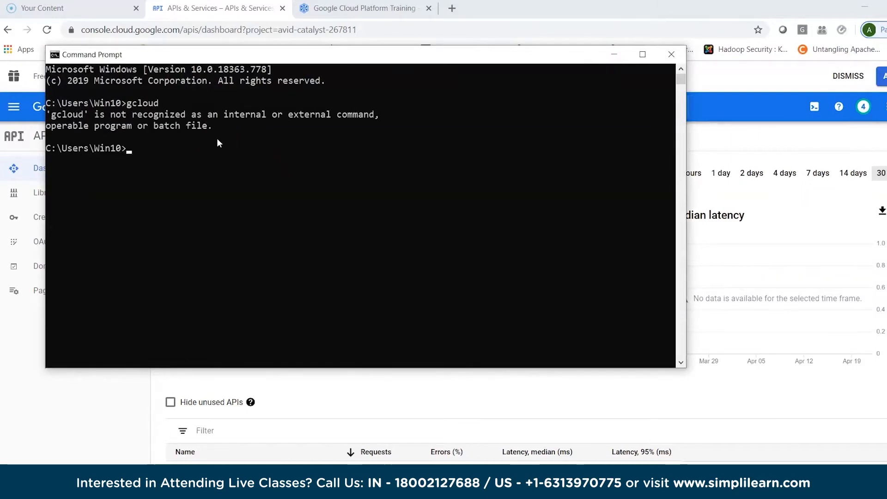
- Move up two folders to C:\ with cd .. and close the Command Prompt
{"action": "left_click", "coordinate": [222, 192]}
{"action": "type", "text": "cd .."}
{"action": "key", "text": "Return"}
{"action": "type", "text": "cd .."}
{"action": "key", "text": "Return"}
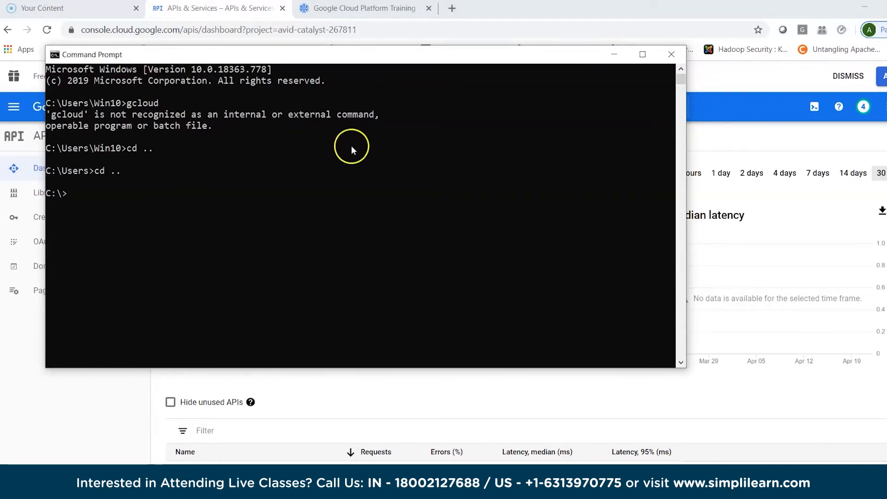
{"action": "left_click", "coordinate": [669, 56]}
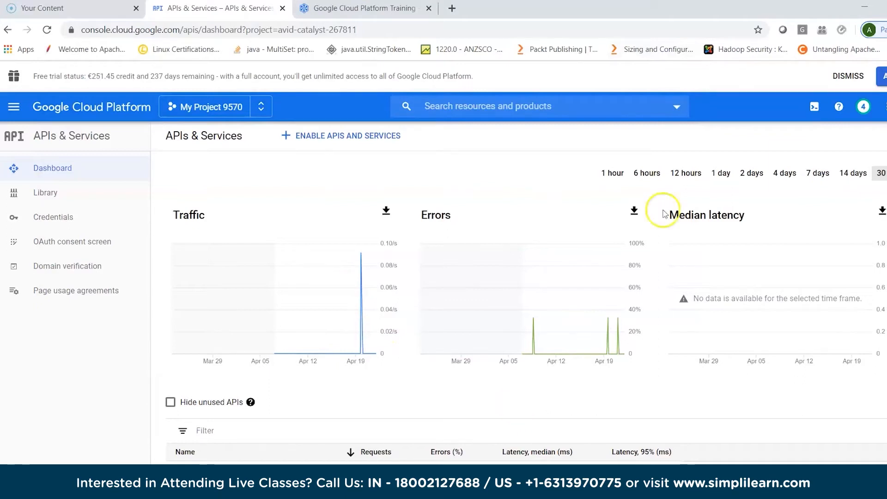
- Activate Cloud Shell for My Project 9570 and open it in its own browser tab
{"action": "left_click", "coordinate": [814, 107]}
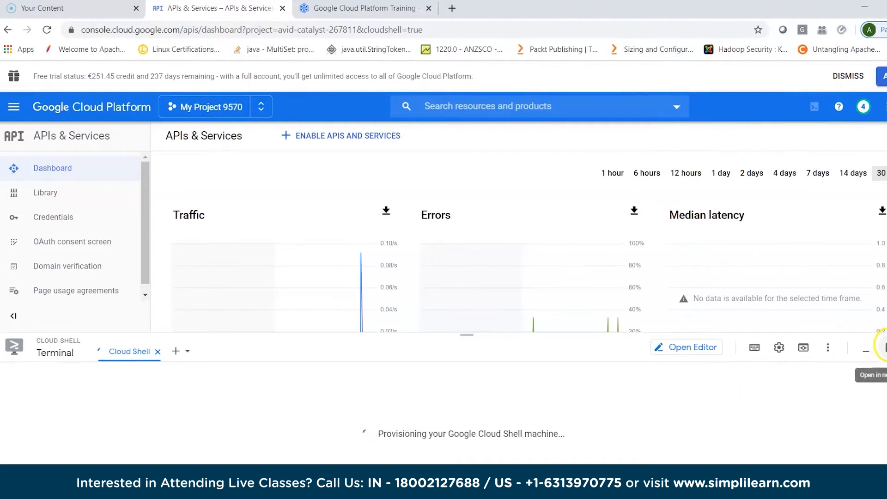
{"action": "left_click", "coordinate": [882, 346]}
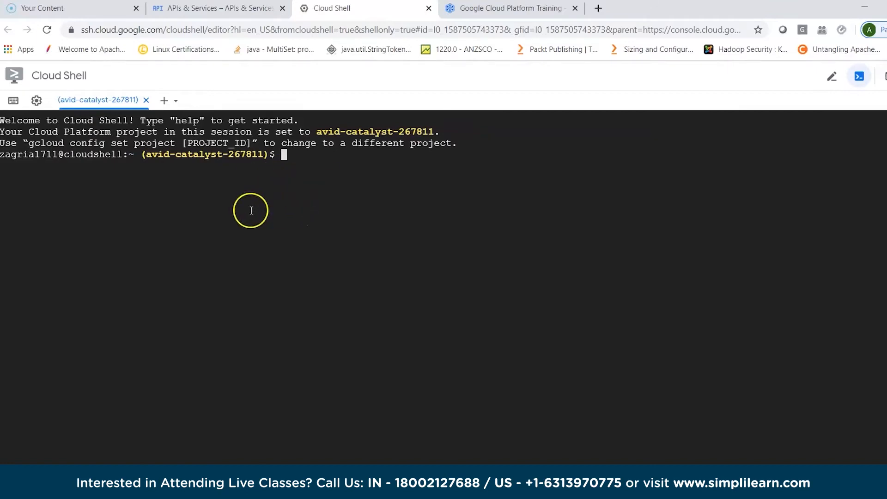
- Run gcloud and gcloud help in Cloud Shell, read the help text and return to the prompt
{"action": "left_click", "coordinate": [287, 154]}
{"action": "type", "text": "gcloud"}
{"action": "key", "text": "Return"}
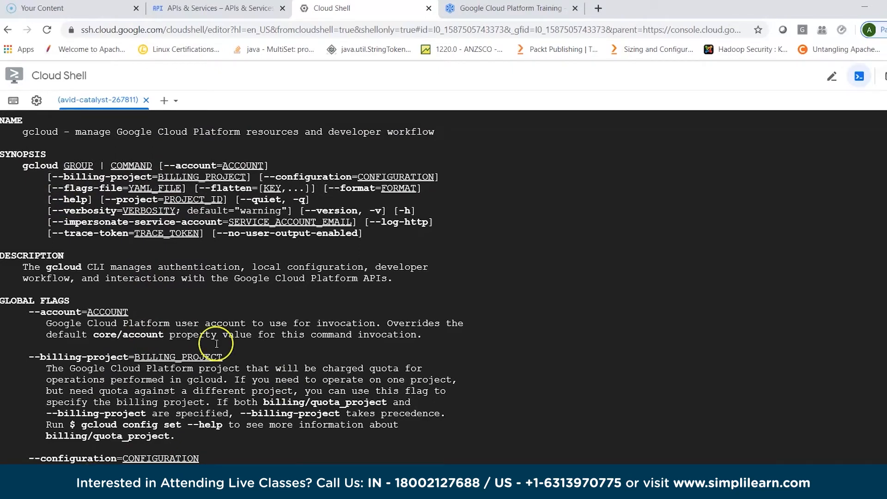
{"action": "key", "text": "q"}
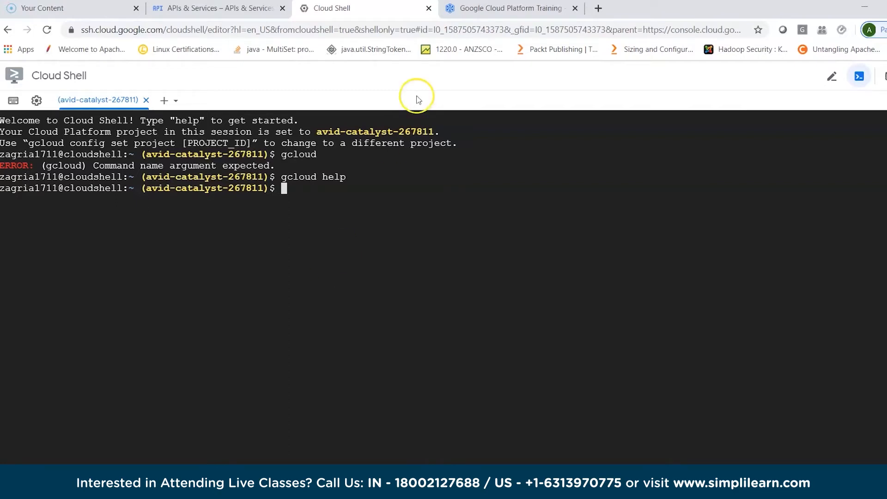
{"action": "left_click", "coordinate": [508, 8]}
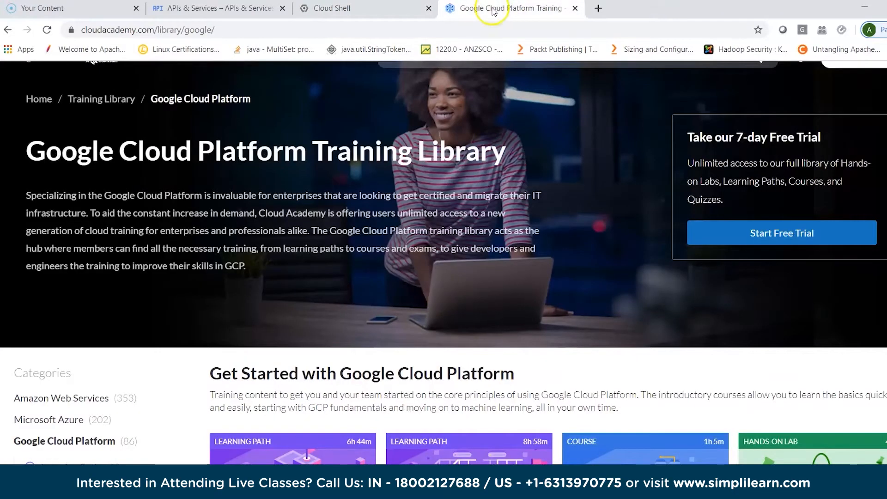
{"action": "left_click", "coordinate": [376, 8]}
{"action": "left_click", "coordinate": [245, 6]}
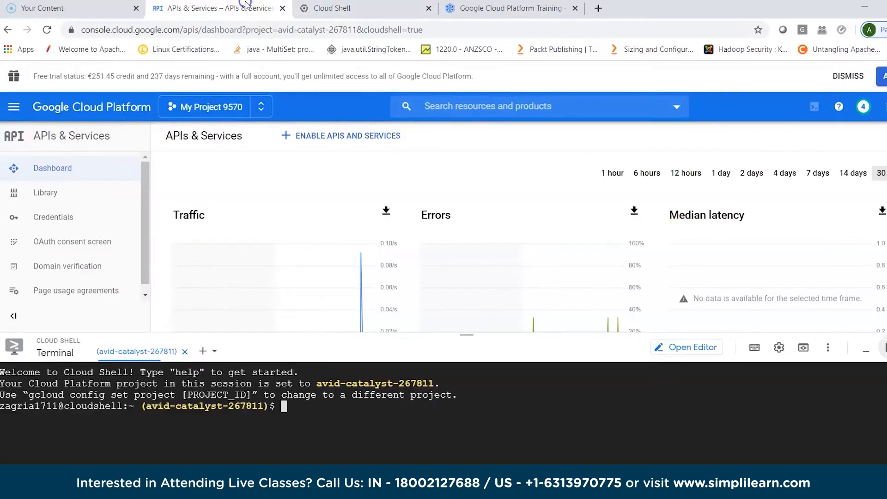
{"action": "left_click", "coordinate": [320, 410]}
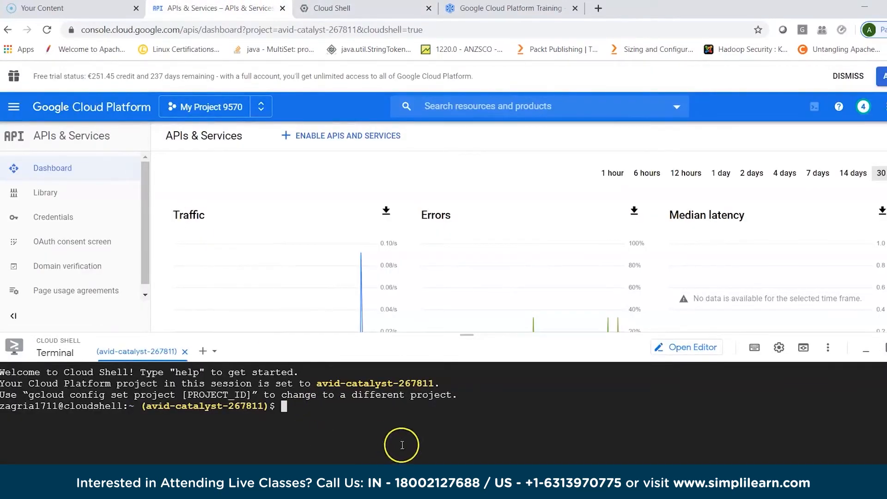
- Search the web for "gcloud create instances" in a new browser tab
{"action": "left_click", "coordinate": [605, 9]}
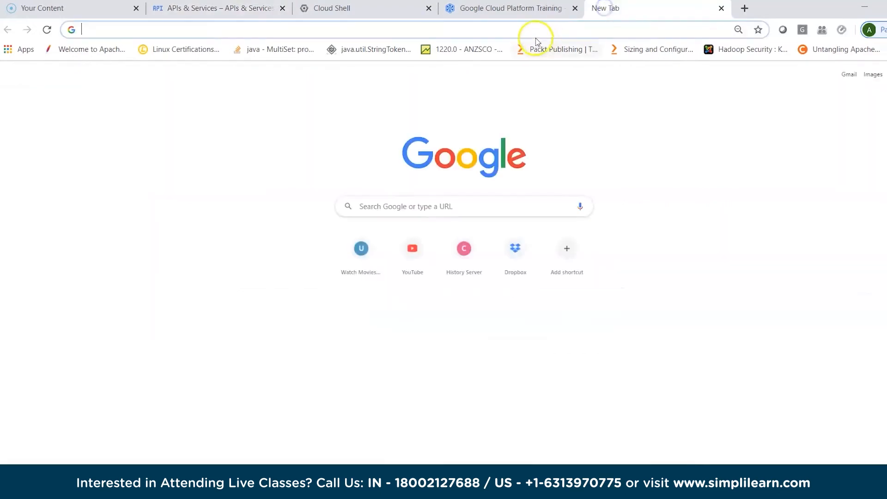
{"action": "type", "text": "gcl"}
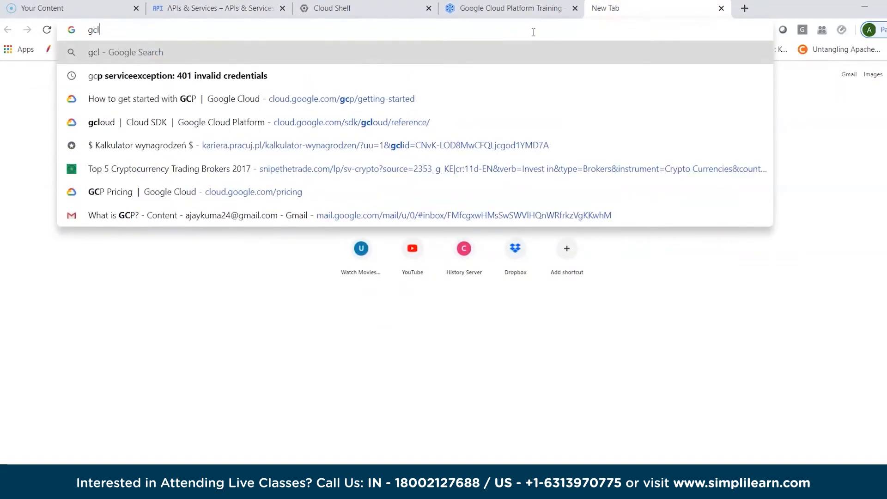
{"action": "type", "text": "oud create n"}
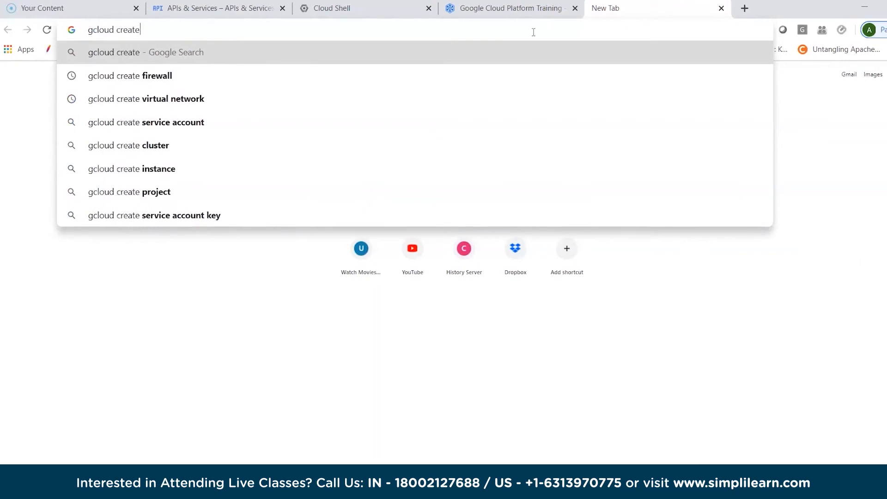
{"action": "key", "text": "BackSpace"}
{"action": "type", "text": "instances"}
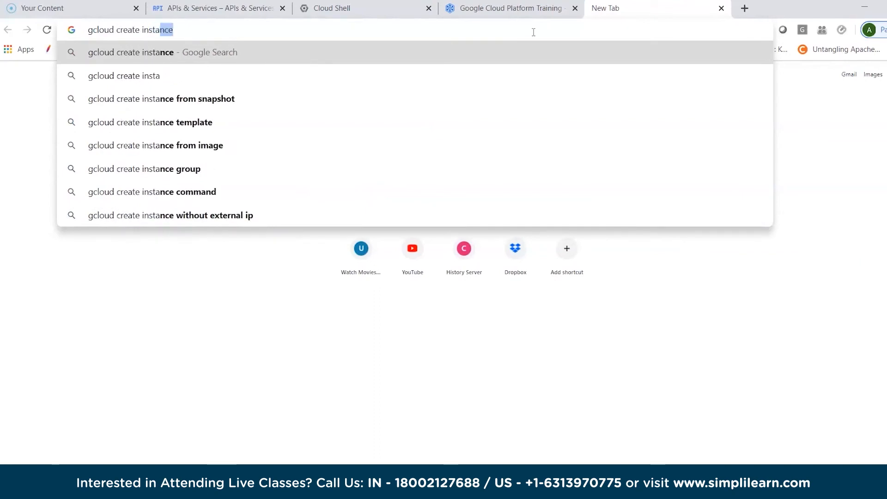
{"action": "key", "text": "Return"}
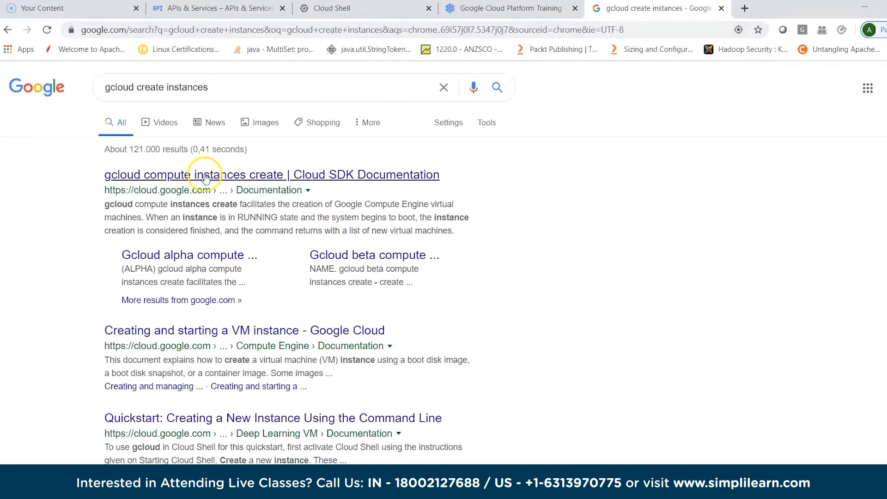
- Open the gcloud compute instances create page of the Cloud SDK documentation and examine the command's synopsis and flags
{"action": "left_click", "coordinate": [205, 178]}
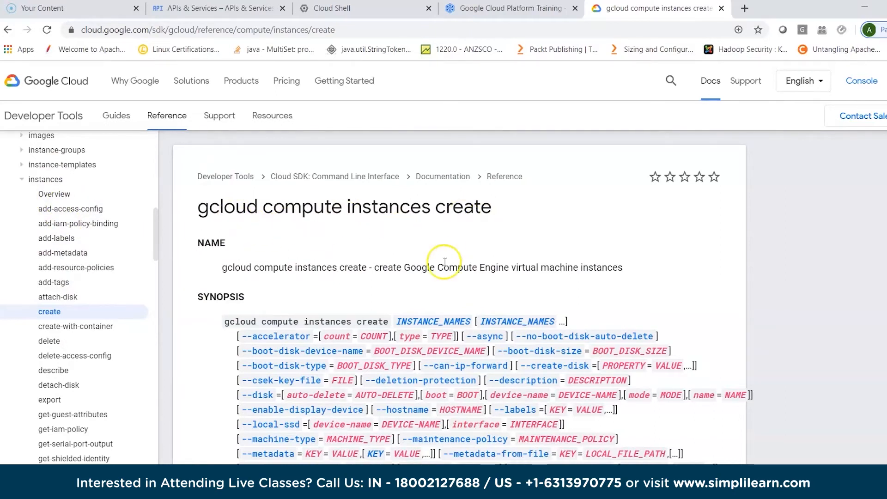
{"action": "scroll", "coordinate": [445, 258], "scroll_direction": "down", "scroll_amount": 2}
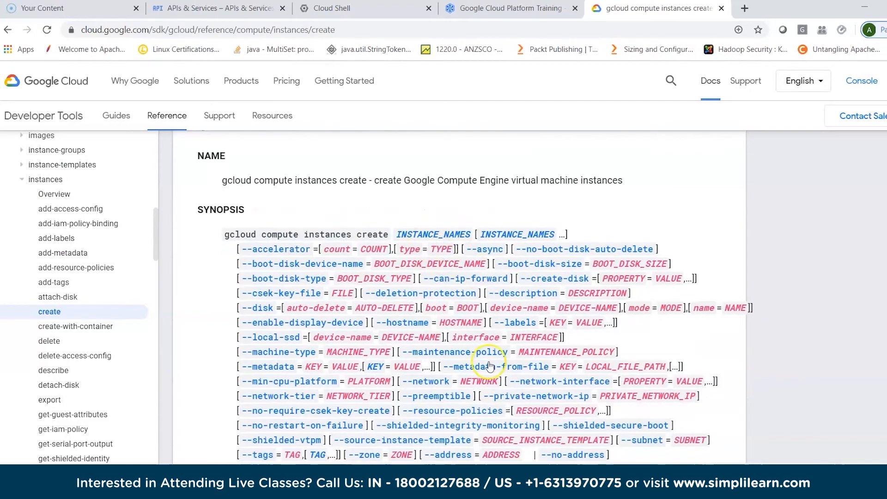
{"action": "scroll", "coordinate": [491, 367], "scroll_direction": "down", "scroll_amount": 7}
{"action": "scroll", "coordinate": [490, 367], "scroll_direction": "up", "scroll_amount": 10}
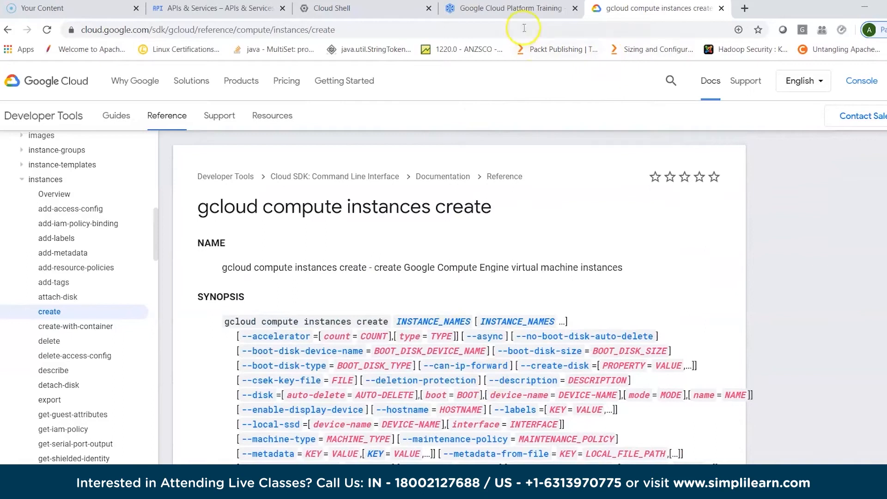
- Return to the APIs & Services page in the console and close its embedded Cloud Shell terminal
{"action": "left_click", "coordinate": [509, 13]}
{"action": "left_click", "coordinate": [360, 10]}
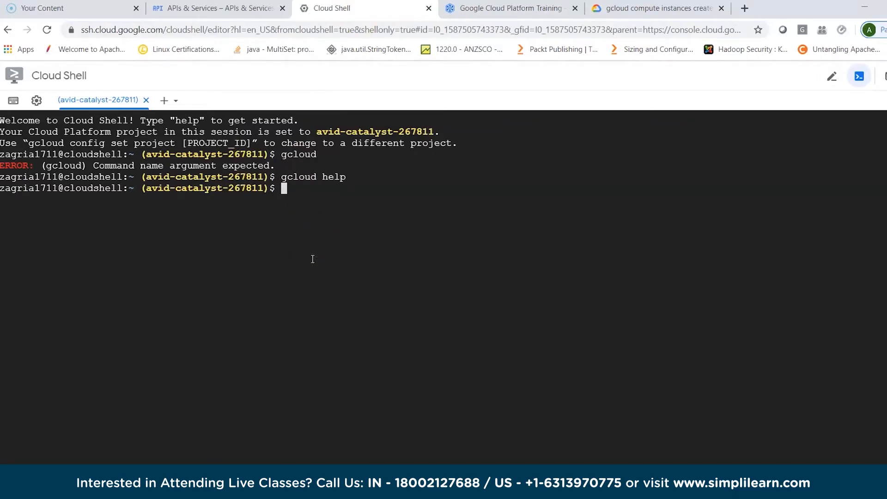
{"action": "left_click", "coordinate": [206, 9]}
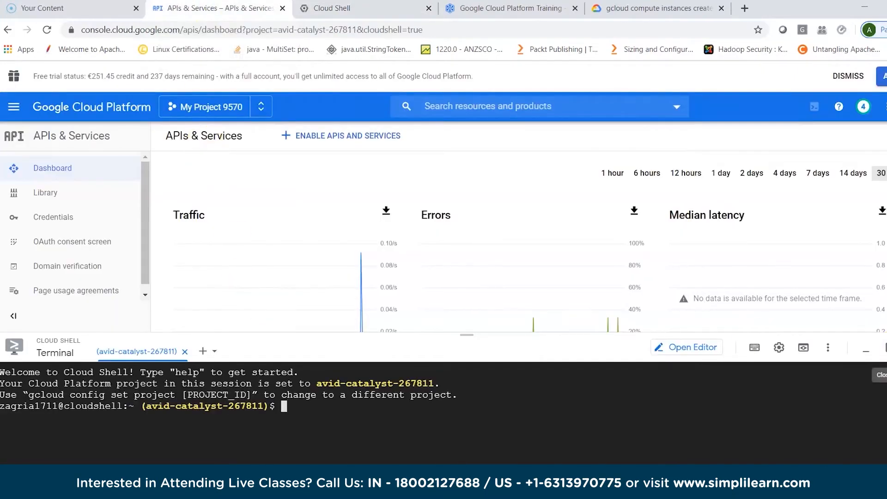
{"action": "left_click", "coordinate": [884, 347]}
{"action": "left_click", "coordinate": [332, 9]}
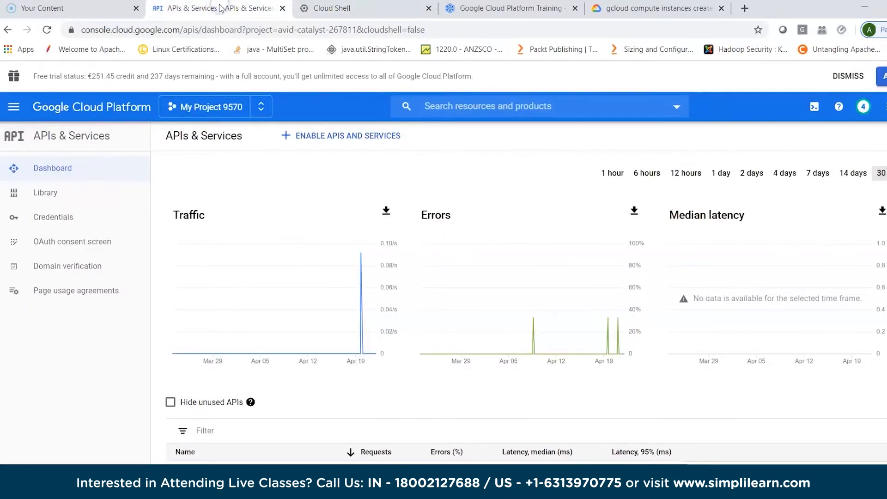
- Examine the Compute Engine entries in the console's product list and open its VM instances page
{"action": "left_click", "coordinate": [15, 107]}
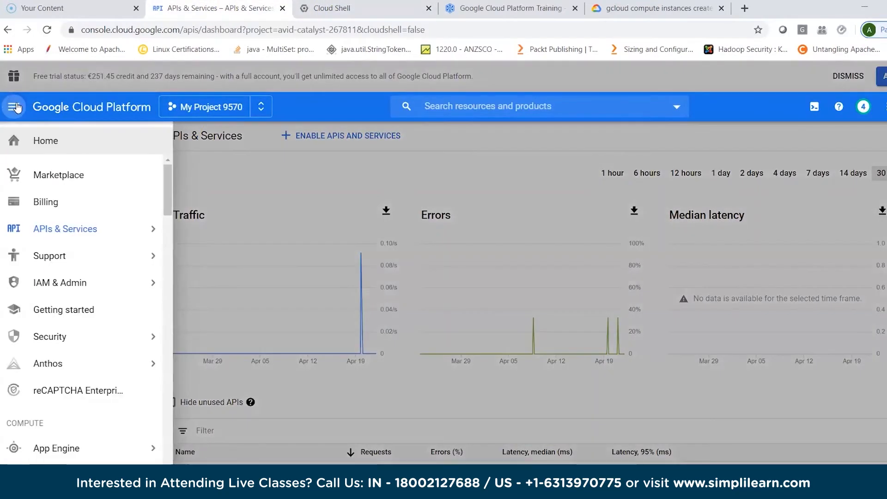
{"action": "mouse_move", "coordinate": [68, 464]}
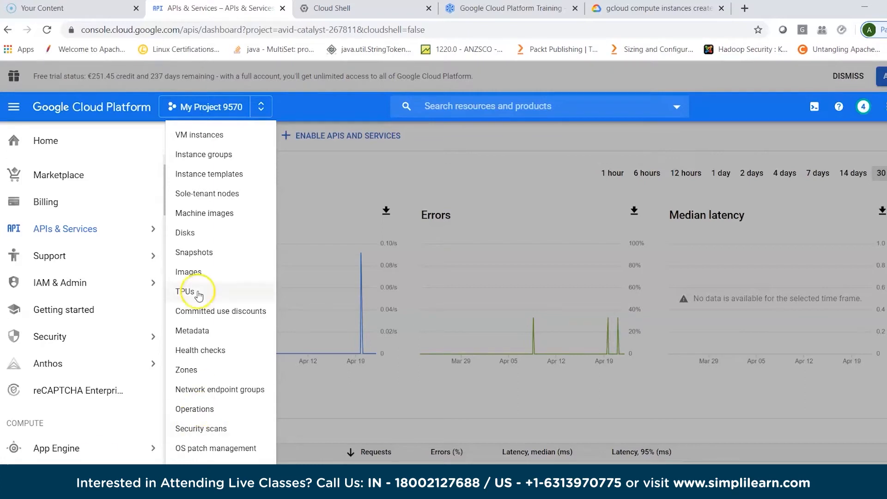
{"action": "left_click", "coordinate": [210, 135]}
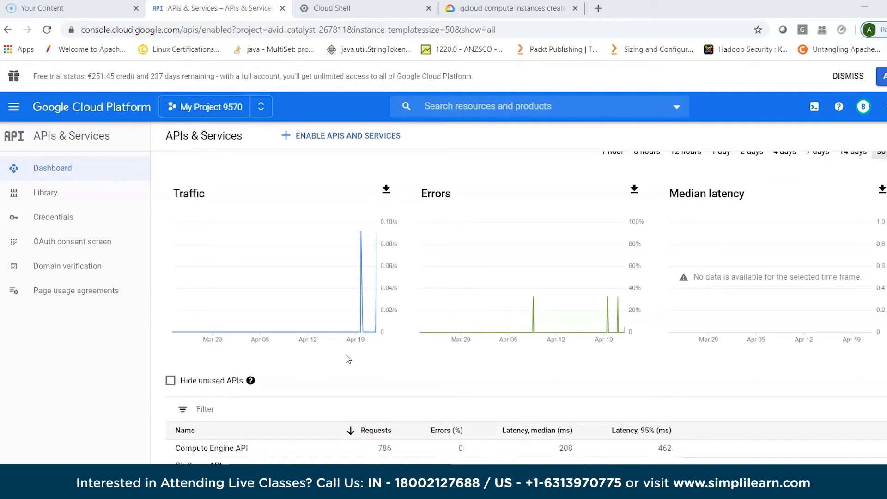
- From the APIs & Services dashboard, go to the Compute Engine VM instances page again and briefly check the open Cloud Shell session
{"action": "left_click", "coordinate": [14, 108]}
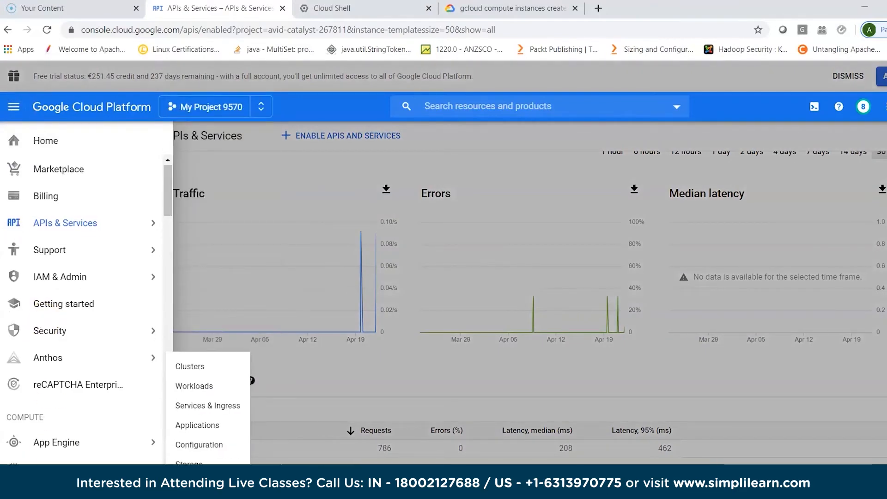
{"action": "left_click", "coordinate": [80, 460]}
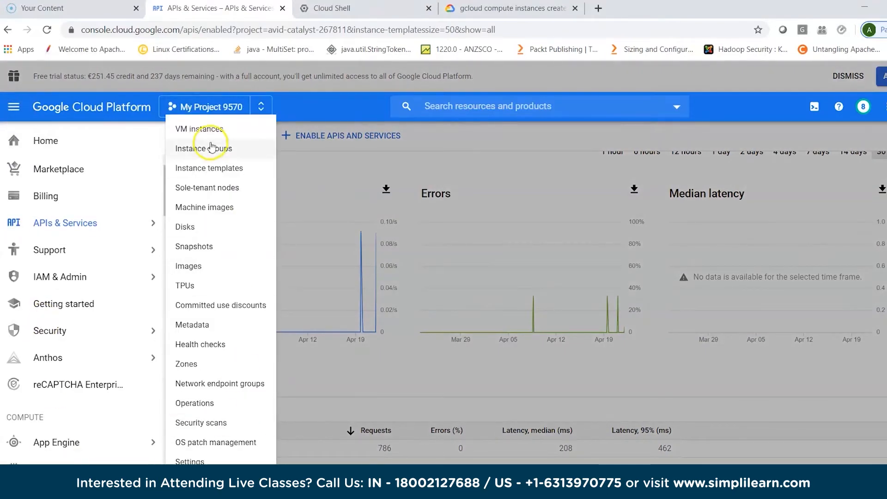
{"action": "left_click", "coordinate": [207, 129]}
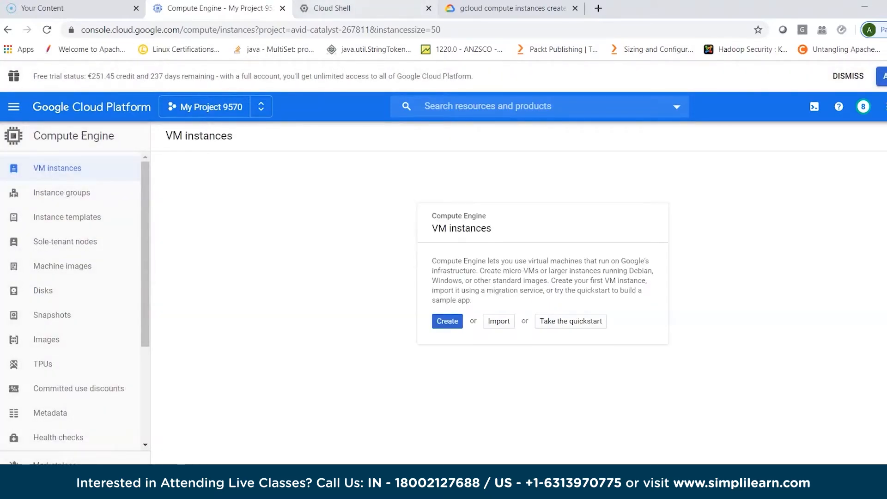
{"action": "left_click", "coordinate": [352, 9]}
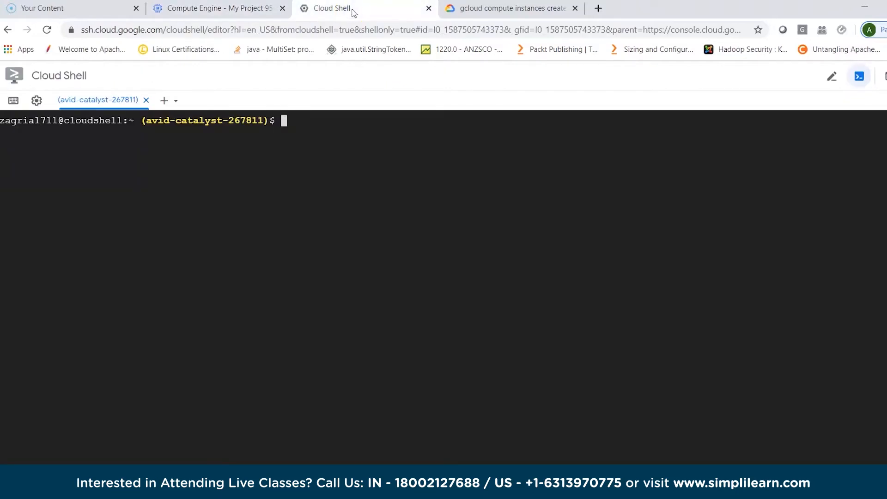
{"action": "left_click", "coordinate": [234, 8]}
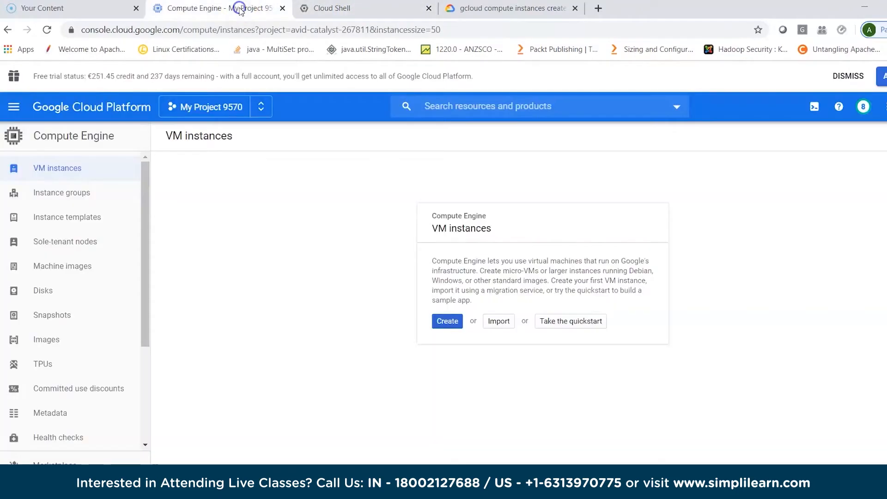
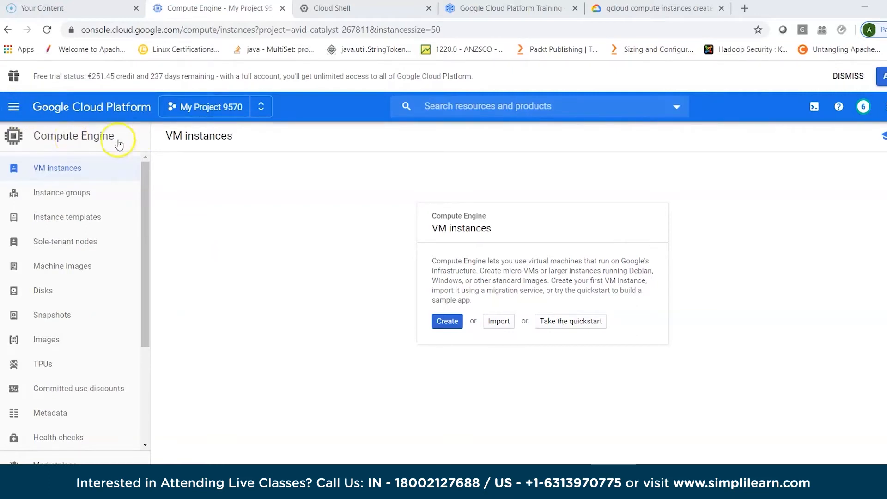
{"action": "left_click", "coordinate": [13, 108]}
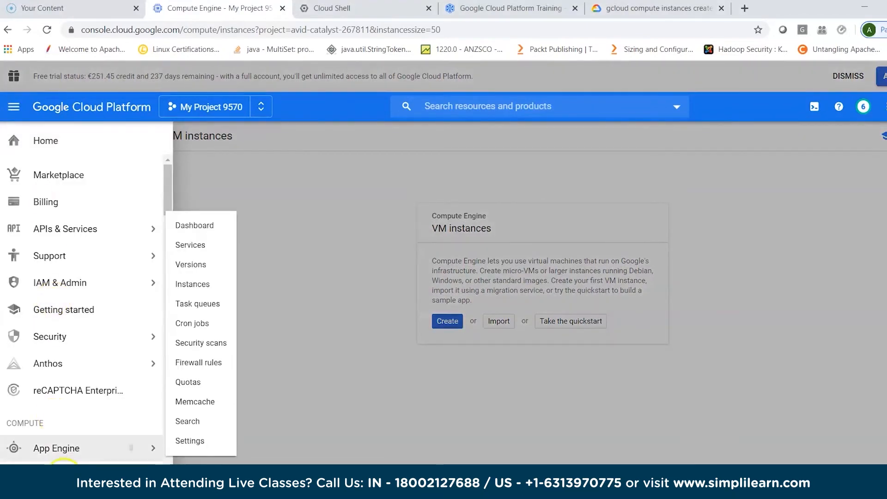
{"action": "mouse_move", "coordinate": [138, 462]}
{"action": "left_click", "coordinate": [205, 134]}
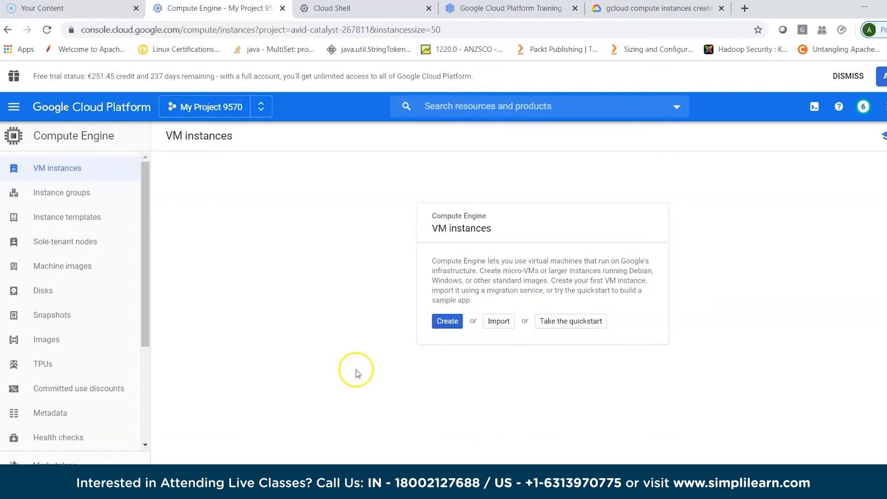
- Start creating a new VM instance and name it c1
{"action": "left_click", "coordinate": [447, 322]}
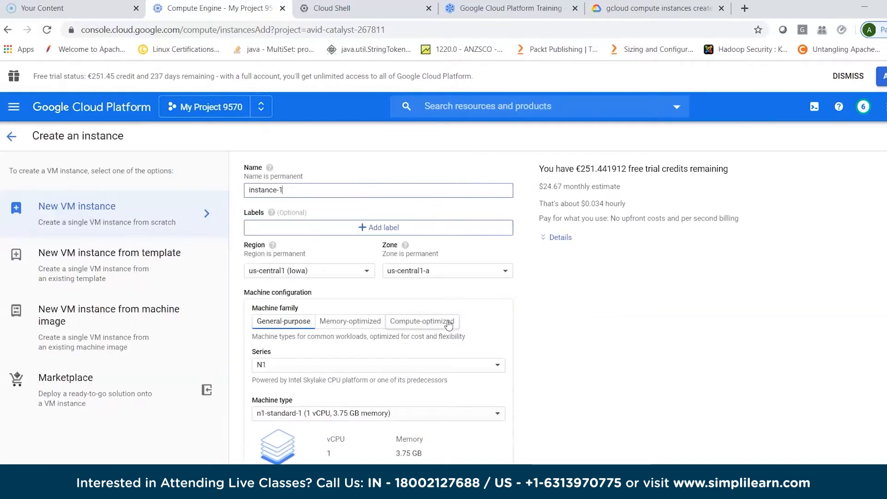
{"action": "left_click", "coordinate": [292, 190]}
{"action": "left_click_drag", "start_coordinate": [292, 190], "coordinate": [229, 191]}
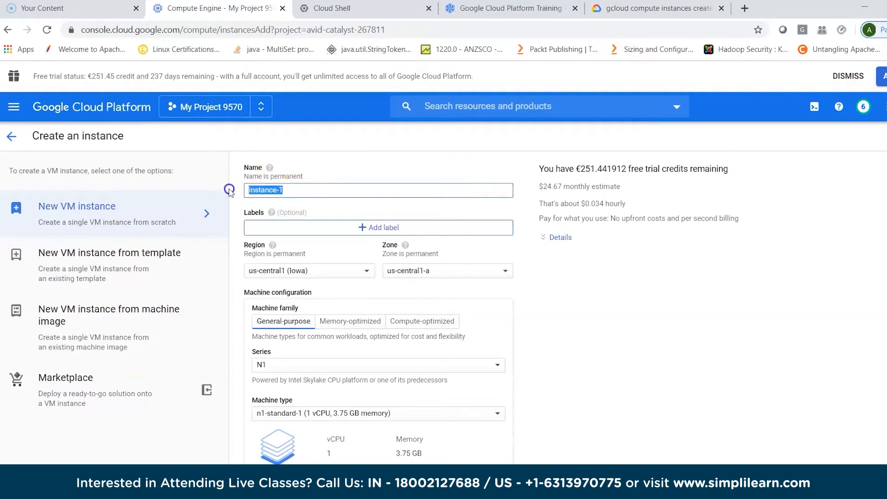
{"action": "type", "text": "c1"}
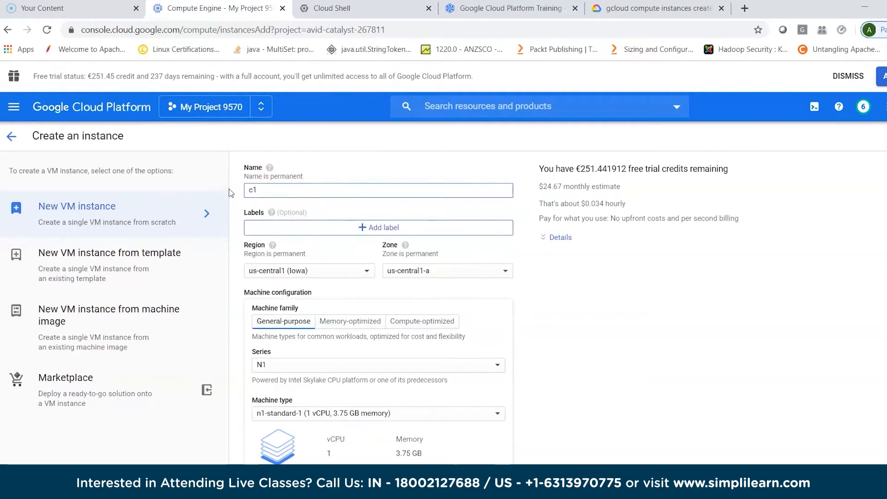
{"action": "left_click", "coordinate": [351, 156]}
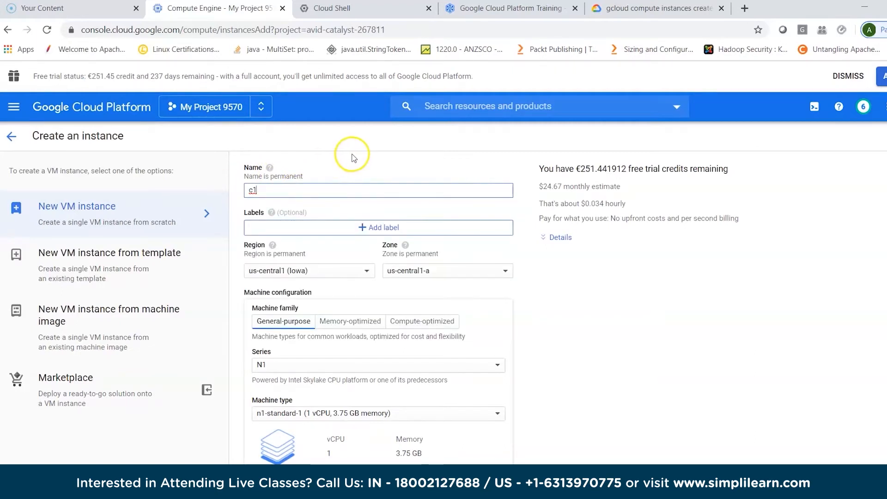
- Set the instance's region to europe-west3 (Frankfurt) and its zone to europe-west3-c
{"action": "mouse_move", "coordinate": [272, 213]}
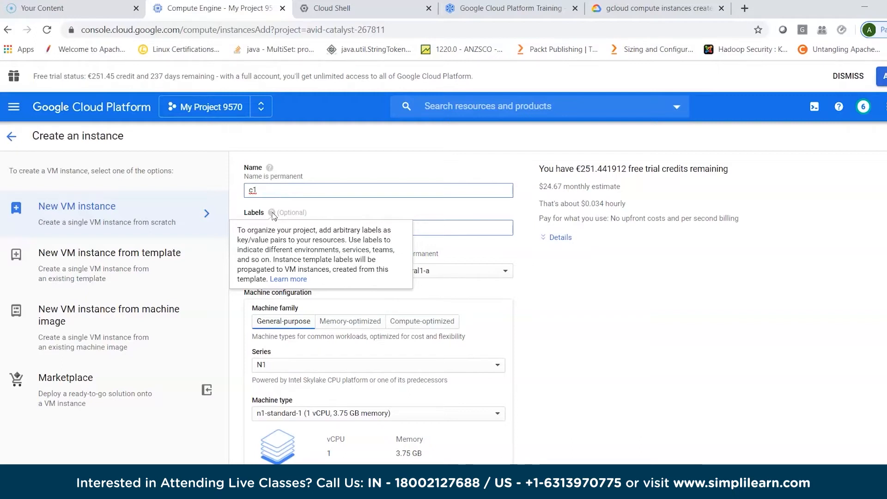
{"action": "left_click", "coordinate": [327, 148]}
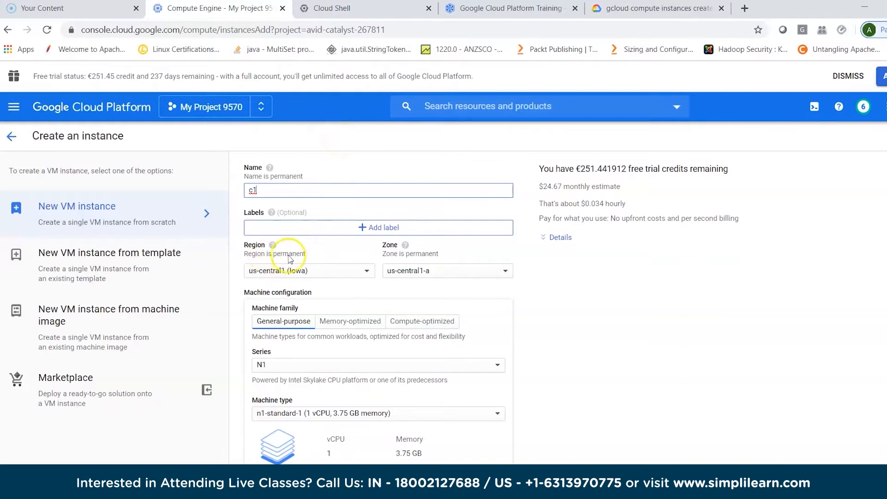
{"action": "left_click", "coordinate": [330, 271]}
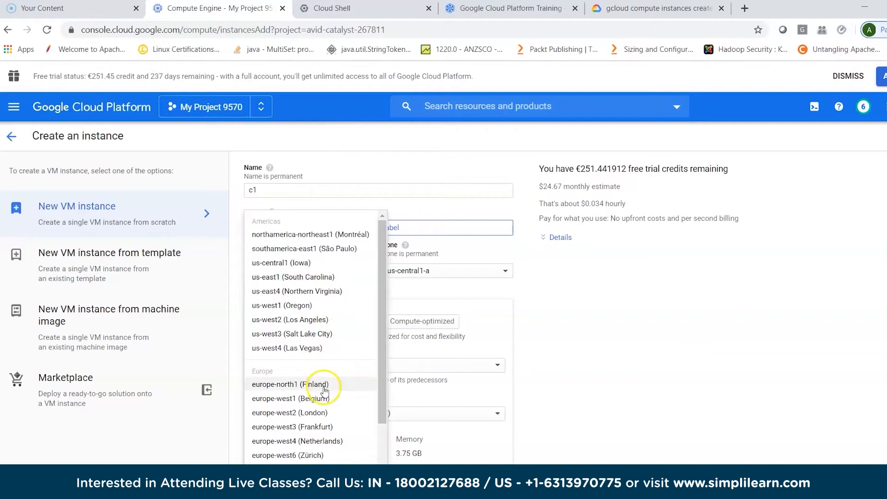
{"action": "left_click", "coordinate": [321, 428]}
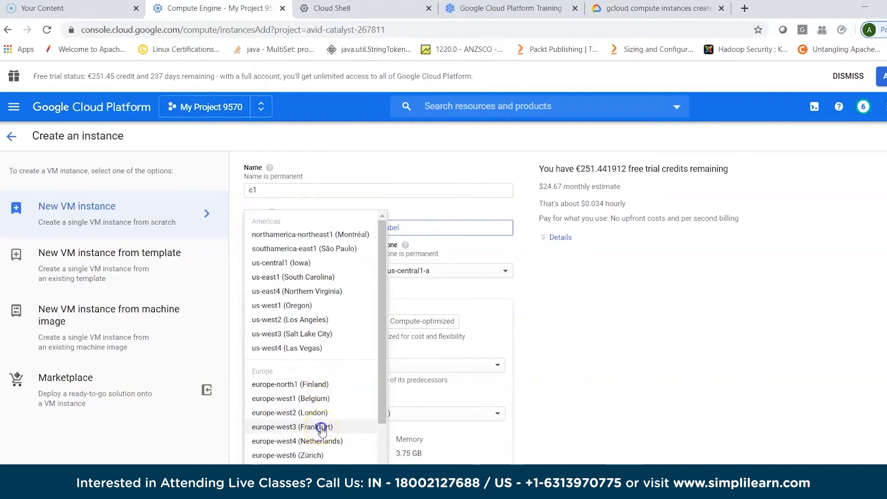
{"action": "left_click", "coordinate": [446, 276]}
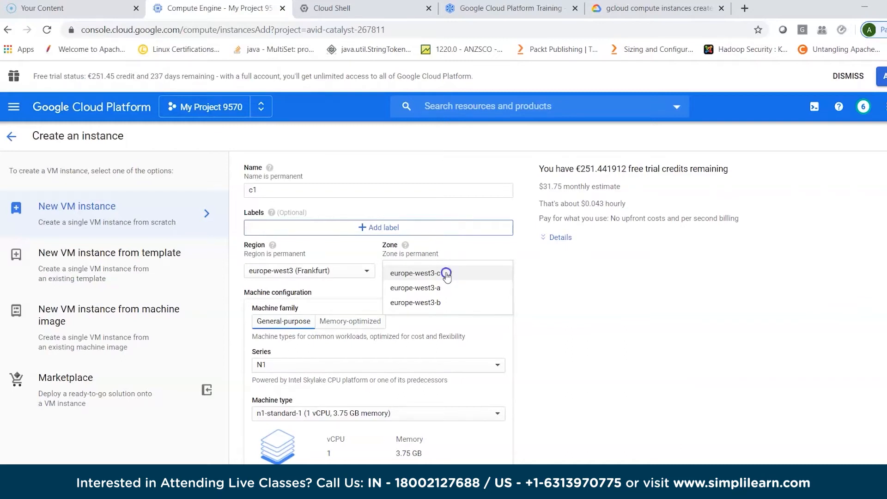
{"action": "left_click", "coordinate": [446, 275]}
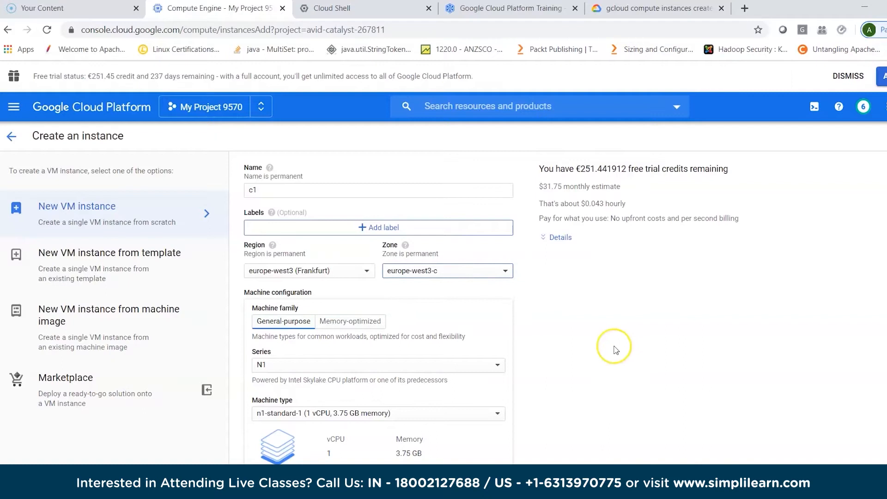
- Compare the memory-optimized machine family with general-purpose and examine the series offered for general-purpose
{"action": "scroll", "coordinate": [617, 350], "scroll_direction": "down", "scroll_amount": 2}
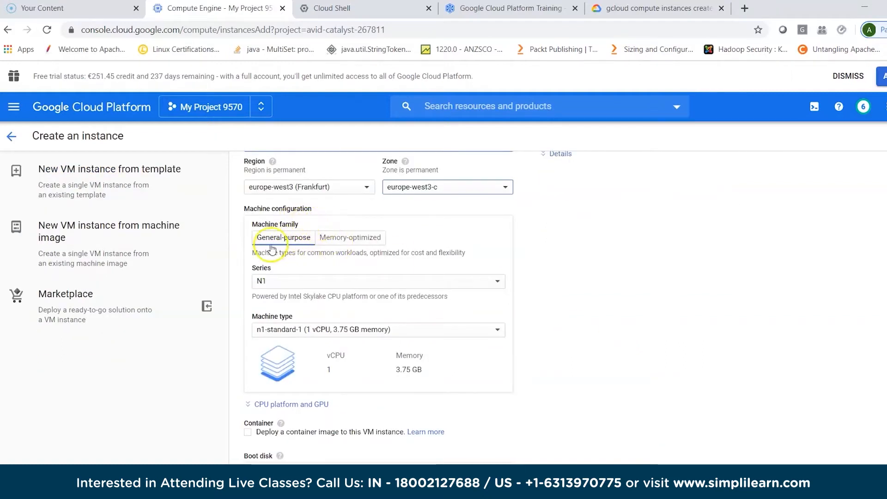
{"action": "left_click", "coordinate": [349, 239]}
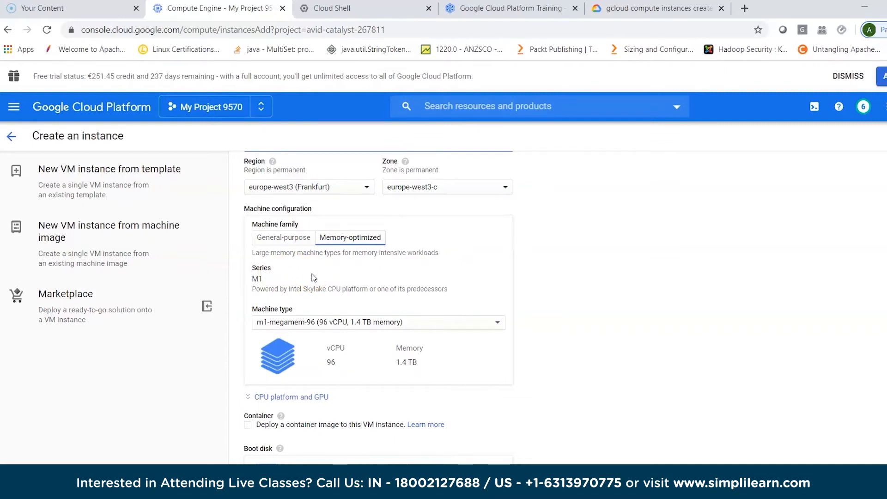
{"action": "left_click", "coordinate": [285, 238]}
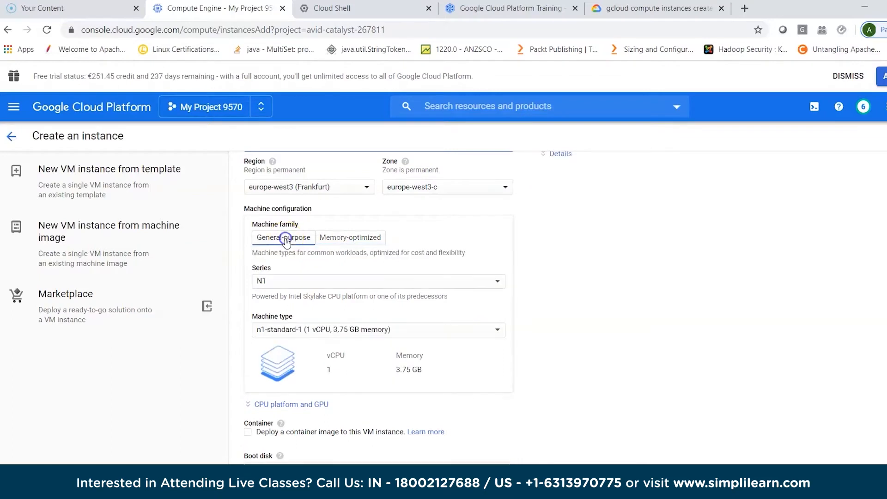
{"action": "left_click", "coordinate": [303, 283]}
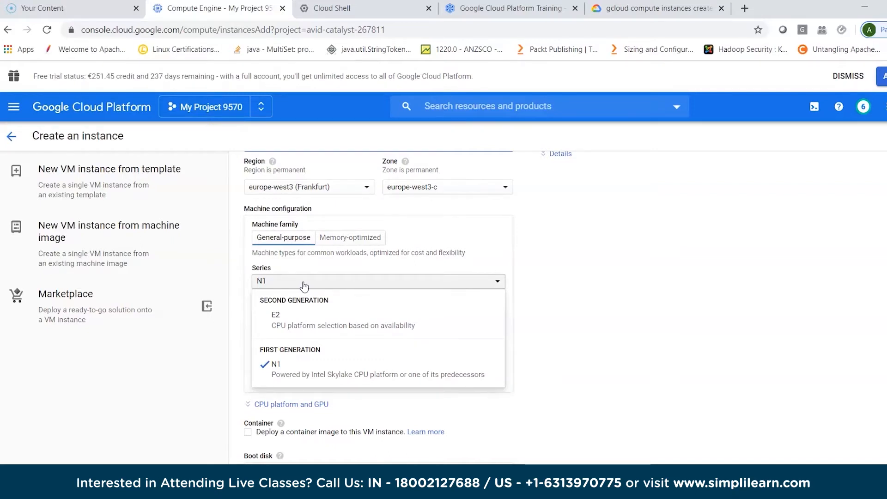
{"action": "left_click", "coordinate": [572, 262]}
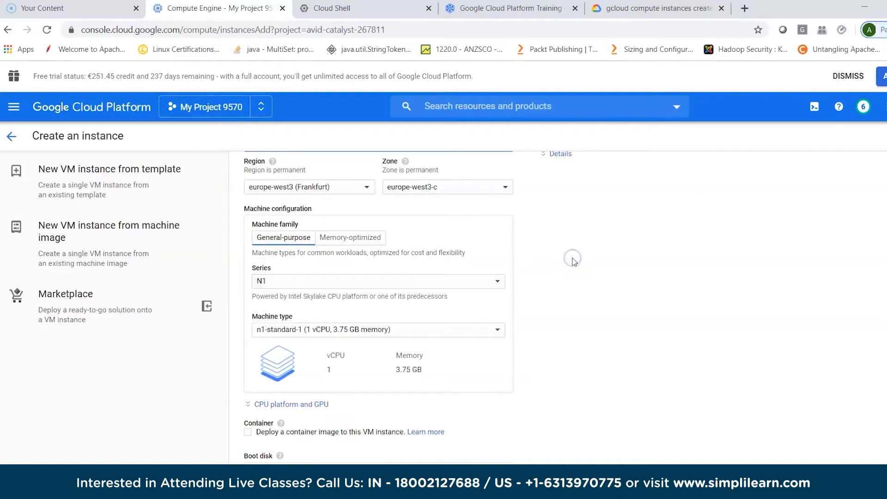
{"action": "left_click", "coordinate": [509, 322]}
{"action": "left_click", "coordinate": [601, 317]}
{"action": "scroll", "coordinate": [601, 317], "scroll_direction": "down", "scroll_amount": 1}
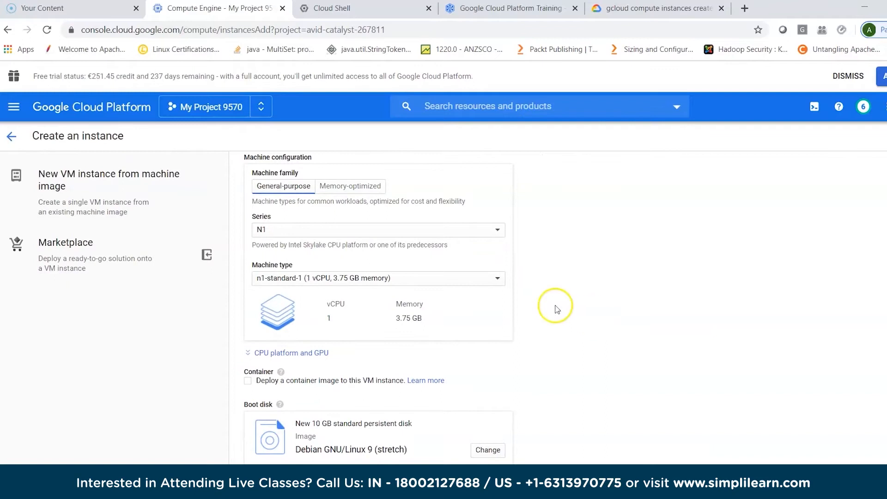
- Review the available machine types and choose n1-standard-1 (1 vCPU, 3.75 GB memory)
{"action": "left_click", "coordinate": [497, 281]}
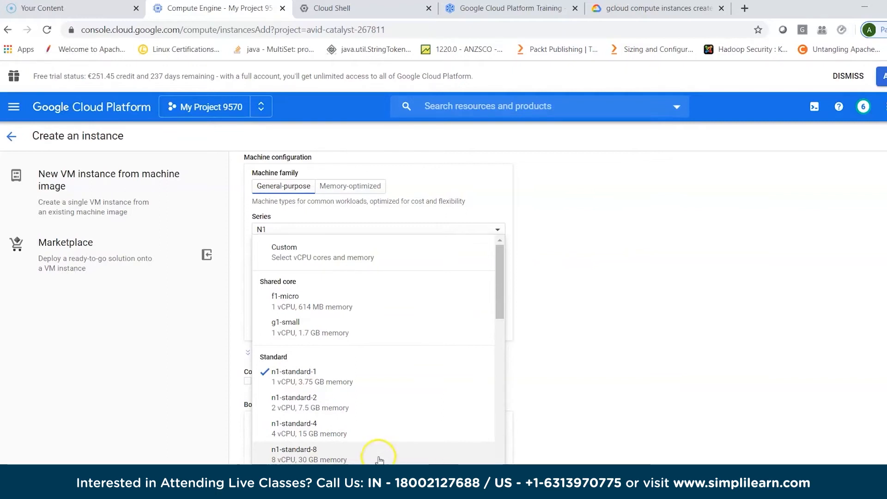
{"action": "left_click", "coordinate": [308, 460]}
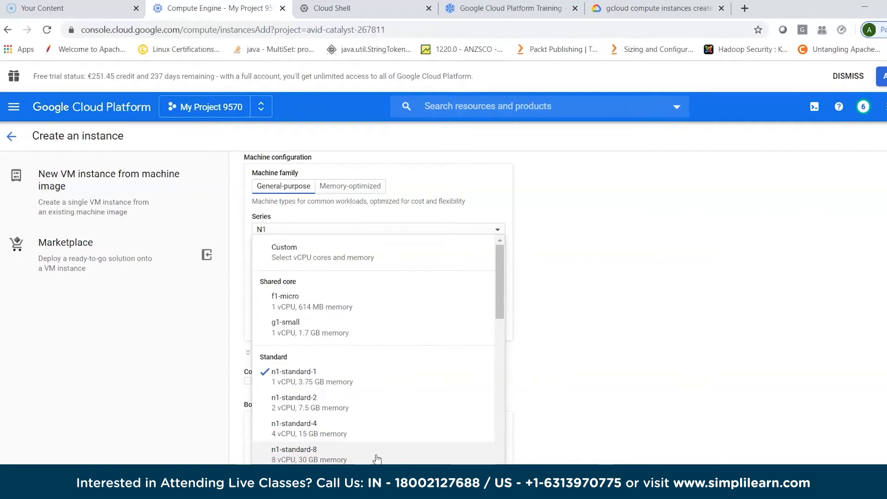
{"action": "left_click", "coordinate": [382, 382]}
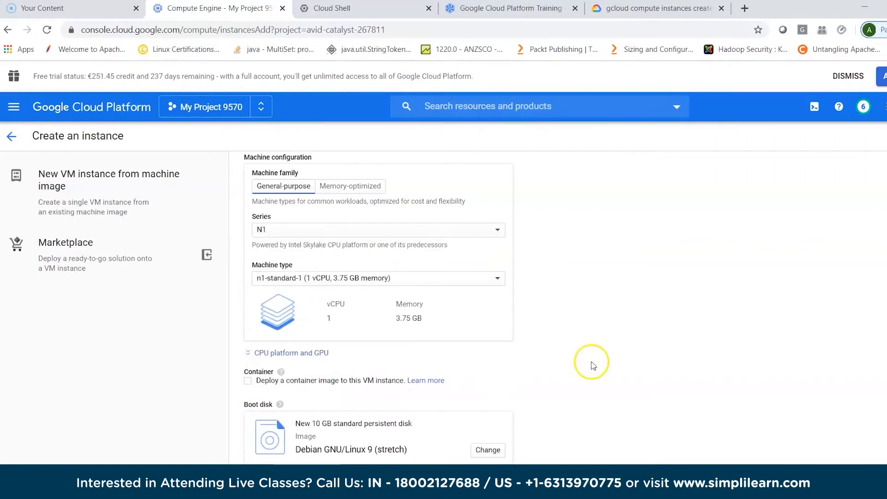
- Change the boot disk's operating system to Ubuntu, version Ubuntu 18.04 LTS
{"action": "scroll", "coordinate": [595, 365], "scroll_direction": "down", "scroll_amount": 3}
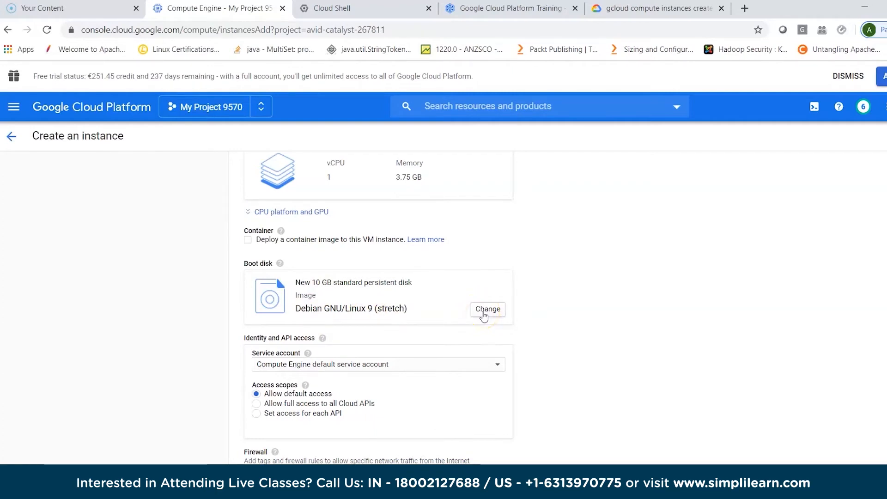
{"action": "left_click", "coordinate": [483, 309]}
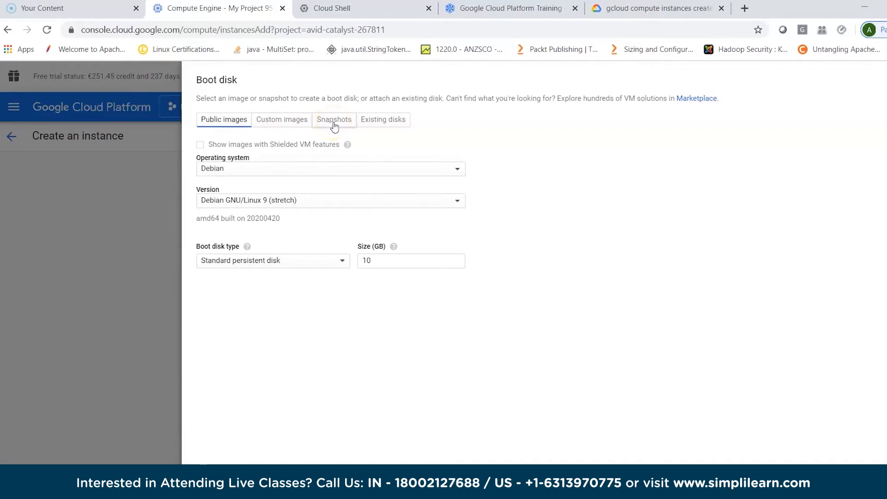
{"action": "left_click", "coordinate": [303, 169]}
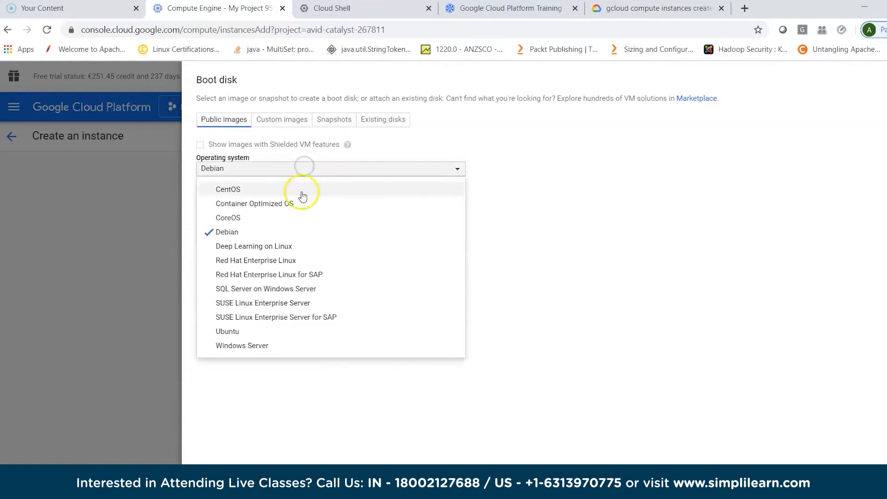
{"action": "left_click", "coordinate": [260, 331]}
{"action": "left_click", "coordinate": [302, 201]}
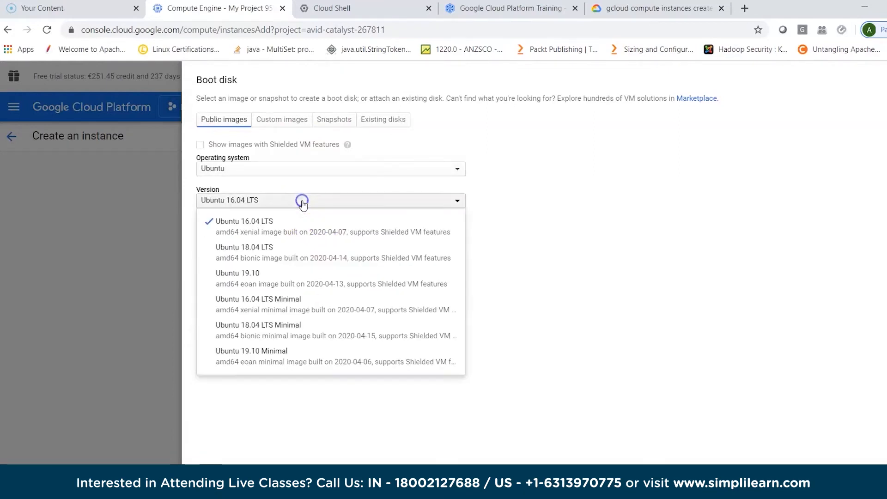
{"action": "left_click", "coordinate": [301, 257]}
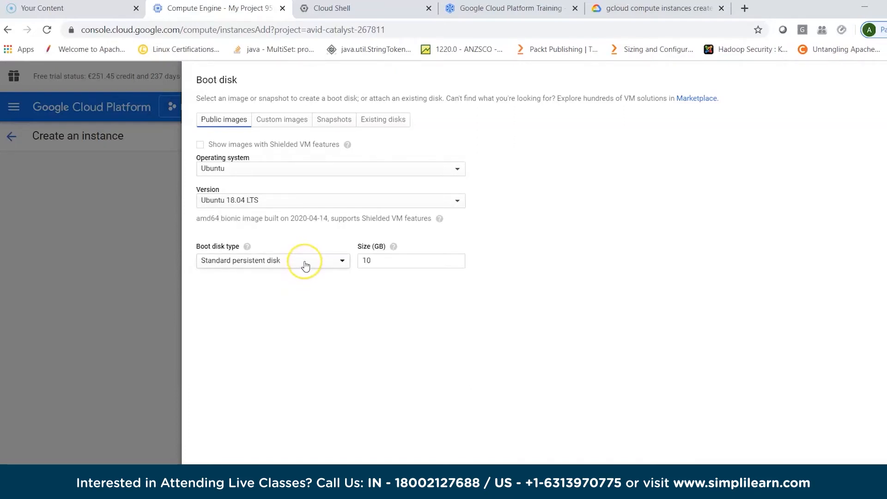
- Choose Standard persistent disk as the boot disk type, keep the size at 10 GB, and apply the boot disk selection
{"action": "left_click", "coordinate": [305, 264]}
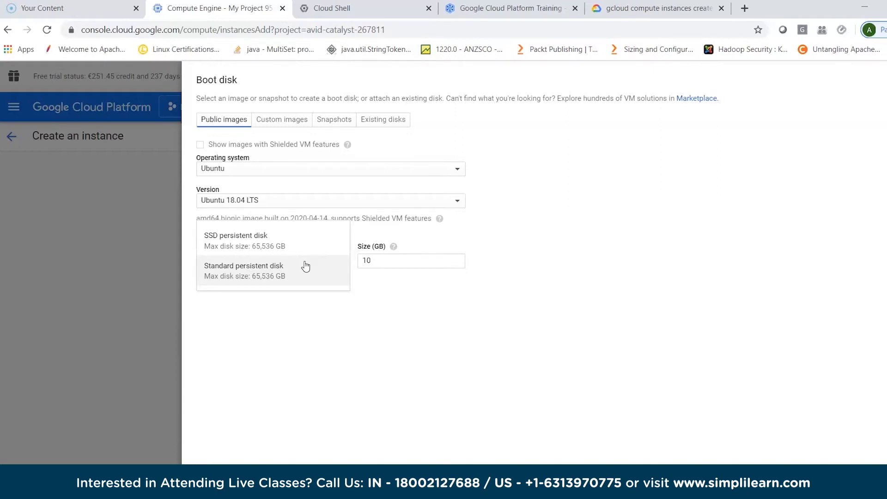
{"action": "left_click", "coordinate": [305, 274]}
{"action": "left_click", "coordinate": [305, 274]}
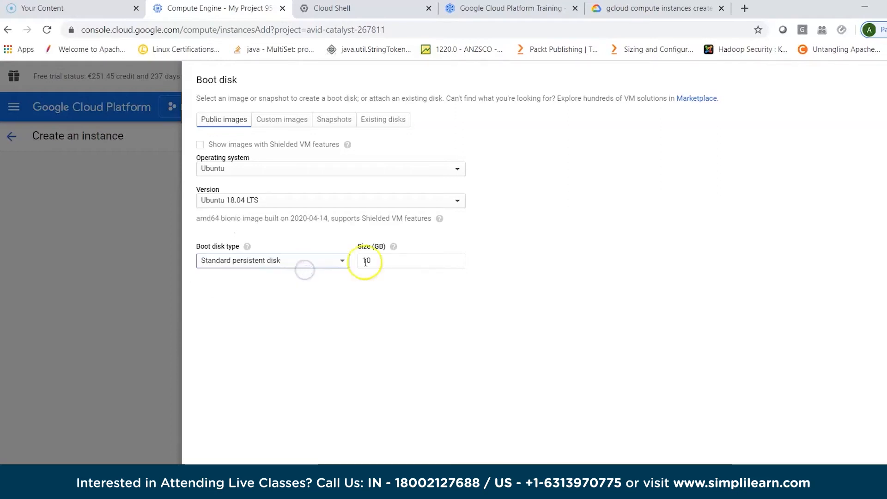
{"action": "left_click", "coordinate": [393, 261]}
{"action": "left_click", "coordinate": [387, 329]}
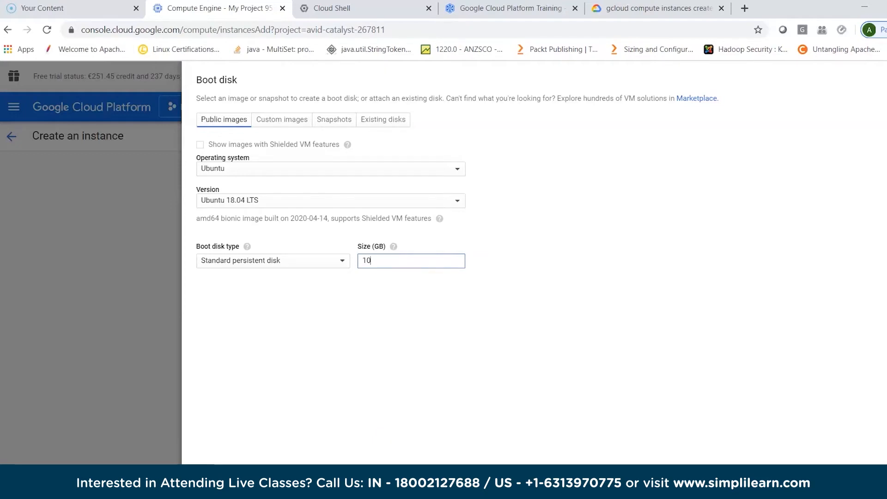
{"action": "left_click", "coordinate": [211, 479]}
- Allow HTTP and HTTPS traffic to the instance in its firewall settings
{"action": "scroll", "coordinate": [501, 415], "scroll_direction": "down", "scroll_amount": 3}
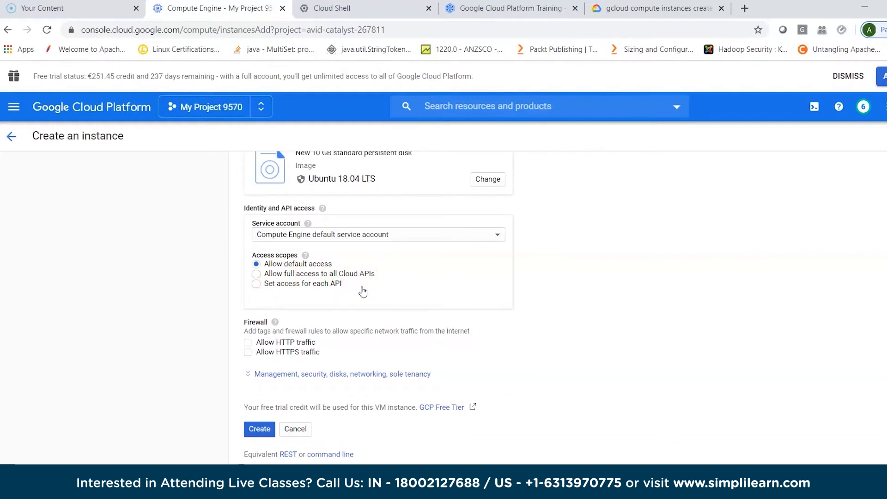
{"action": "left_click", "coordinate": [247, 343]}
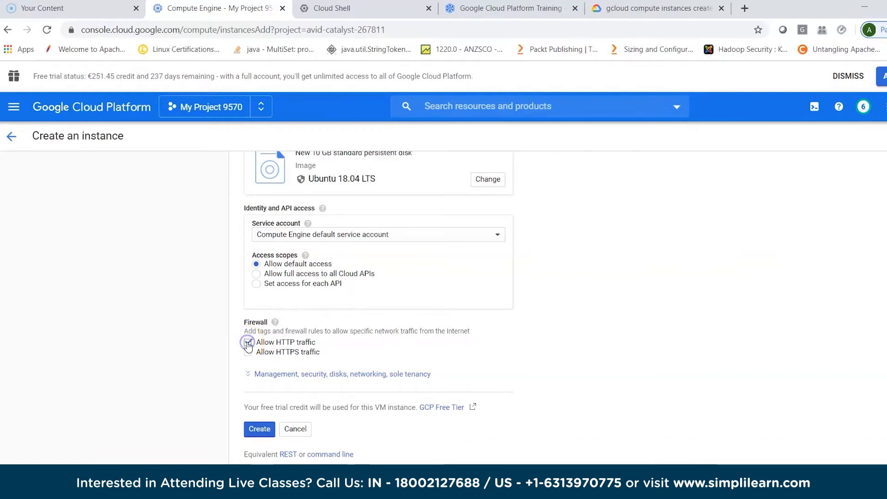
{"action": "left_click", "coordinate": [248, 354]}
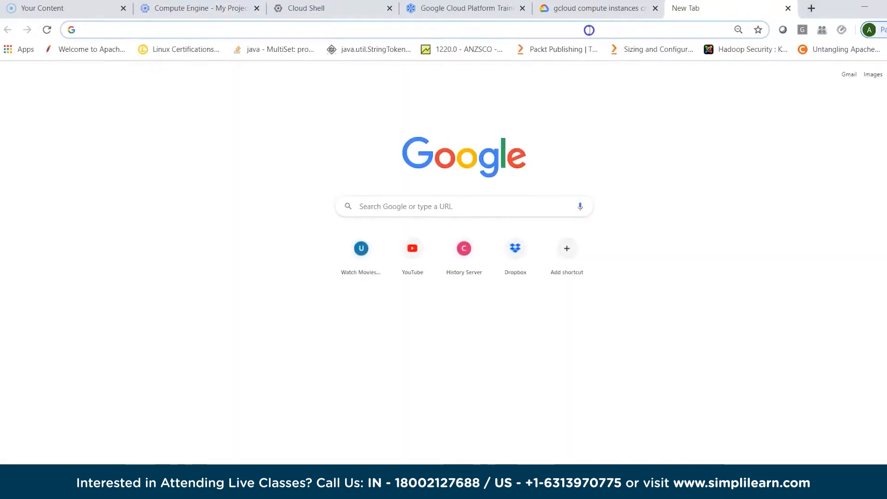
- Search the web for "download putty" in a new browser tab and open the putty.org download page
{"action": "type", "text": "download putty"}
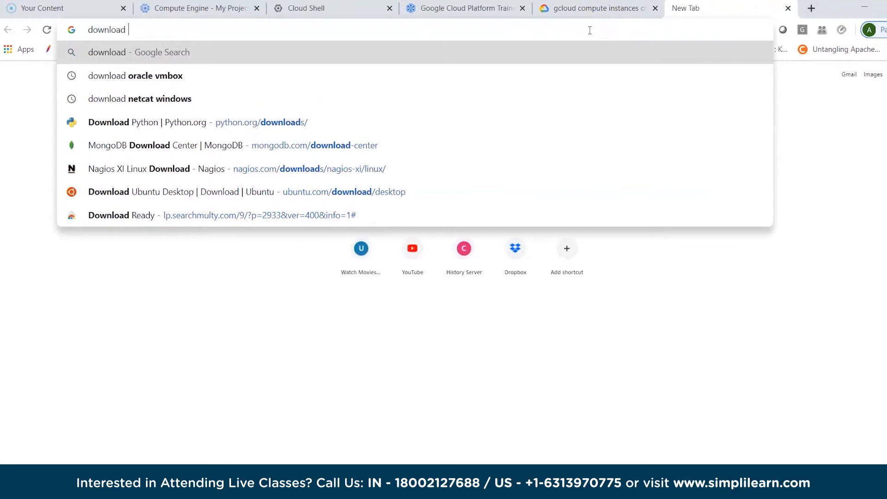
{"action": "key", "text": "Return"}
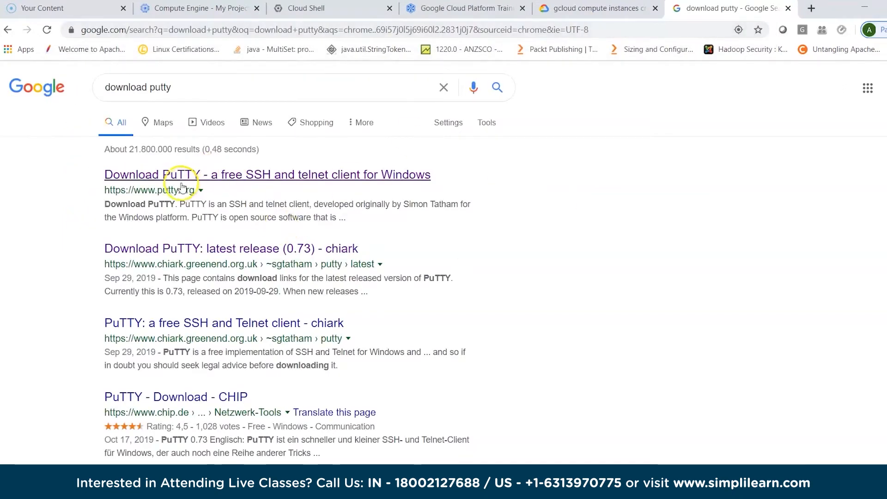
{"action": "left_click", "coordinate": [180, 179]}
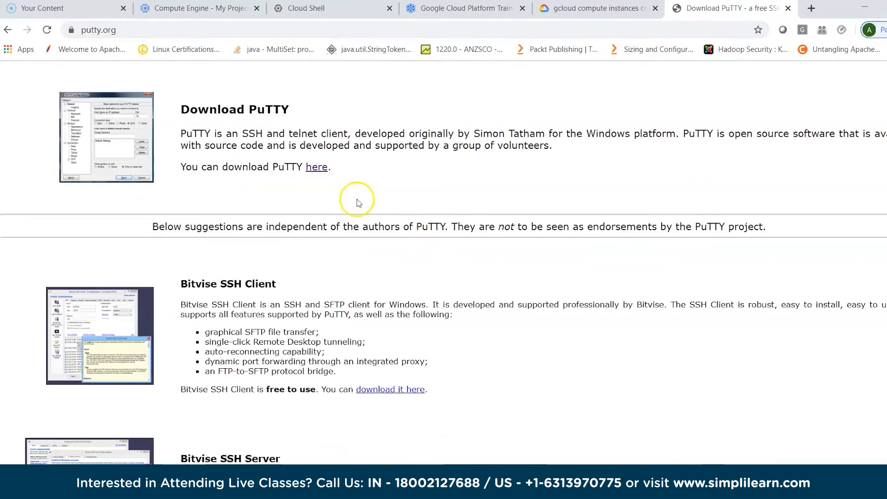
- Examine the standalone binary downloads, such as the 64-bit putty.exe, on PuTTY's latest release page, and close the page
{"action": "left_click", "coordinate": [316, 167]}
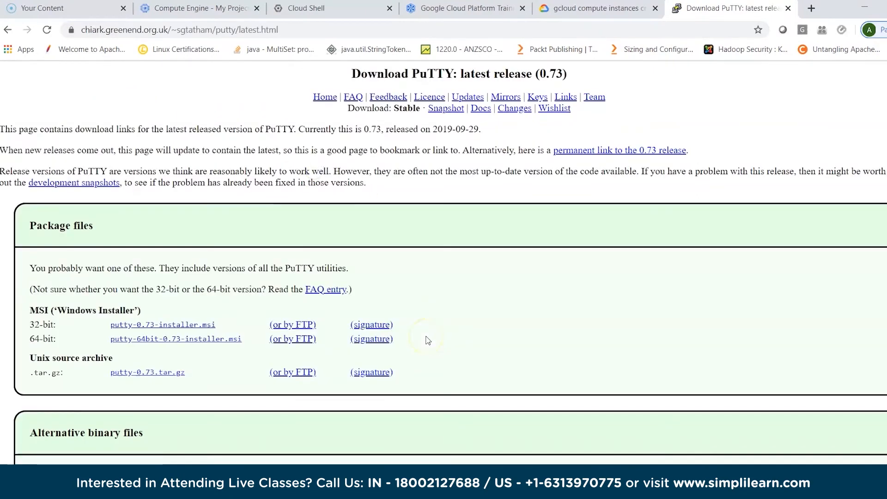
{"action": "scroll", "coordinate": [425, 340], "scroll_direction": "down", "scroll_amount": 7}
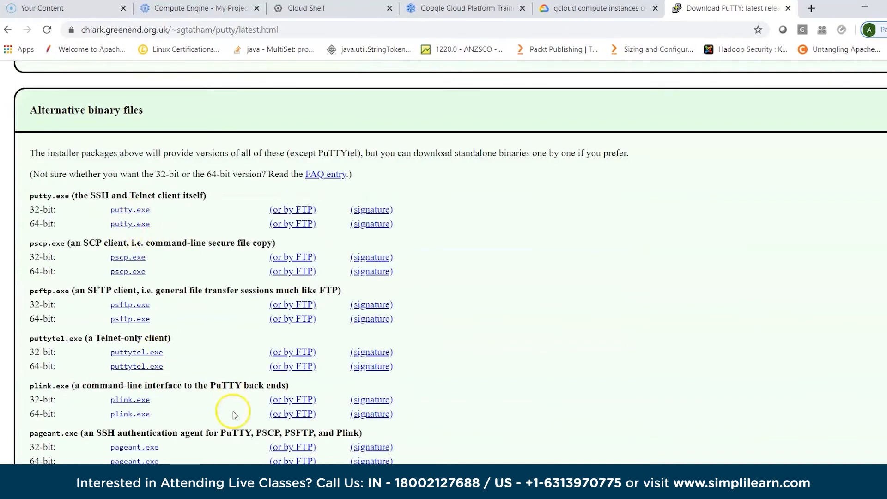
{"action": "scroll", "coordinate": [219, 430], "scroll_direction": "down", "scroll_amount": 1}
{"action": "left_click", "coordinate": [131, 183]}
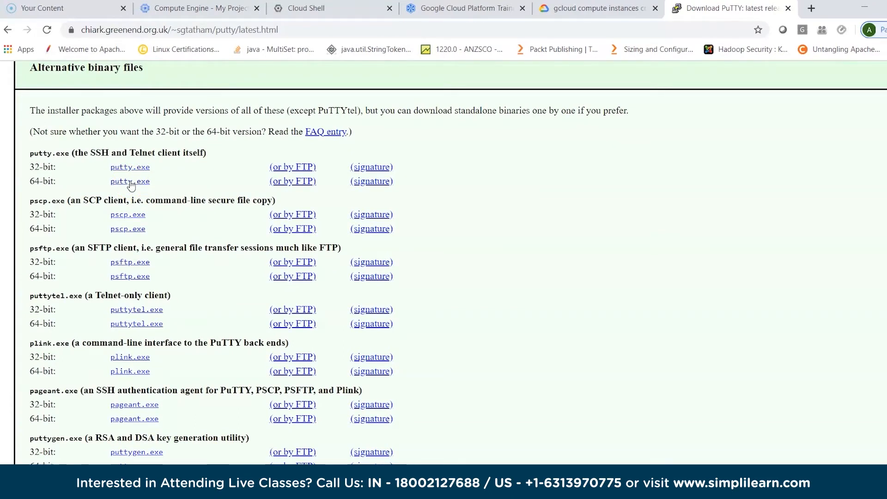
{"action": "left_click", "coordinate": [194, 429]}
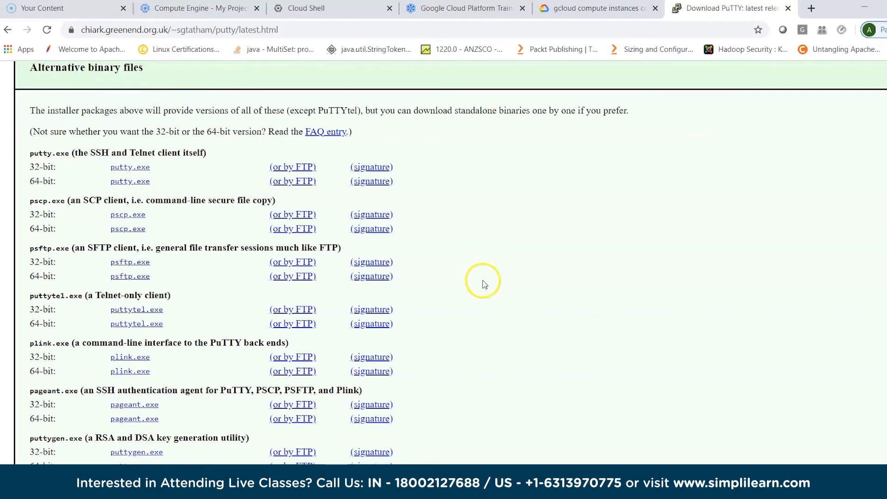
{"action": "left_click", "coordinate": [788, 9]}
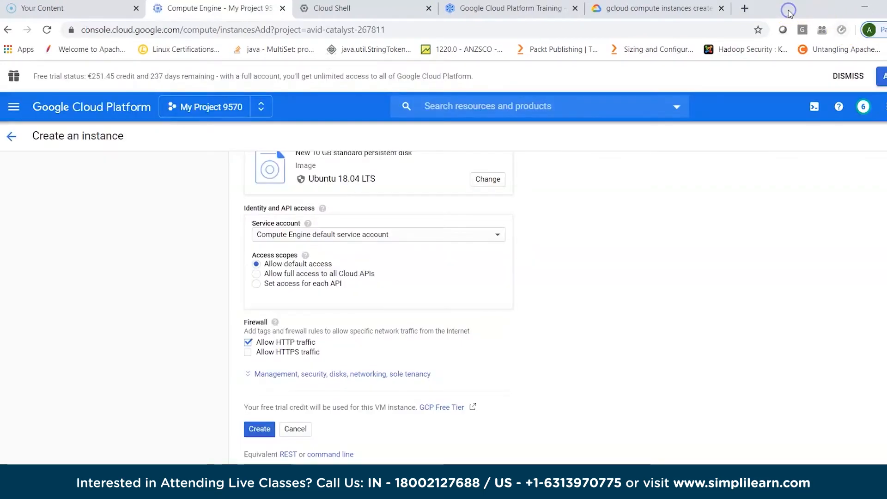
- Launch puttygen from the desktop and generate a 2048-bit RSA public/private key pair
{"action": "left_click", "coordinate": [864, 8]}
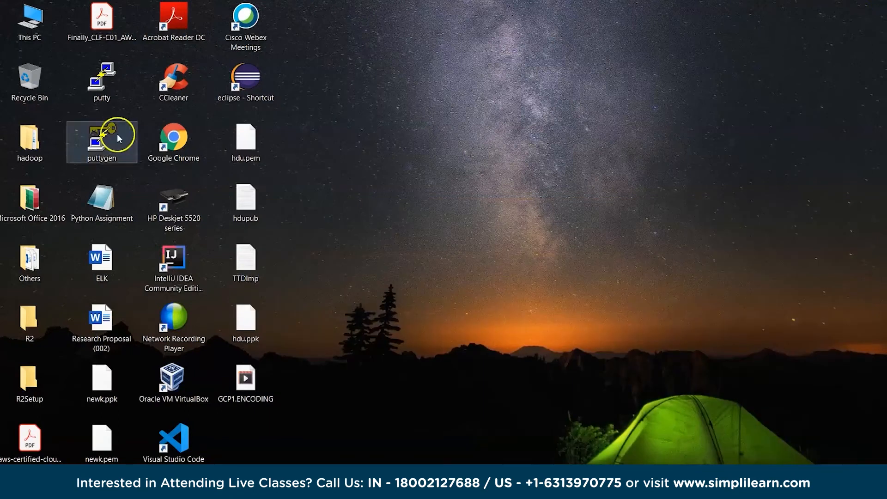
{"action": "double_click", "coordinate": [99, 138]}
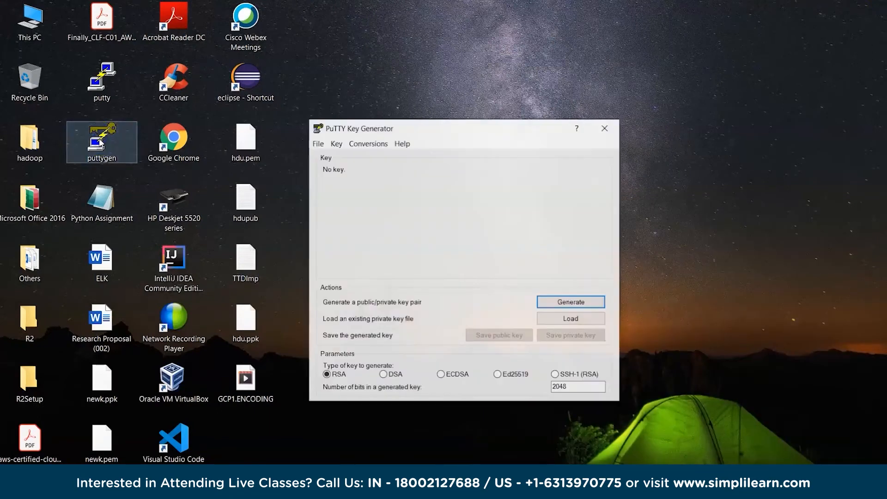
{"action": "left_click", "coordinate": [560, 304]}
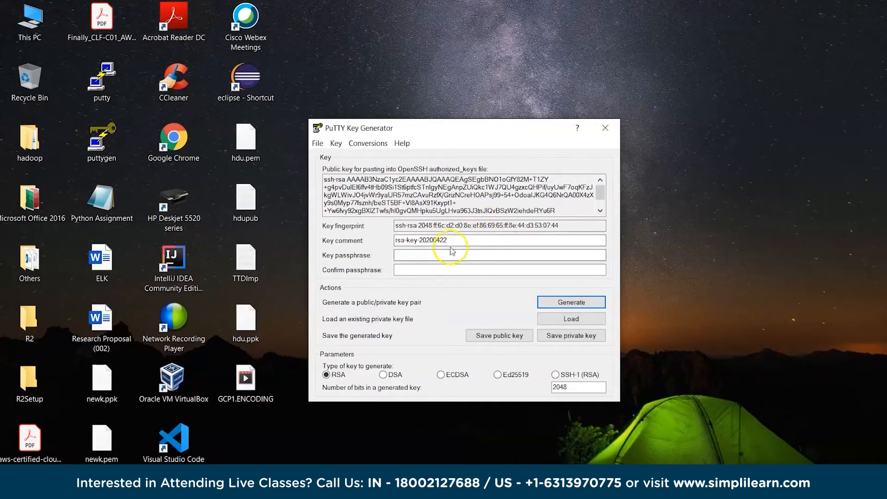
- Set the key comment to hdu, and enter and confirm the key passphrase
{"action": "left_click_drag", "start_coordinate": [451, 240], "coordinate": [394, 240]}
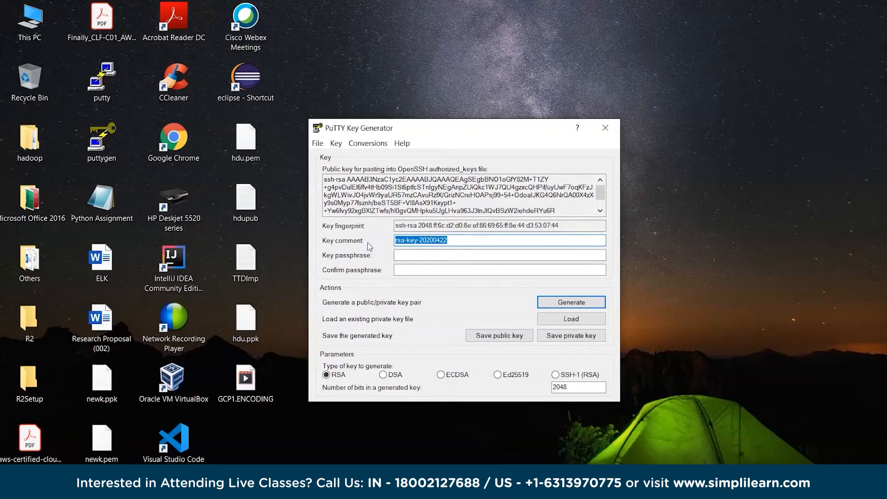
{"action": "type", "text": "hdu"}
{"action": "key", "text": "Tab"}
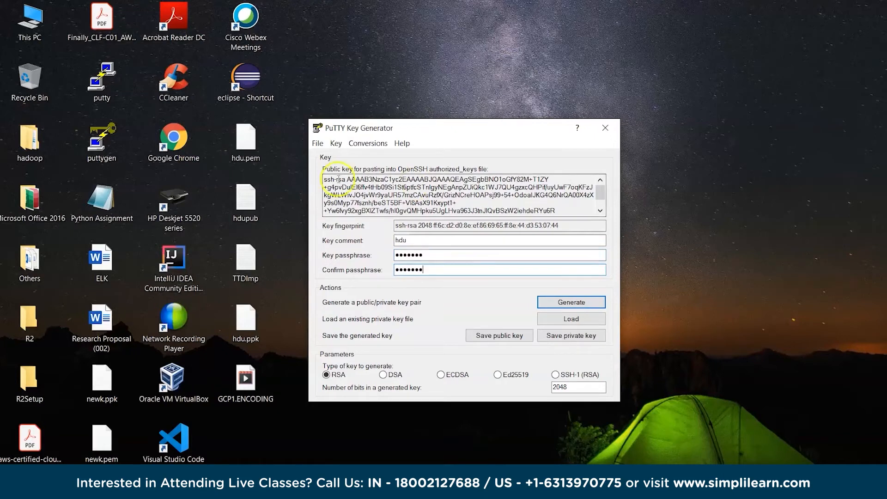
- Copy the complete generated public key into a new Notepad document
{"action": "left_click_drag", "start_coordinate": [325, 180], "coordinate": [577, 215]}
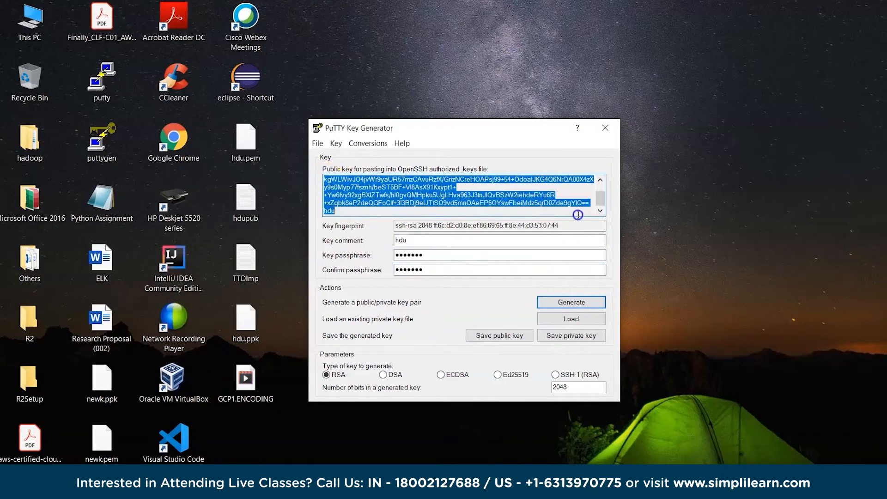
{"action": "key", "text": "ctrl+c"}
{"action": "key", "text": "alt+Tab"}
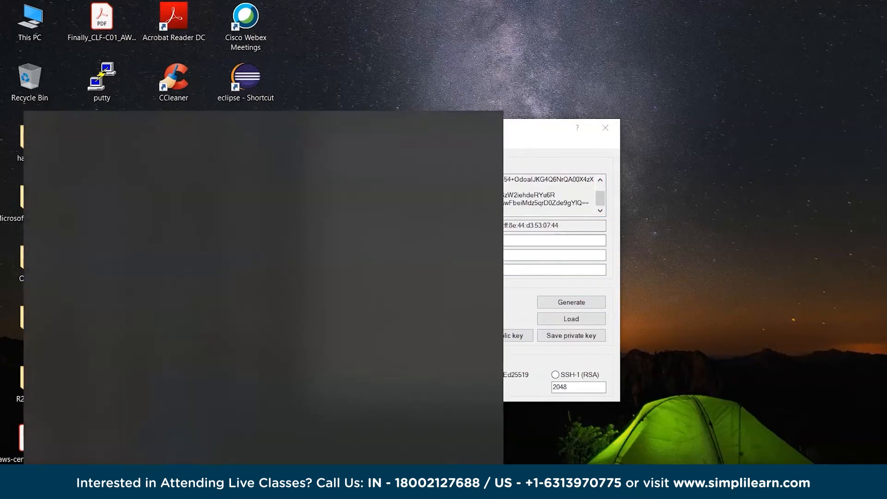
{"action": "type", "text": "notep"}
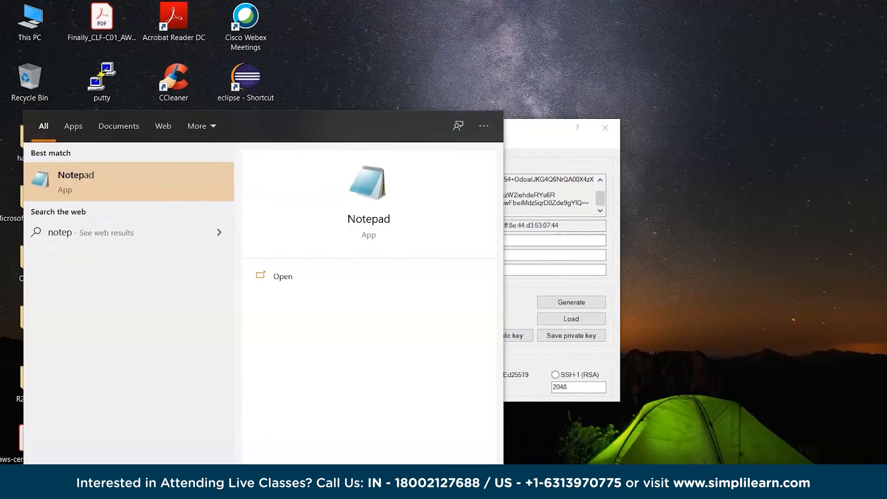
{"action": "key", "text": "Return"}
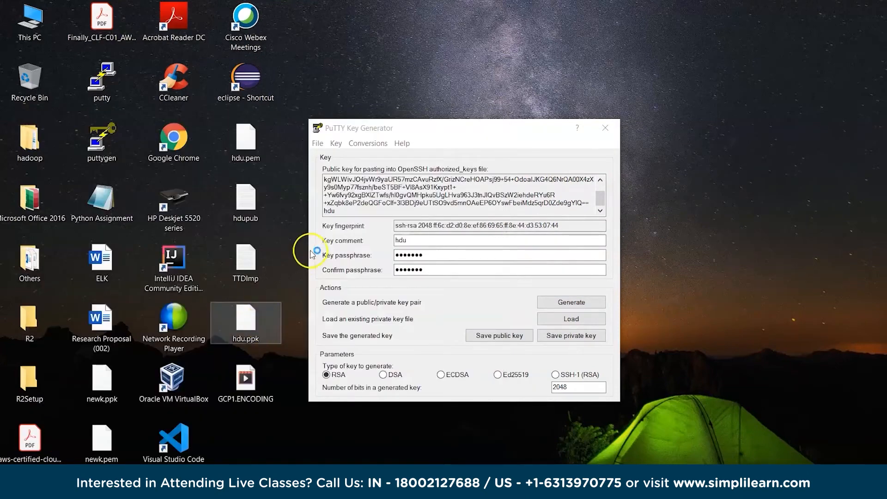
{"action": "key", "text": "ctrl+v"}
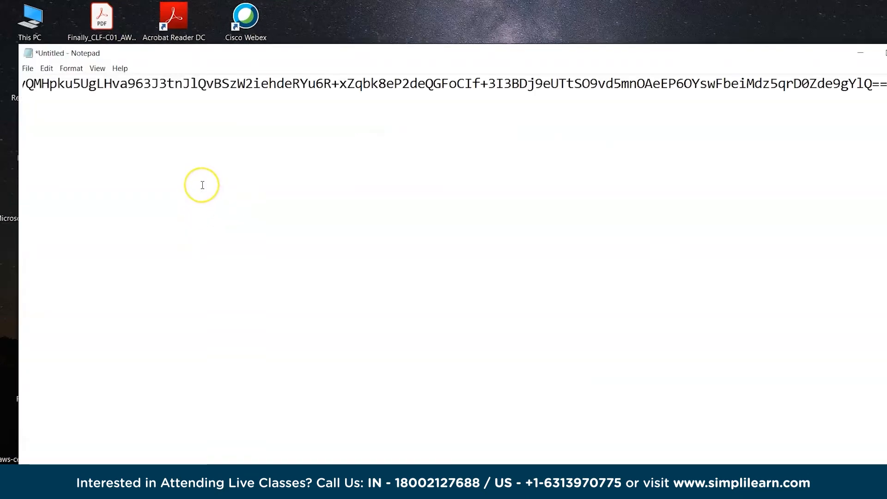
- Save the private key from PuTTY Key Generator to the Desktop as a .ppk file named newKey, and close the generator
{"action": "key", "text": "alt+Tab"}
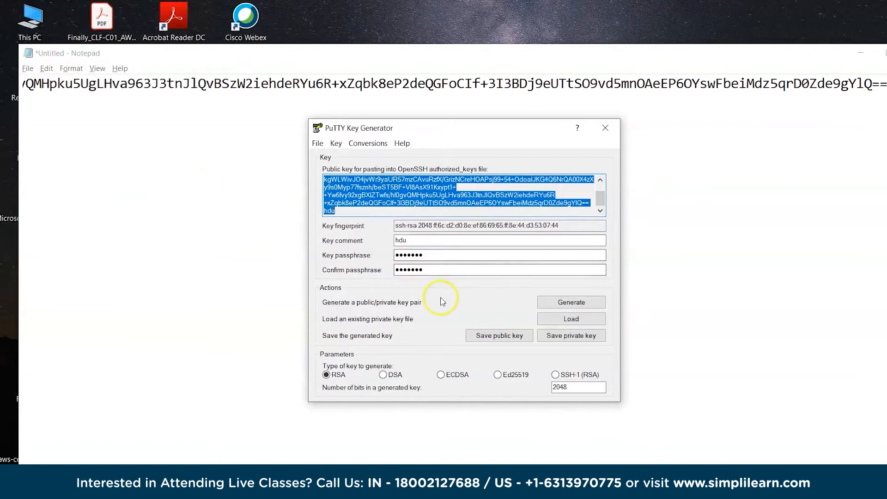
{"action": "left_click", "coordinate": [566, 341]}
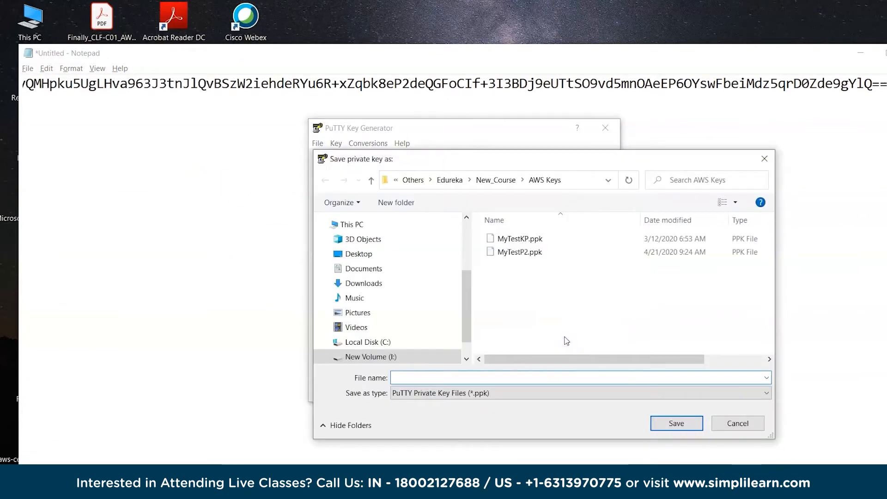
{"action": "left_click", "coordinate": [359, 255]}
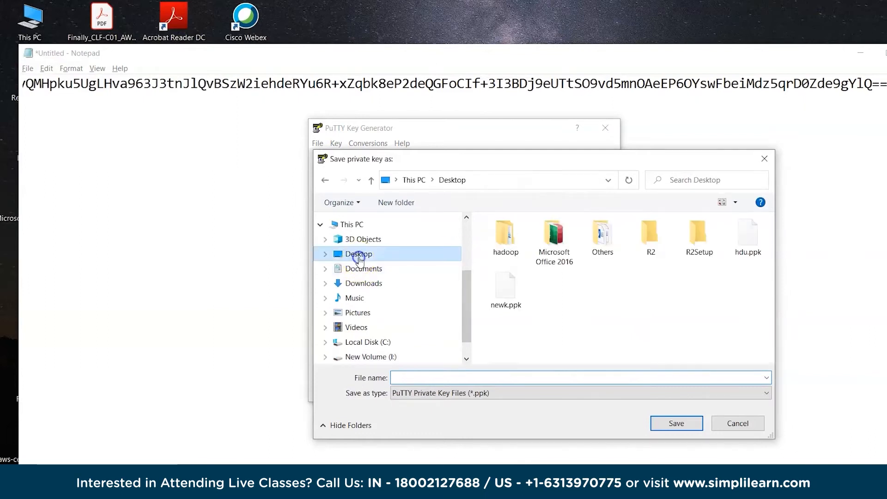
{"action": "left_click", "coordinate": [420, 378]}
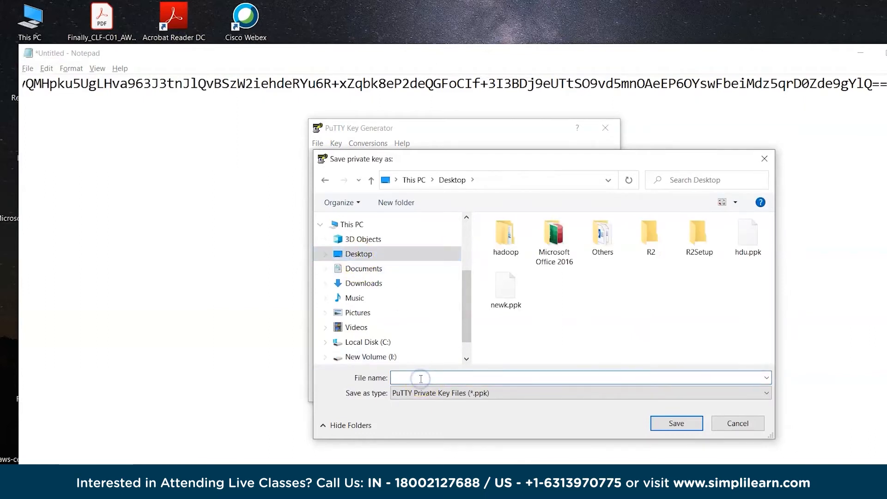
{"action": "type", "text": "new"}
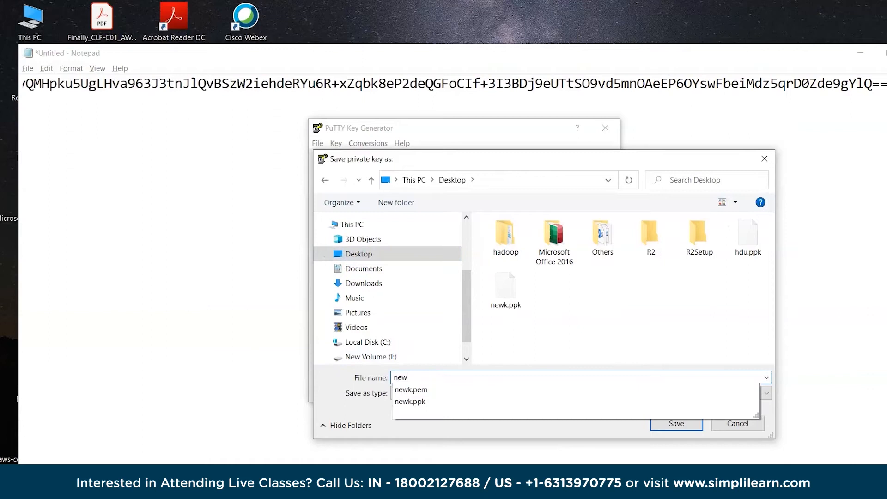
{"action": "type", "text": "Keu"}
{"action": "key", "text": "BackSpace"}
{"action": "type", "text": "y"}
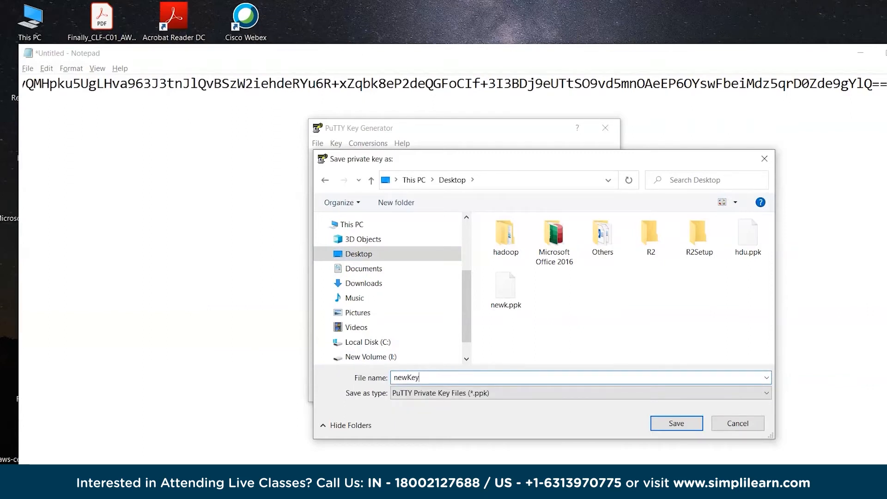
{"action": "left_click", "coordinate": [675, 423]}
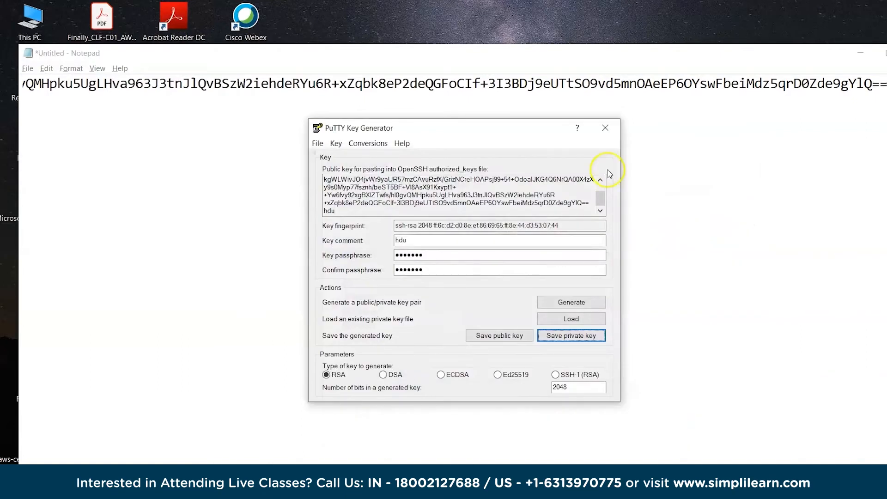
{"action": "left_click", "coordinate": [606, 128]}
- Copy the whole public key from Notepad into the SSH Keys entry of the new instance's security settings in the Google Cloud console
{"action": "left_click", "coordinate": [433, 87]}
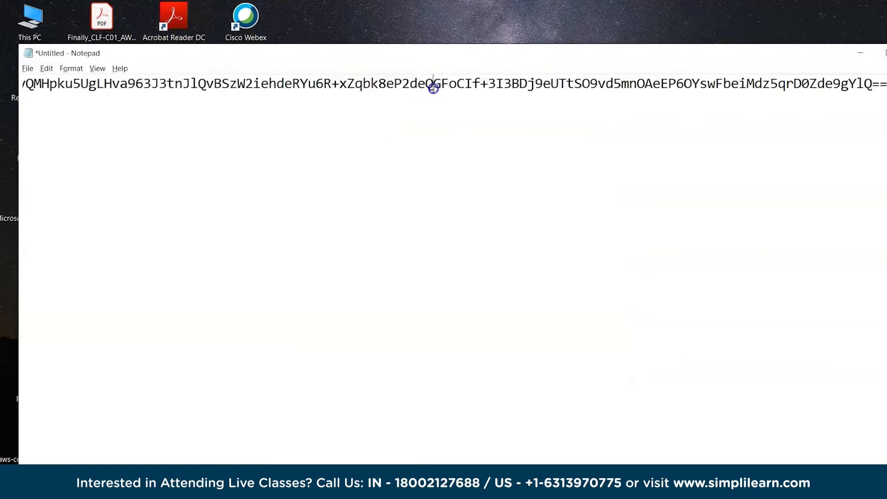
{"action": "key", "text": "ctrl+a"}
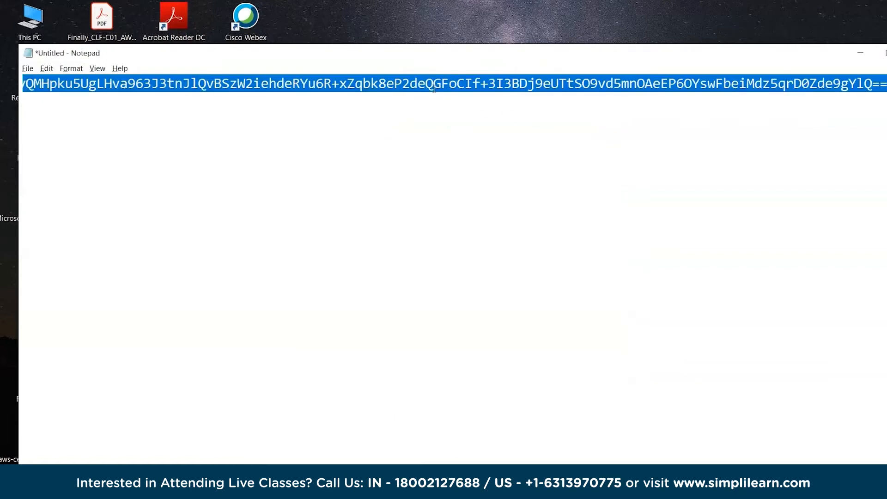
{"action": "left_click", "coordinate": [860, 52]}
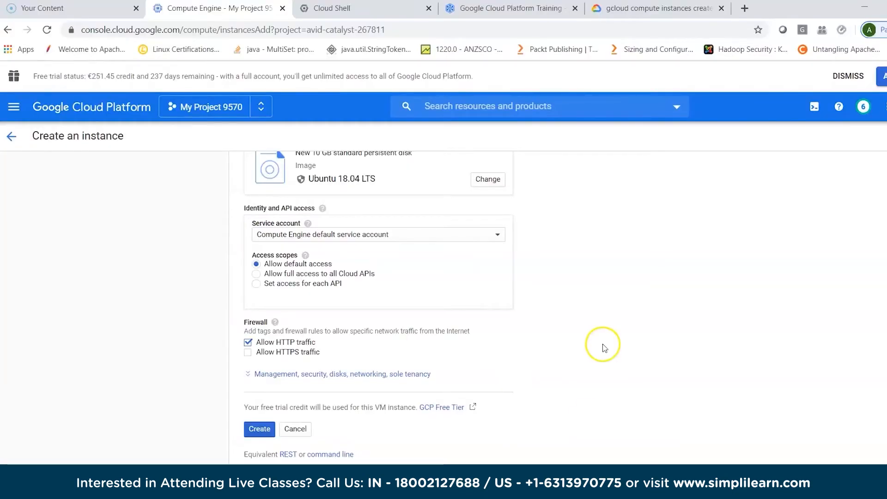
{"action": "left_click", "coordinate": [316, 376]}
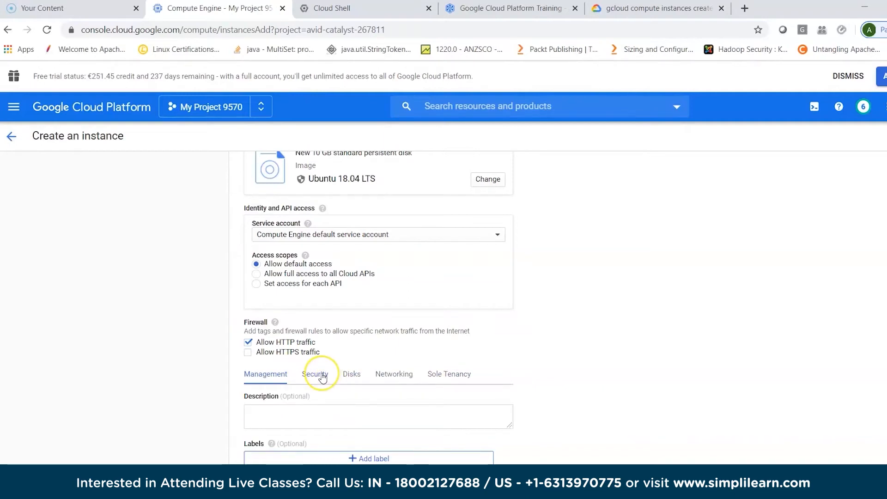
{"action": "left_click", "coordinate": [315, 374]}
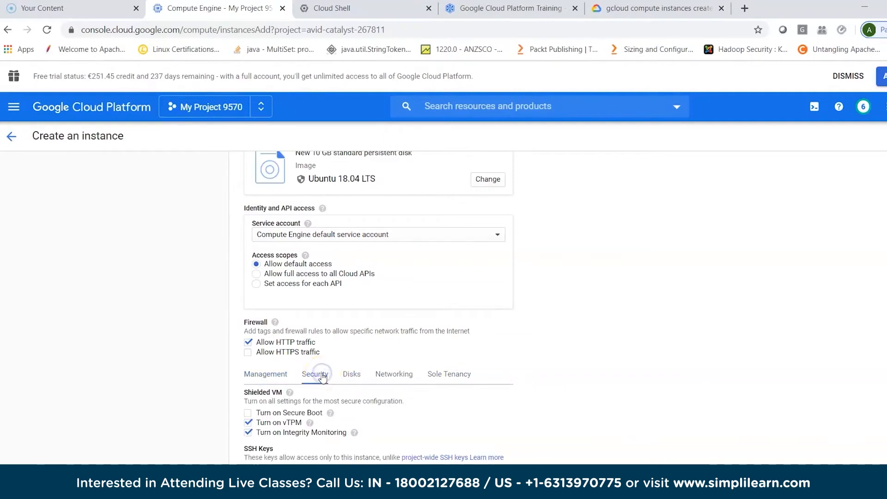
{"action": "scroll", "coordinate": [626, 383], "scroll_direction": "down", "scroll_amount": 2}
{"action": "scroll", "coordinate": [626, 382], "scroll_direction": "down", "scroll_amount": 2}
{"action": "left_click", "coordinate": [422, 359]}
{"action": "key", "text": "ctrl+v"}
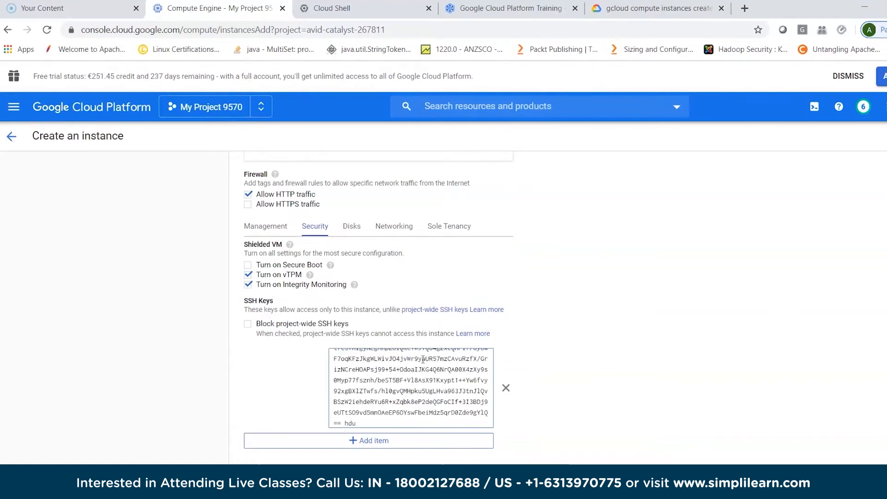
{"action": "left_click", "coordinate": [237, 398]}
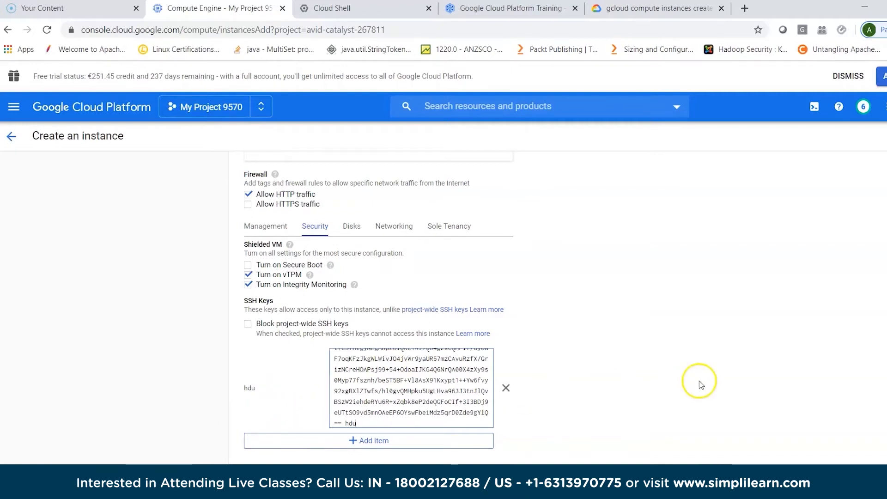
- Create the VM instance with the configured settings
{"action": "scroll", "coordinate": [699, 381], "scroll_direction": "down", "scroll_amount": 2}
{"action": "scroll", "coordinate": [699, 381], "scroll_direction": "down", "scroll_amount": 1}
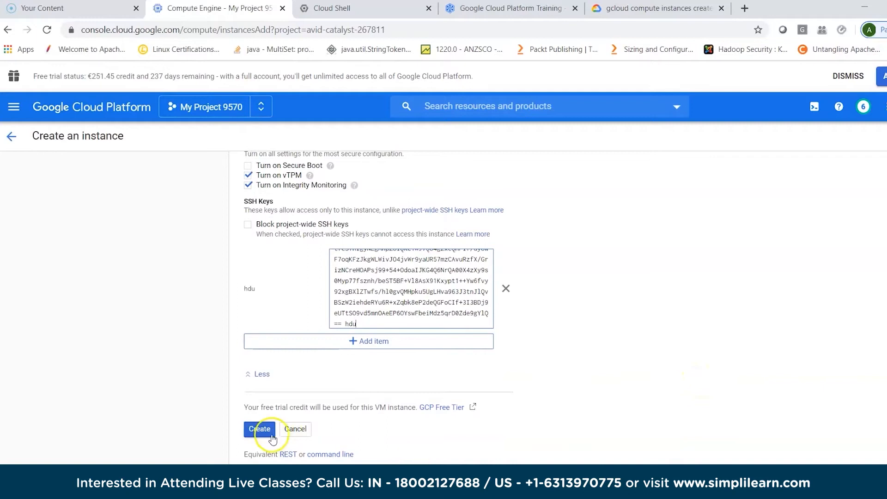
{"action": "left_click", "coordinate": [260, 429]}
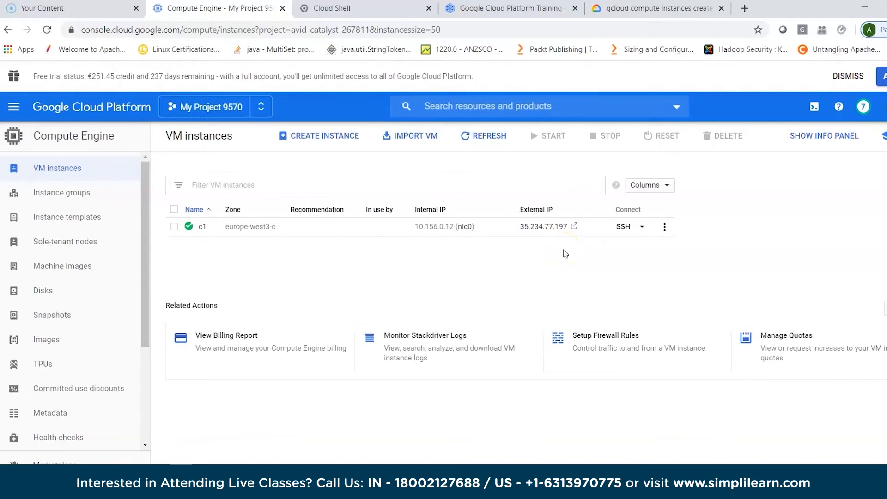
- Open an SSH session to instance c1 in a browser window and list the home and root directories with ls and ls /
{"action": "left_click", "coordinate": [643, 228]}
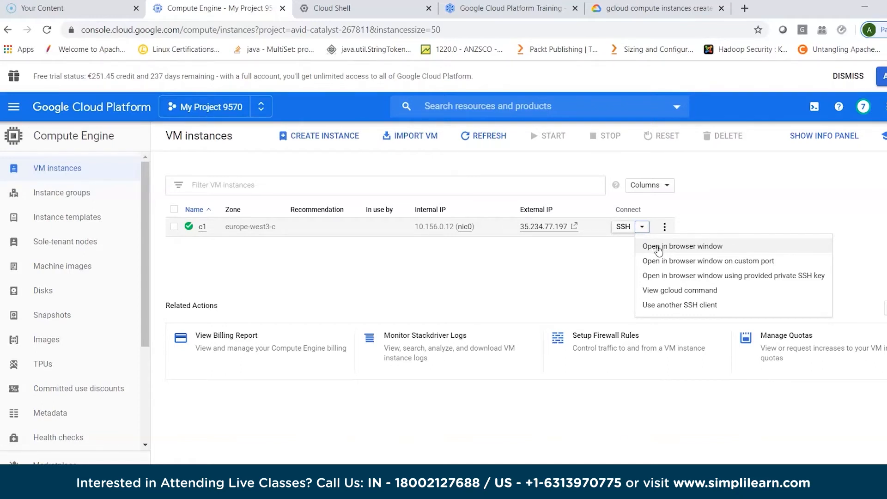
{"action": "left_click", "coordinate": [658, 248]}
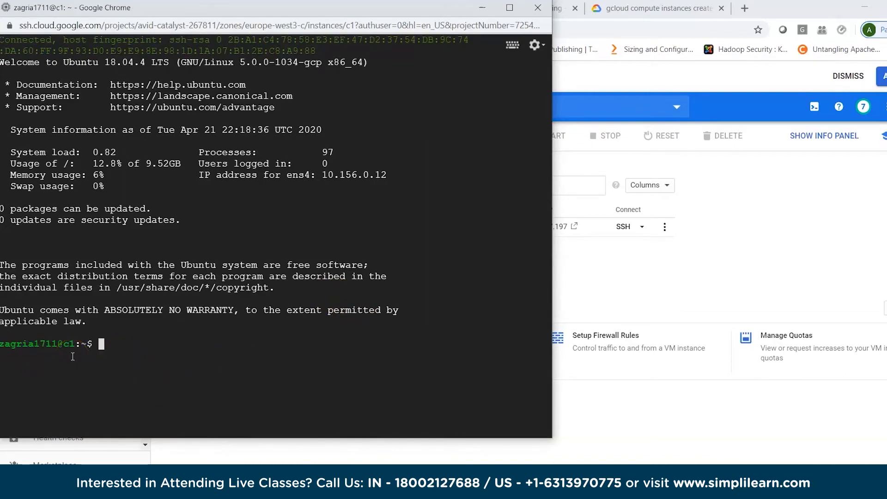
{"action": "left_click", "coordinate": [101, 344]}
{"action": "type", "text": "ls"}
{"action": "key", "text": "Return"}
{"action": "type", "text": "ls /"}
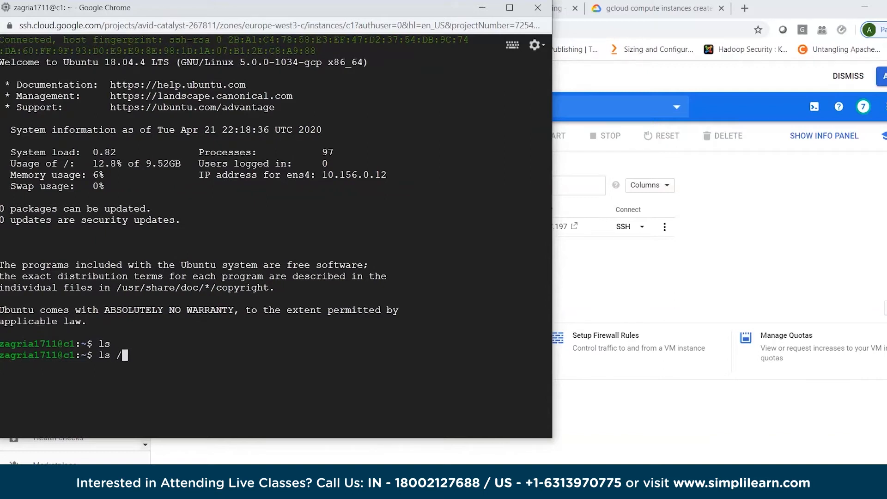
{"action": "key", "text": "Return"}
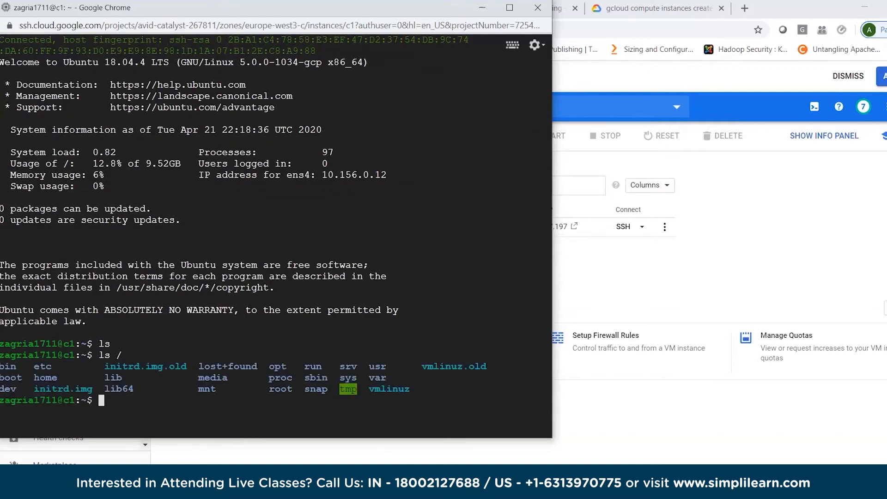
- Switch to the root user with sudo su and change to its home directory with cd
{"action": "type", "text": "sudo su"}
{"action": "key", "text": "Return"}
{"action": "type", "text": "cd"}
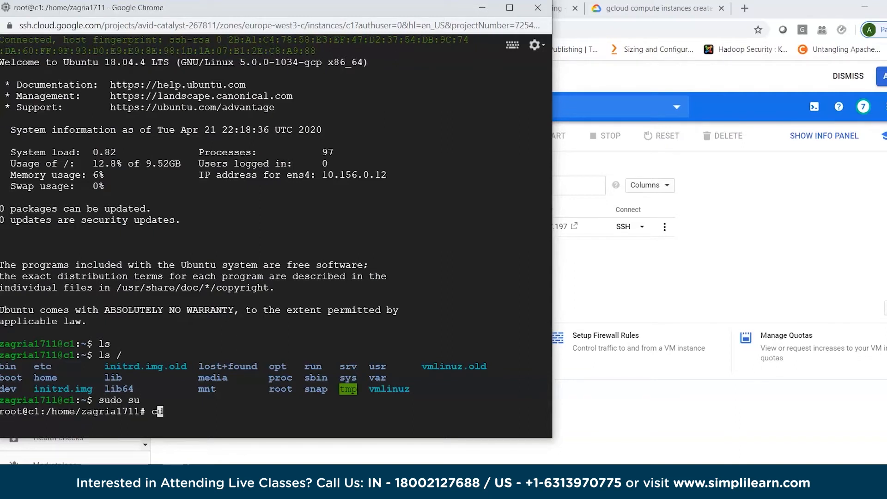
{"action": "key", "text": "Return"}
- Install the vim and wget packages on the instance with apt-get install
{"action": "type", "text": "apt-g"}
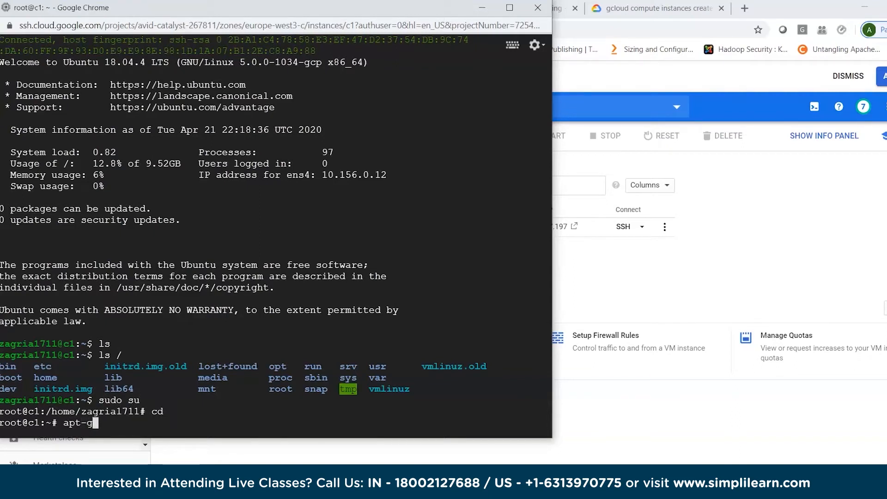
{"action": "type", "text": "et install vim"}
{"action": "key", "text": "Return"}
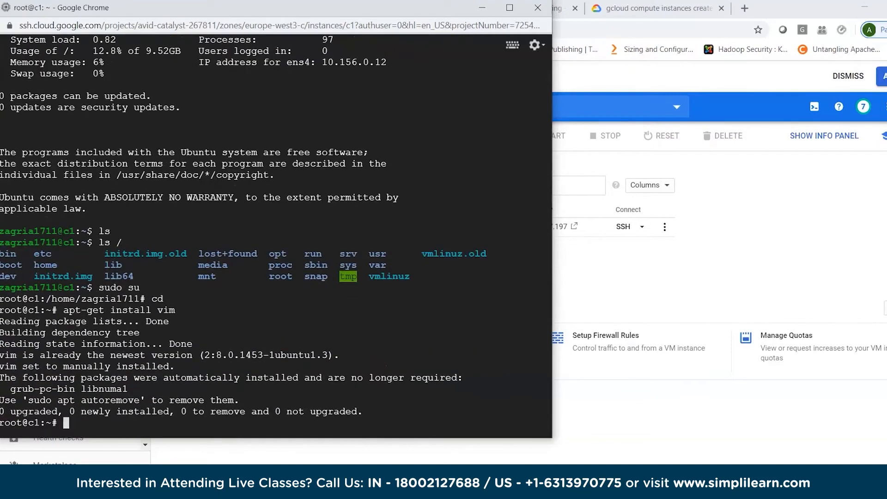
{"action": "key", "text": "Up"}
{"action": "type", "text": "wget"}
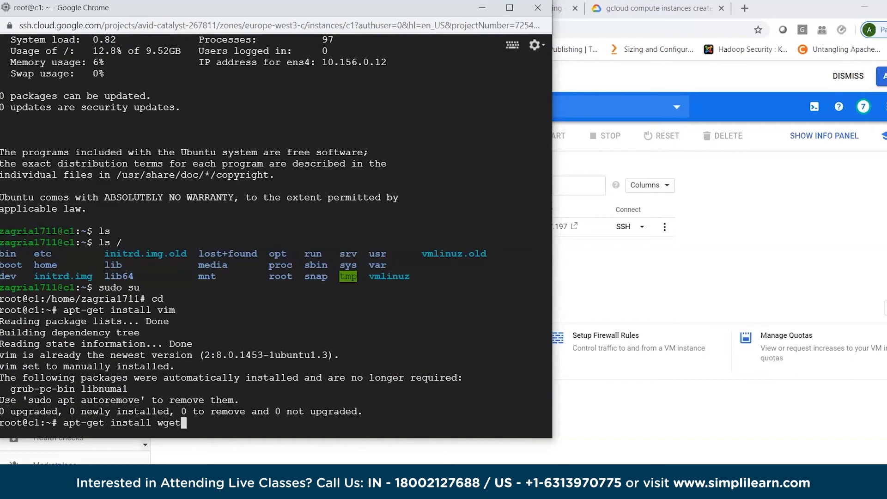
{"action": "key", "text": "Return"}
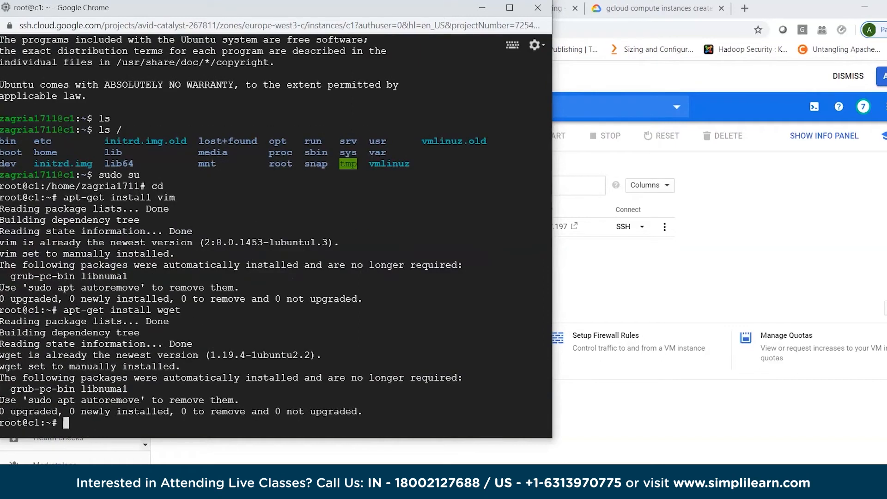
- Try to install the openssh package with apt-get install
{"action": "key", "text": "Up"}
{"action": "key", "text": "BackSpace"}
{"action": "key", "text": "BackSpace"}
{"action": "key", "text": "BackSpace"}
{"action": "key", "text": "BackSpace"}
{"action": "type", "text": "openssh"}
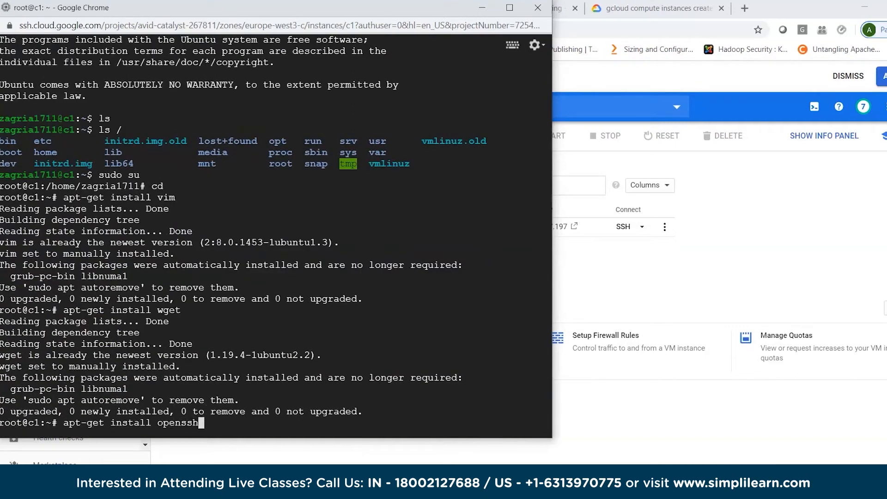
{"action": "key", "text": "Return"}
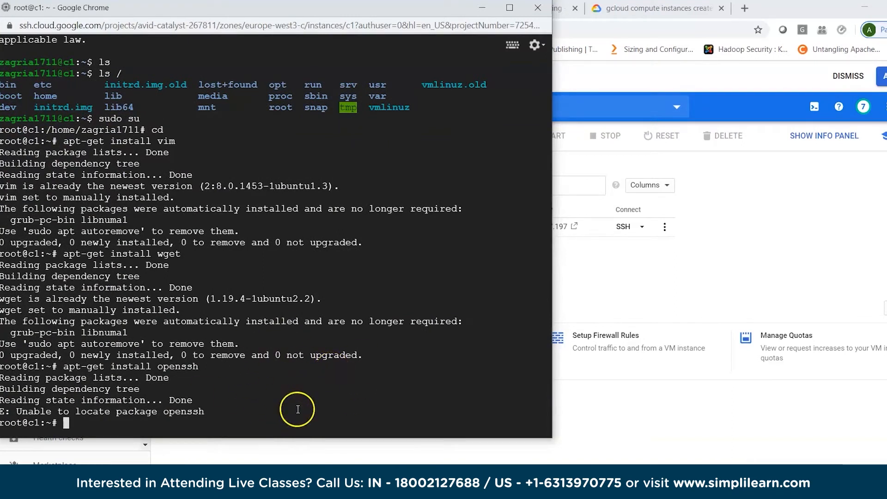
- List the instance's disk usage with df -h and close the browser SSH session
{"action": "type", "text": "d"}
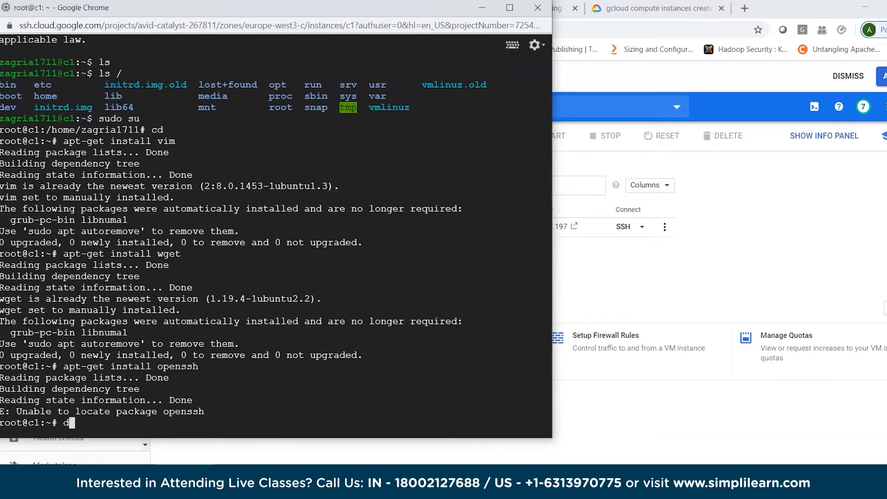
{"action": "type", "text": "f -h"}
{"action": "key", "text": "Return"}
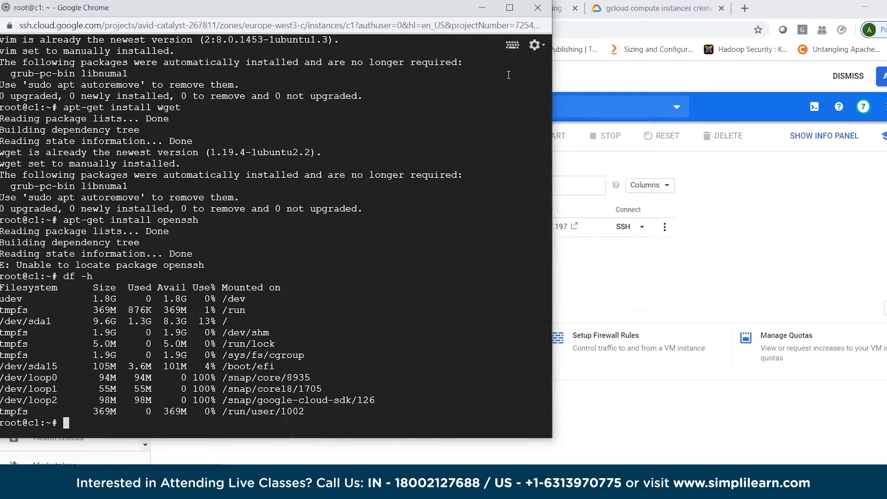
{"action": "left_click", "coordinate": [537, 8]}
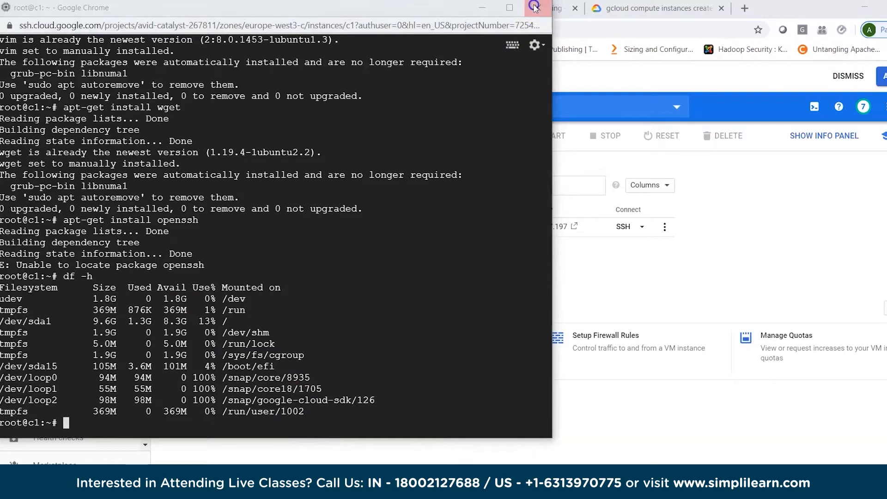
{"action": "left_click", "coordinate": [340, 97]}
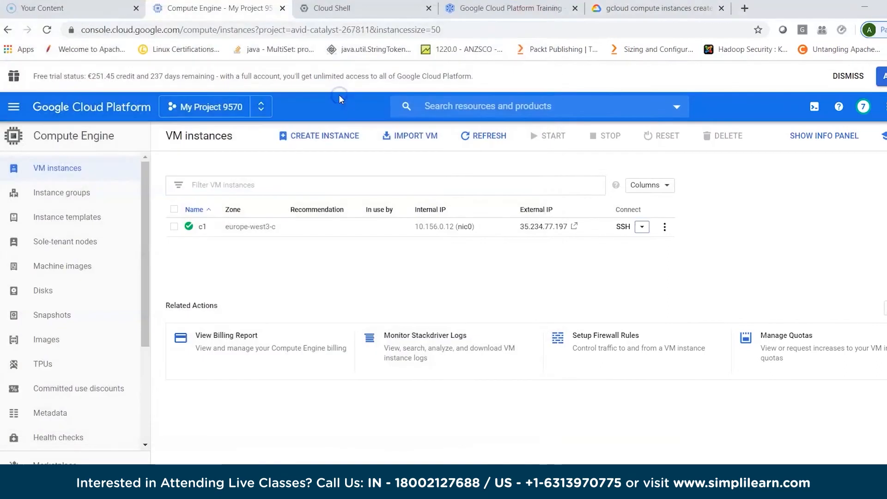
- Copy the external IP address of instance c1 to the clipboard
{"action": "left_click", "coordinate": [569, 228]}
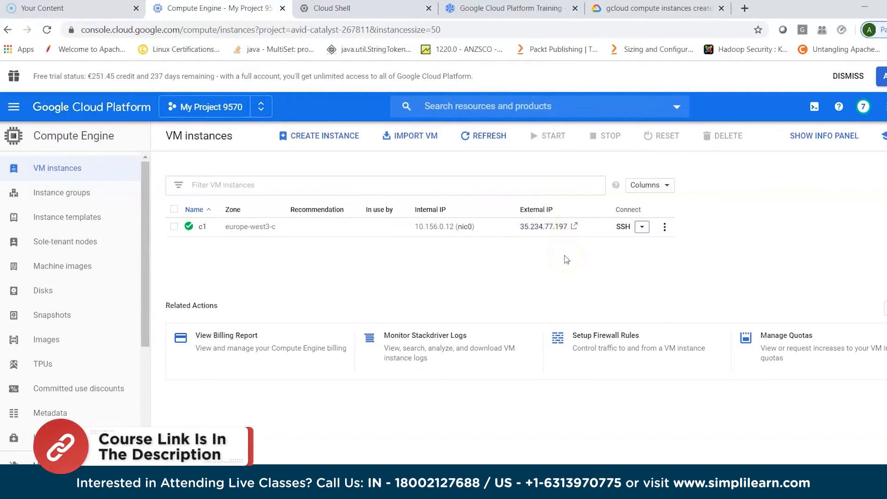
{"action": "mouse_move", "coordinate": [586, 227]}
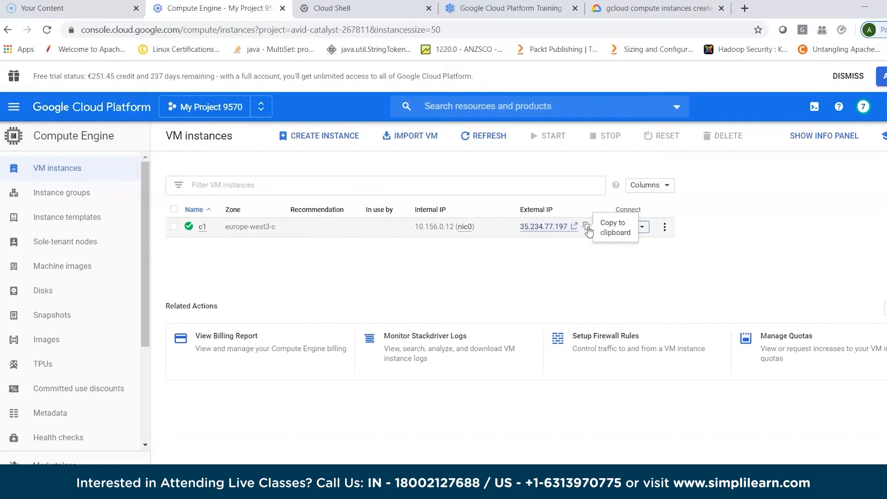
{"action": "left_click", "coordinate": [586, 227]}
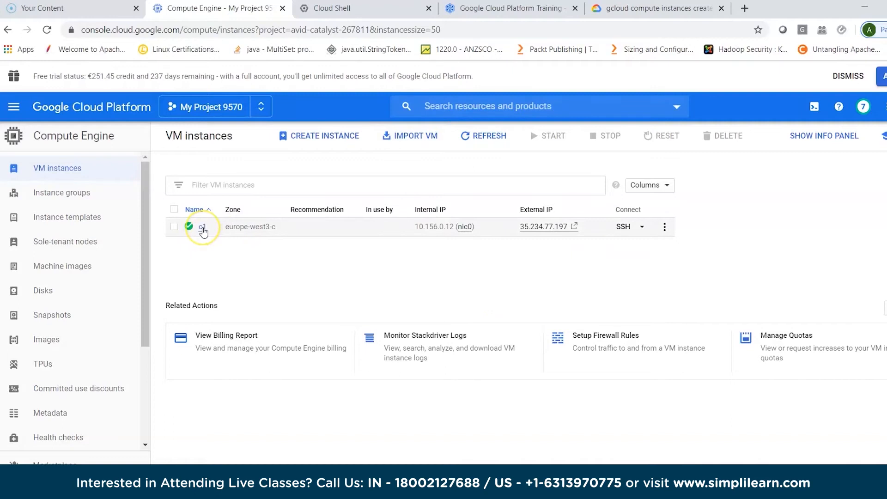
- Open the details of instance c1 and examine its configuration, including network interfaces, availability policies and SSH keys
{"action": "left_click", "coordinate": [202, 230]}
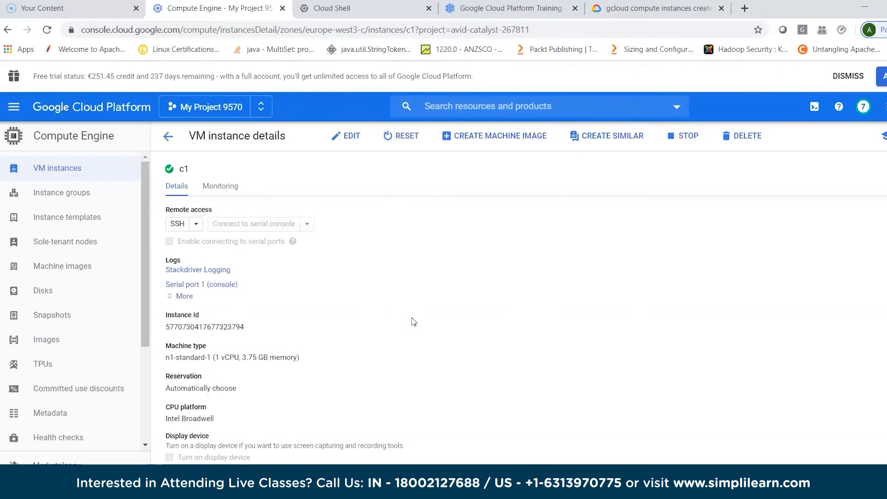
{"action": "scroll", "coordinate": [412, 318], "scroll_direction": "down", "scroll_amount": 1}
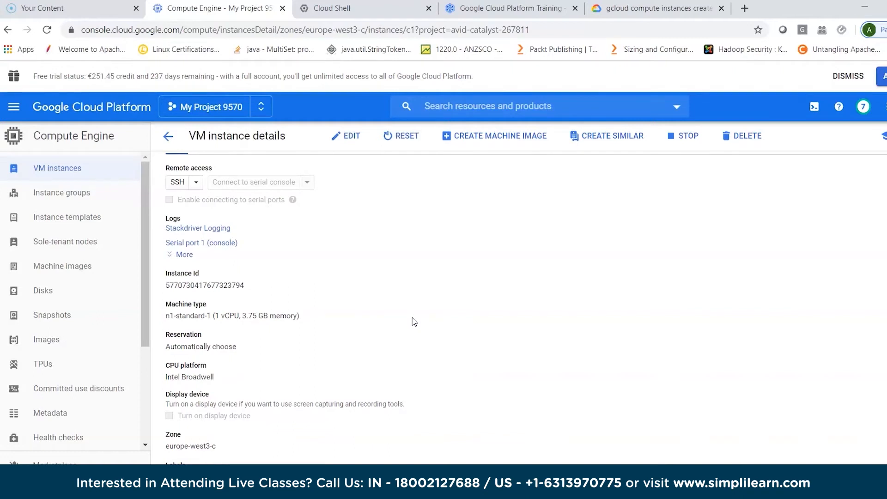
{"action": "scroll", "coordinate": [412, 317], "scroll_direction": "down", "scroll_amount": 1}
{"action": "scroll", "coordinate": [412, 317], "scroll_direction": "down", "scroll_amount": 3}
{"action": "scroll", "coordinate": [412, 318], "scroll_direction": "down", "scroll_amount": 5}
{"action": "scroll", "coordinate": [412, 315], "scroll_direction": "down", "scroll_amount": 5}
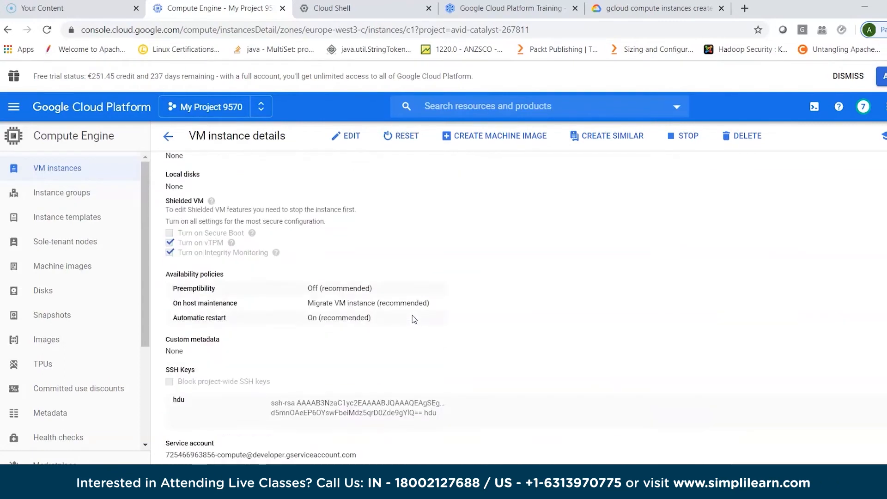
{"action": "scroll", "coordinate": [412, 315], "scroll_direction": "down", "scroll_amount": 1}
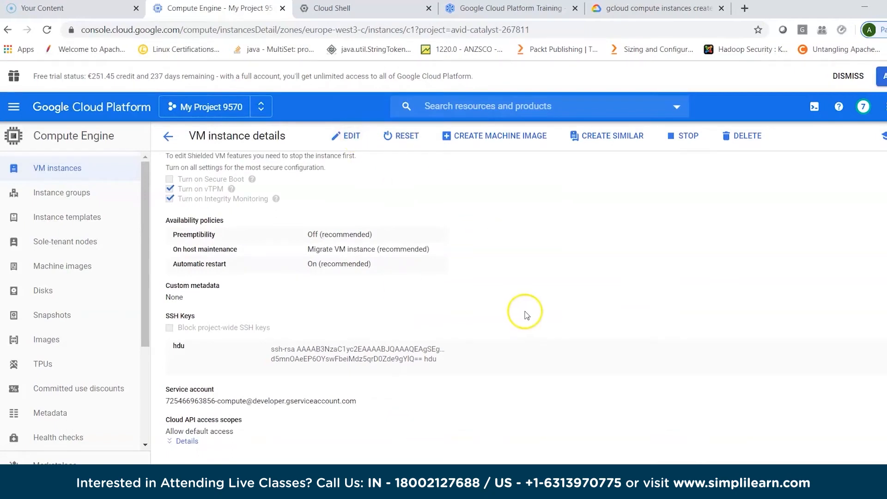
{"action": "scroll", "coordinate": [525, 313], "scroll_direction": "up", "scroll_amount": 1}
{"action": "scroll", "coordinate": [525, 313], "scroll_direction": "down", "scroll_amount": 1}
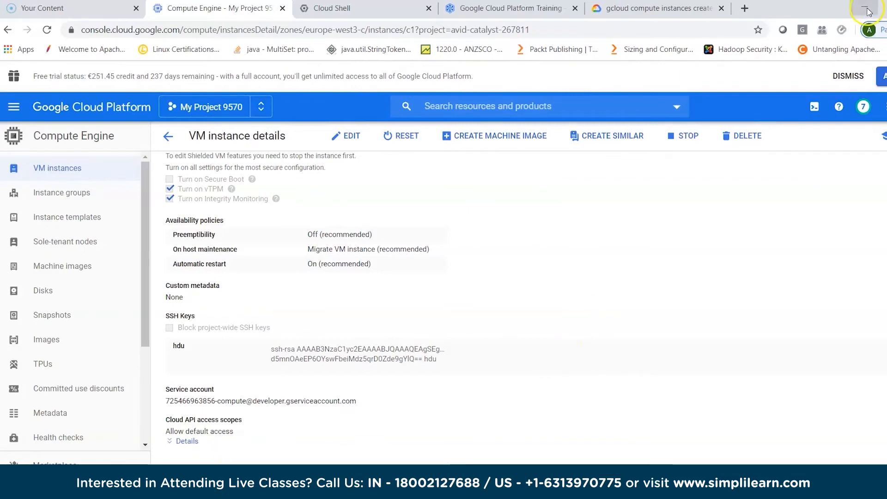
{"action": "scroll", "coordinate": [651, 367], "scroll_direction": "up", "scroll_amount": 4}
{"action": "scroll", "coordinate": [649, 364], "scroll_direction": "up", "scroll_amount": 7}
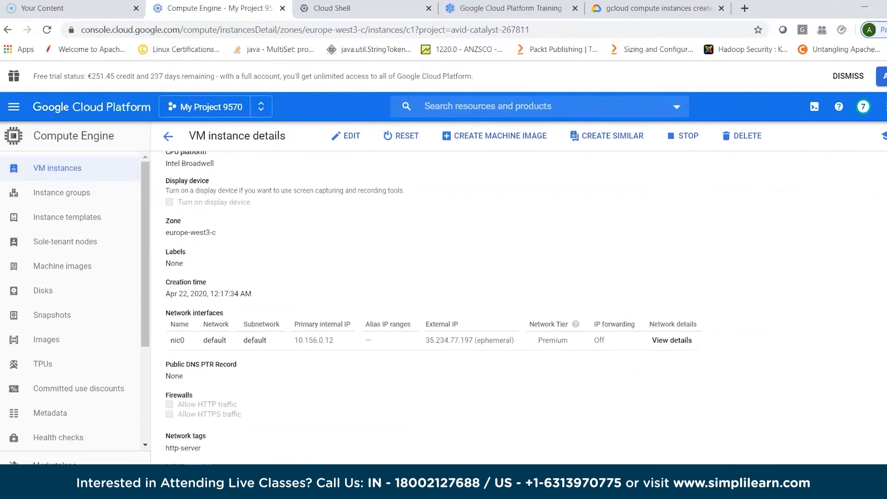
{"action": "left_click", "coordinate": [864, 8]}
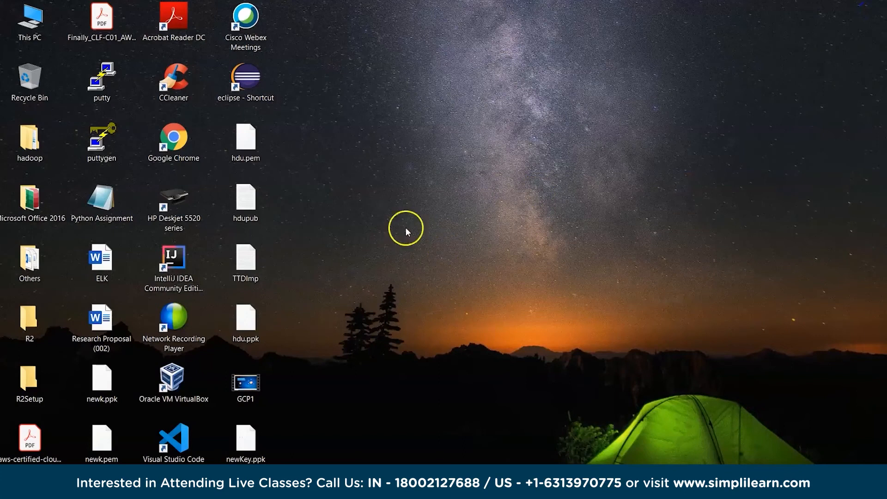
{"action": "double_click", "coordinate": [104, 81]}
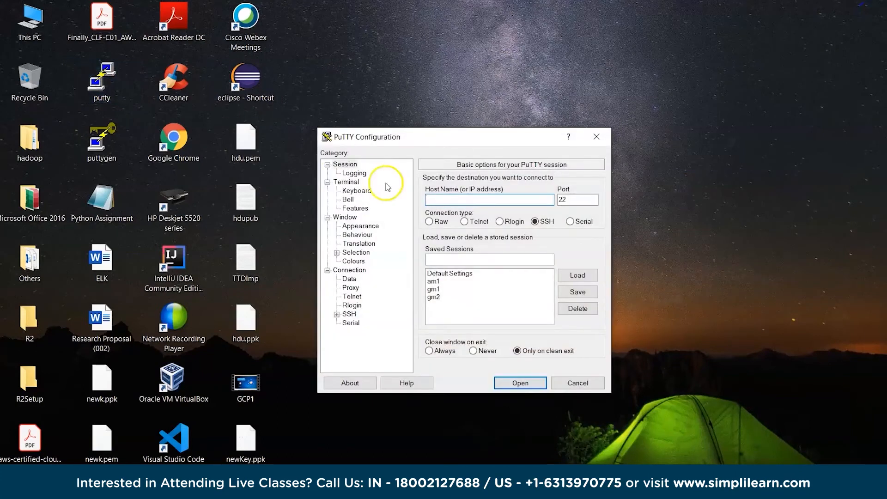
{"action": "left_click", "coordinate": [448, 198]}
{"action": "type", "text": "ubuntu@35.234.77.197"}
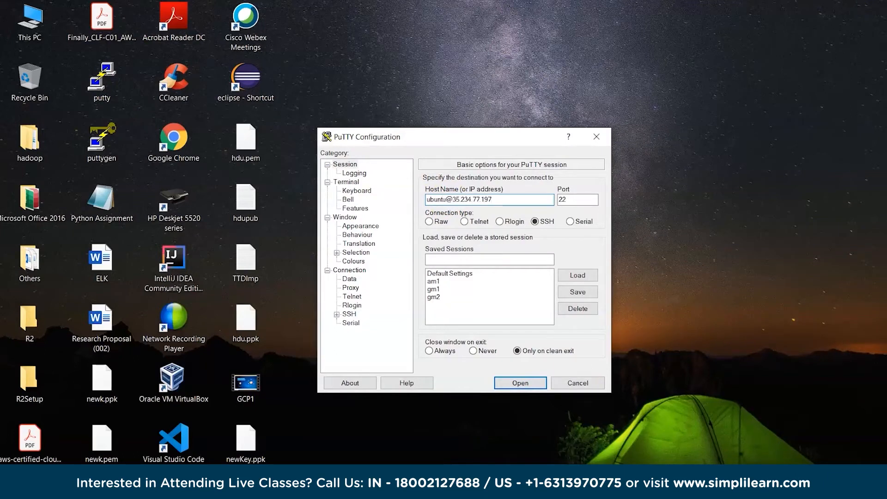
- Choose newKey.ppk from the Desktop as the private key file for the session's SSH authentication
{"action": "left_click", "coordinate": [337, 314]}
{"action": "left_click", "coordinate": [350, 288]}
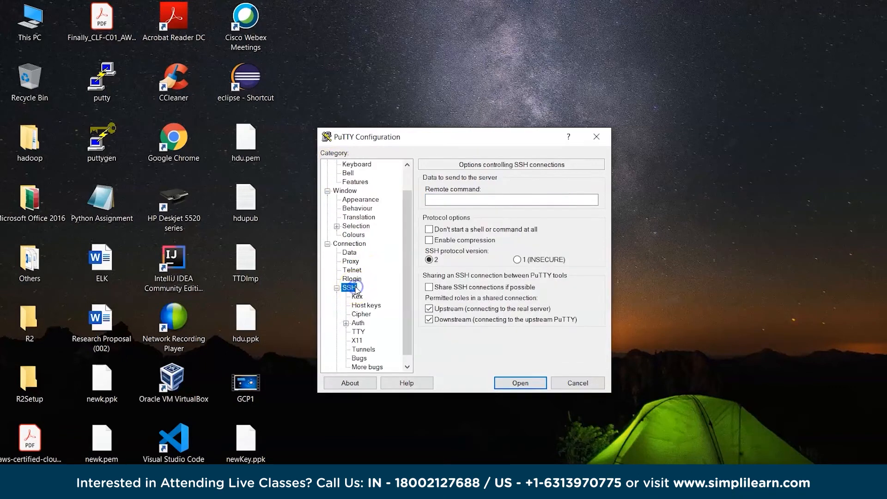
{"action": "left_click", "coordinate": [358, 323]}
{"action": "left_click", "coordinate": [571, 303]}
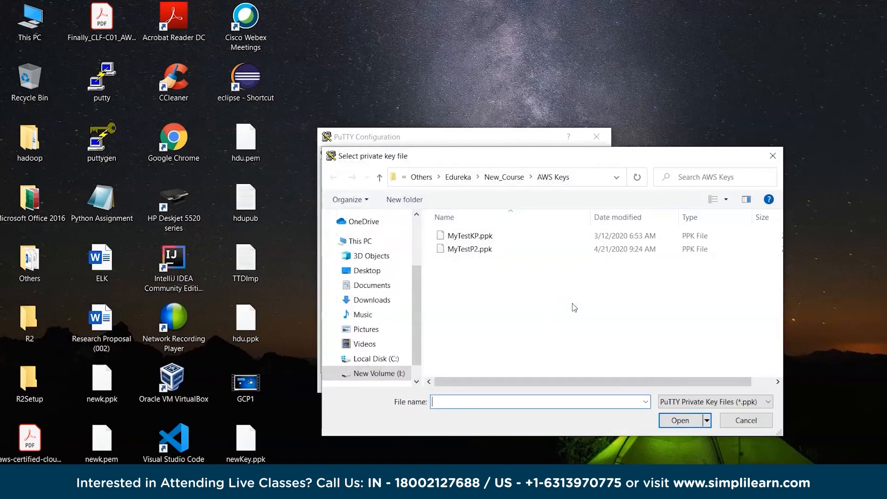
{"action": "left_click", "coordinate": [372, 271]}
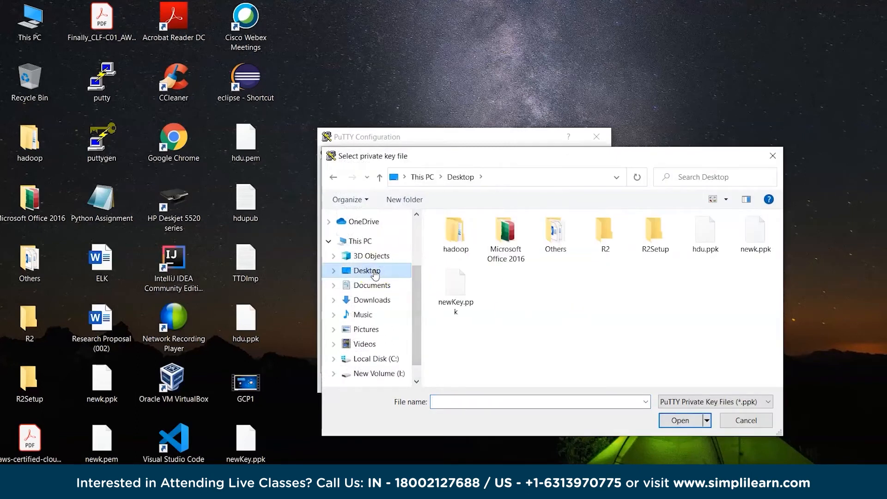
{"action": "left_click", "coordinate": [457, 297]}
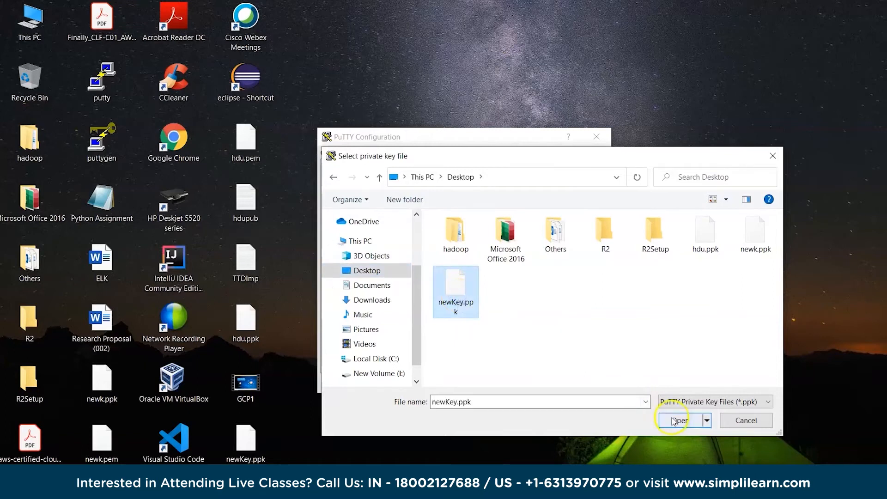
{"action": "left_click", "coordinate": [677, 420]}
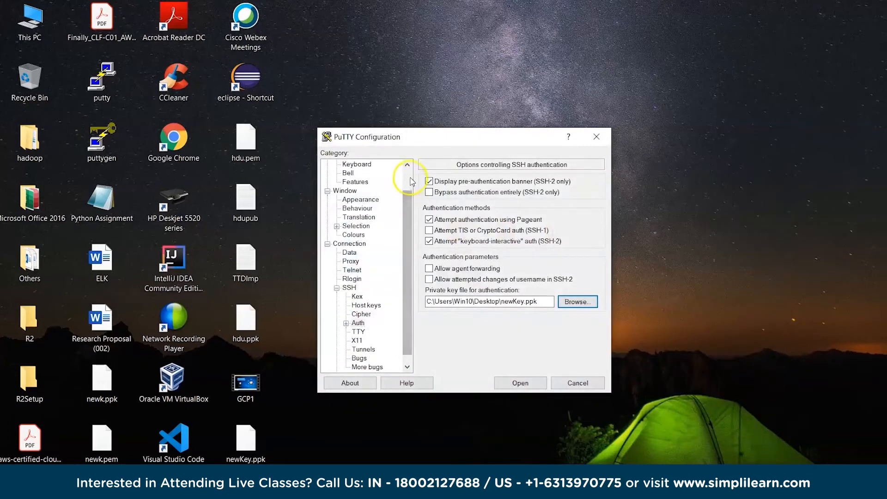
- Save the PuTTY connection settings as a session named myinst1
{"action": "scroll", "coordinate": [405, 174], "scroll_direction": "up", "scroll_amount": 3}
{"action": "left_click", "coordinate": [344, 165]}
{"action": "left_click", "coordinate": [441, 259]}
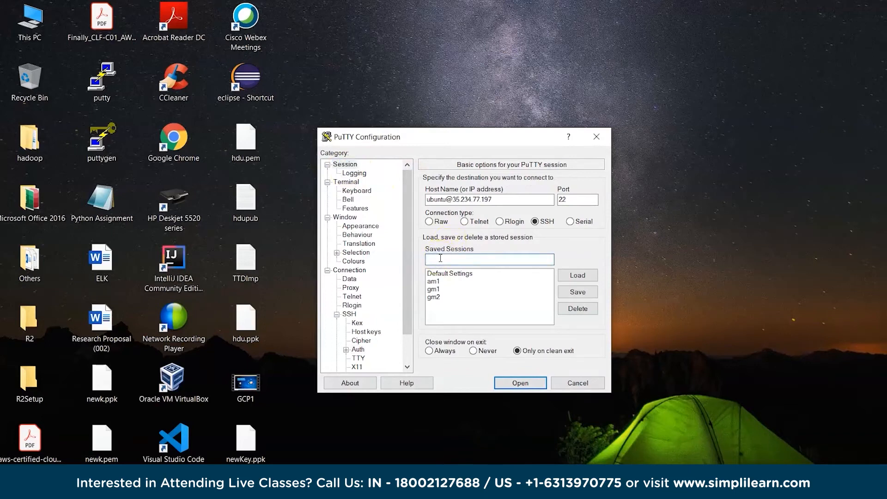
{"action": "type", "text": "myinst1"}
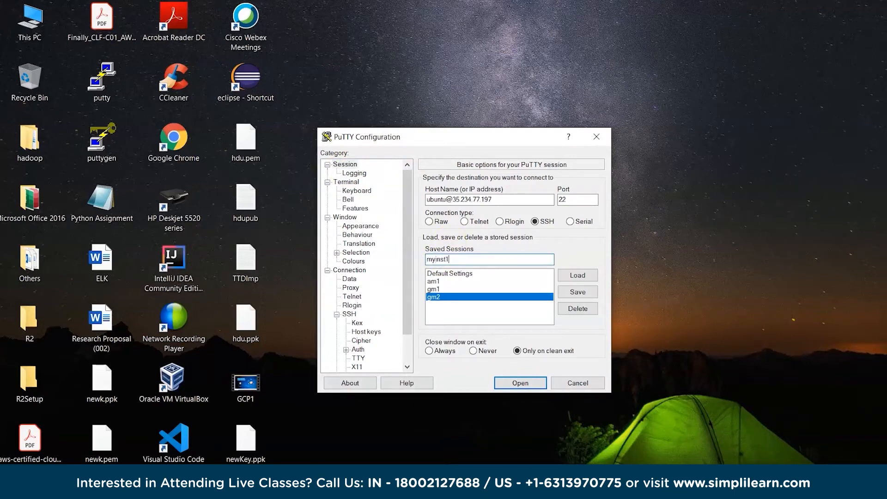
{"action": "left_click", "coordinate": [573, 291]}
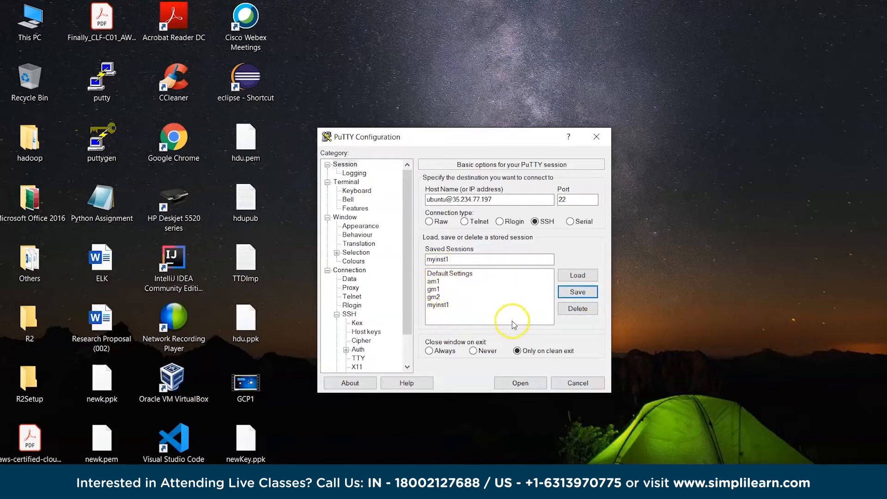
- Try to connect to the instance with the myinst1 session, trusting the server's host key, and dismiss the resulting dialog
{"action": "left_click", "coordinate": [533, 382]}
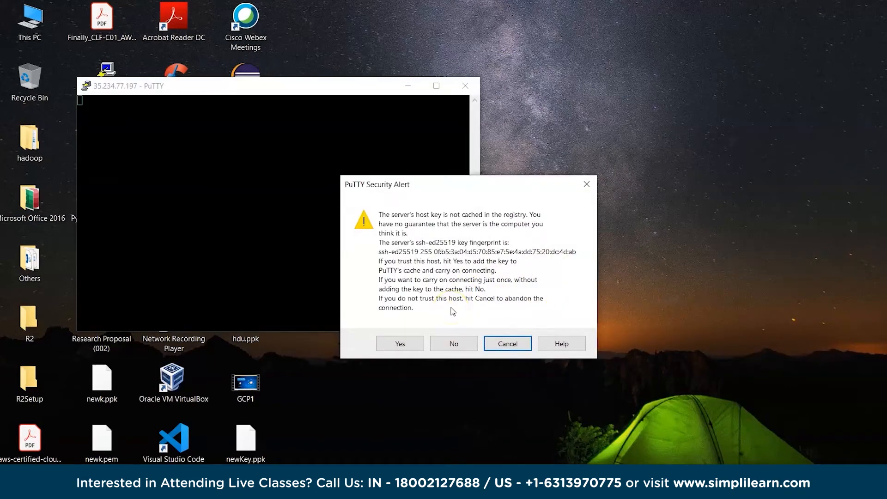
{"action": "left_click", "coordinate": [401, 343]}
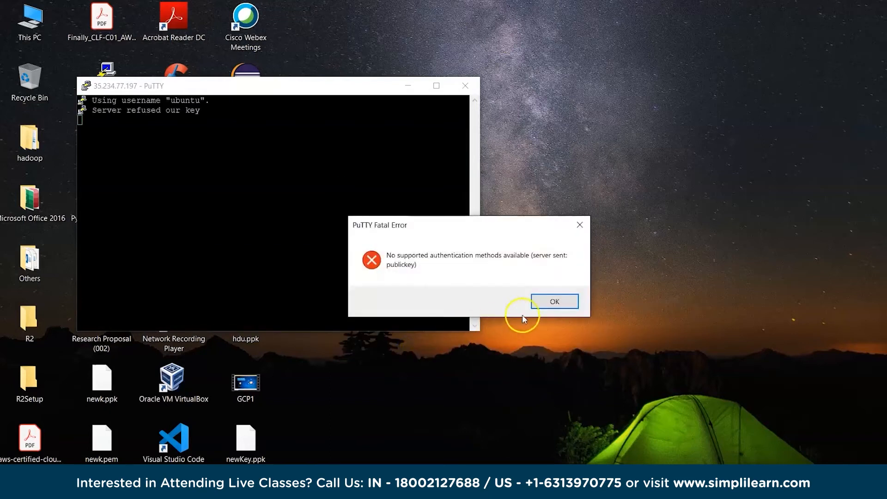
{"action": "left_click", "coordinate": [553, 302]}
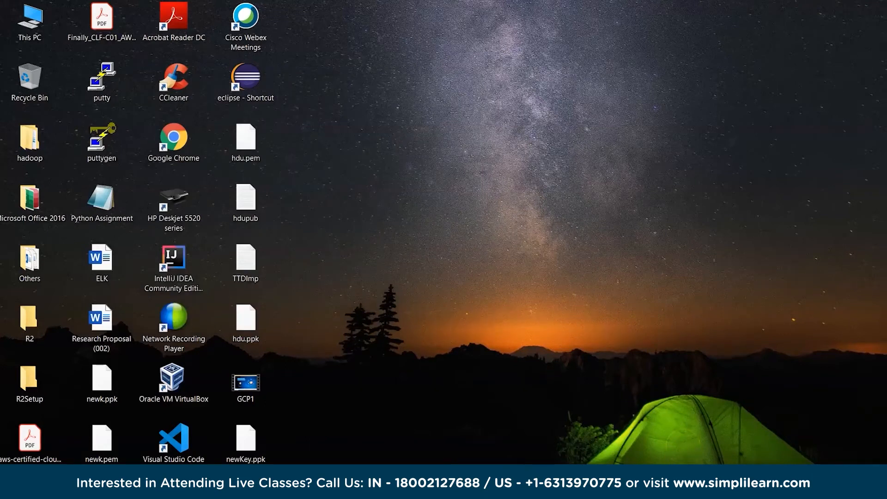
{"action": "mouse_move", "coordinate": [669, 489]}
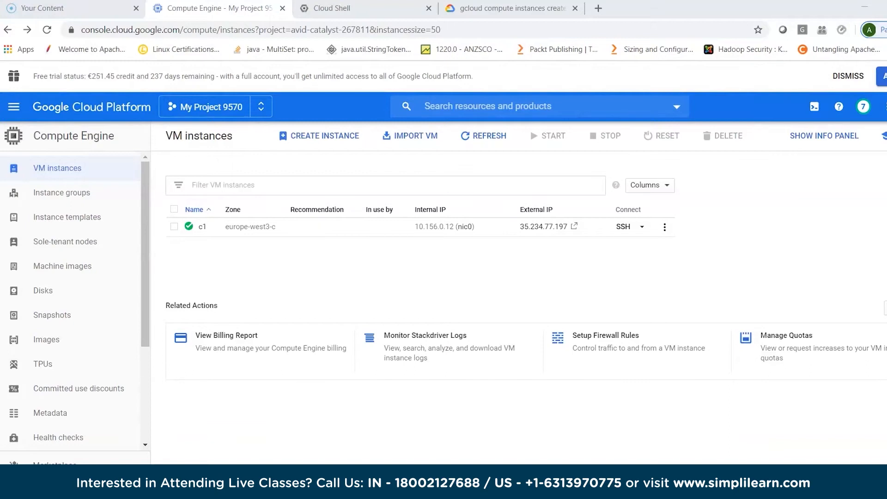
- Minimize the browser, launch PuTTY from the desktop and load the saved session myinst1
{"action": "left_click", "coordinate": [862, 9]}
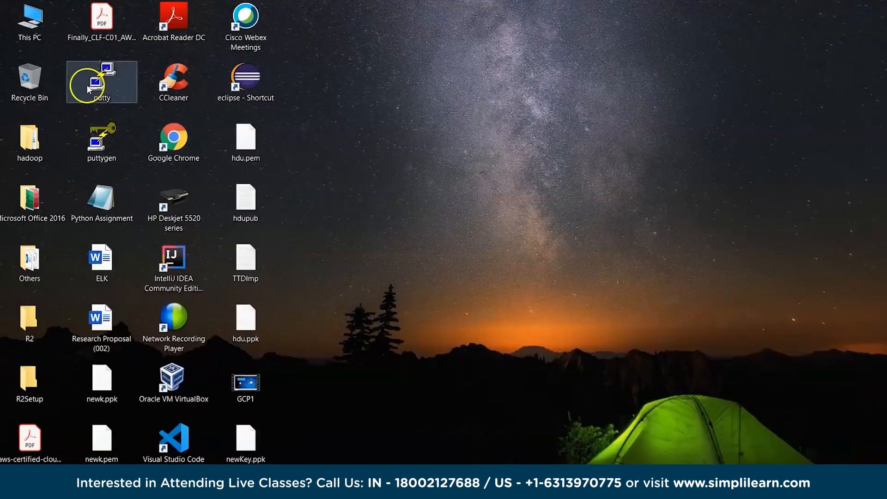
{"action": "double_click", "coordinate": [104, 90]}
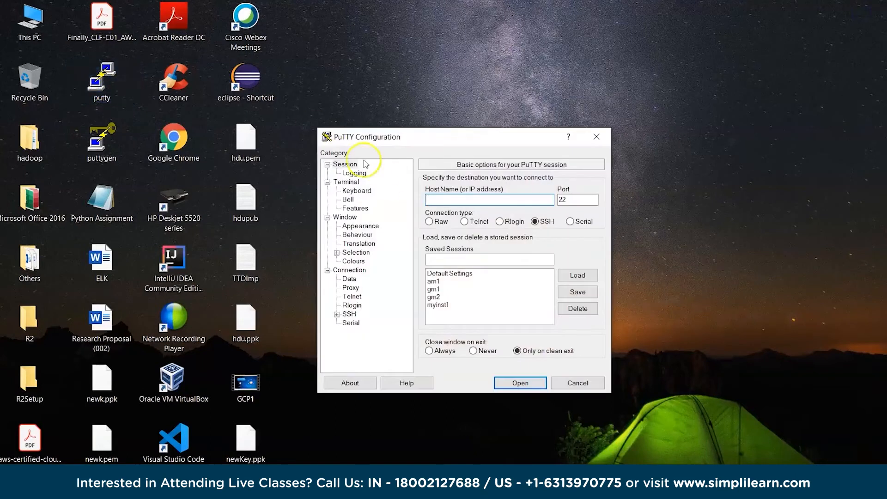
{"action": "left_click", "coordinate": [439, 305]}
{"action": "left_click", "coordinate": [578, 275]}
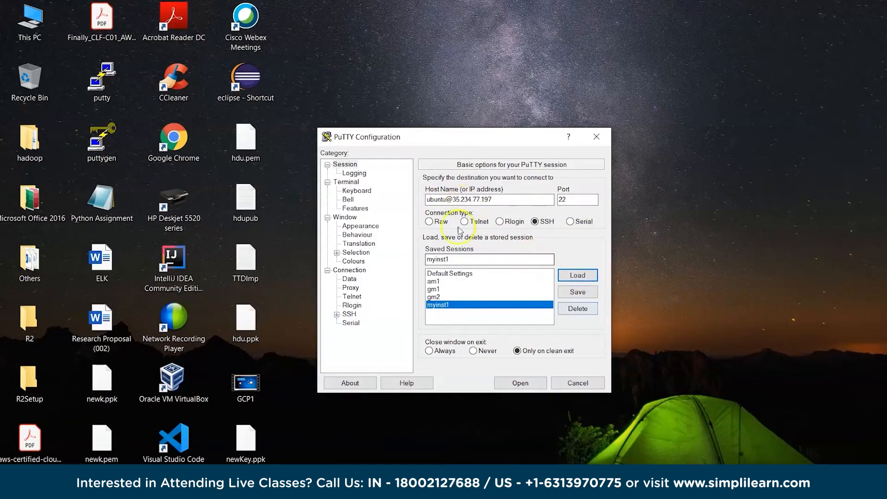
{"action": "left_click", "coordinate": [448, 200]}
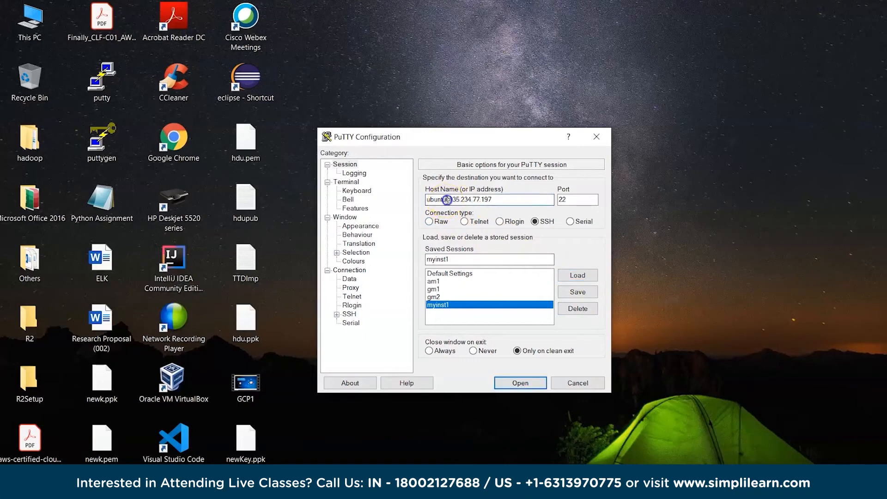
{"action": "key", "text": "BackSpace"}
{"action": "key", "text": "BackSpace"}
{"action": "key", "text": "BackSpace"}
{"action": "key", "text": "BackSpace"}
{"action": "type", "text": "hd"}
{"action": "left_click", "coordinate": [586, 297]}
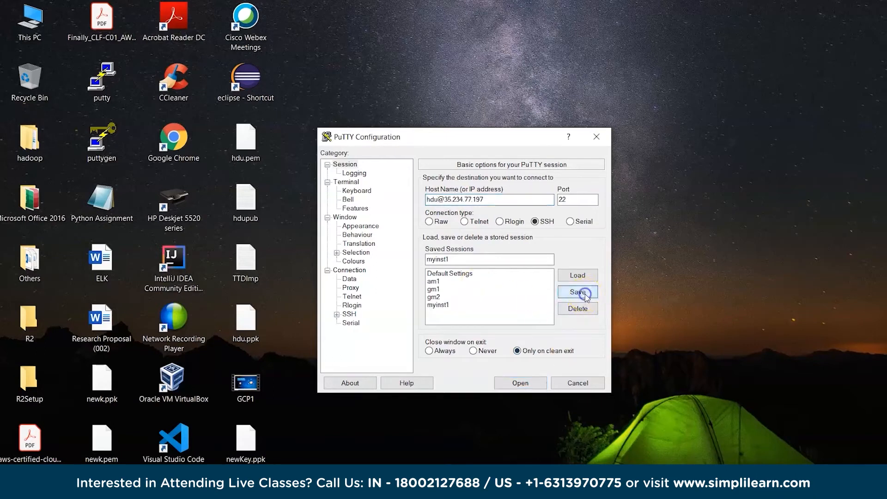
- Connect to the instance with the myinst1 session, enter the SSH key passphrase and enlarge the terminal window
{"action": "left_click", "coordinate": [539, 384]}
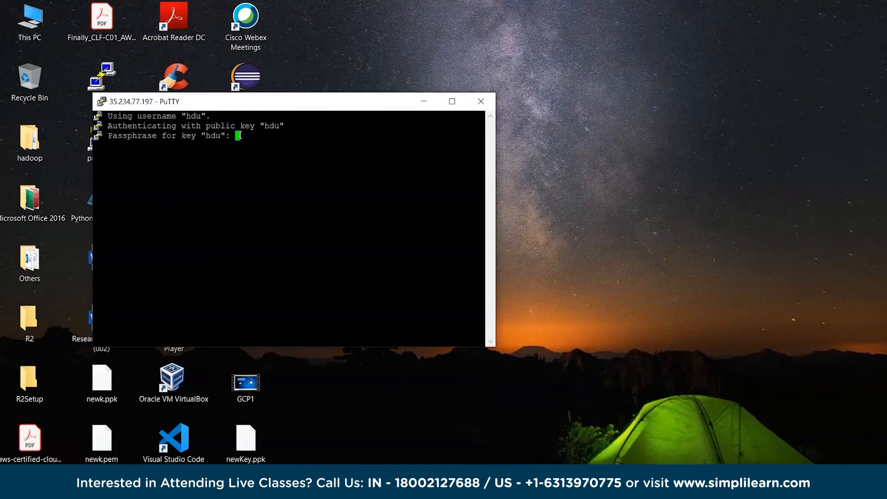
{"action": "key", "text": "Return"}
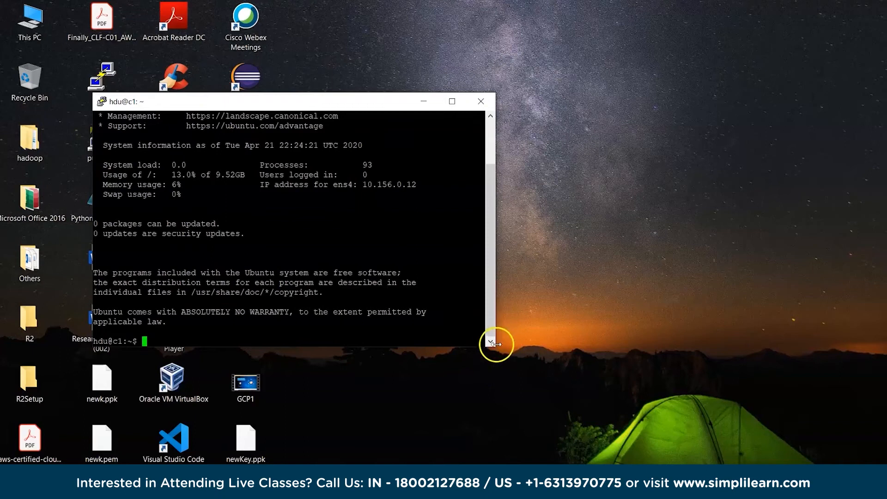
{"action": "left_click_drag", "start_coordinate": [496, 350], "coordinate": [838, 405]}
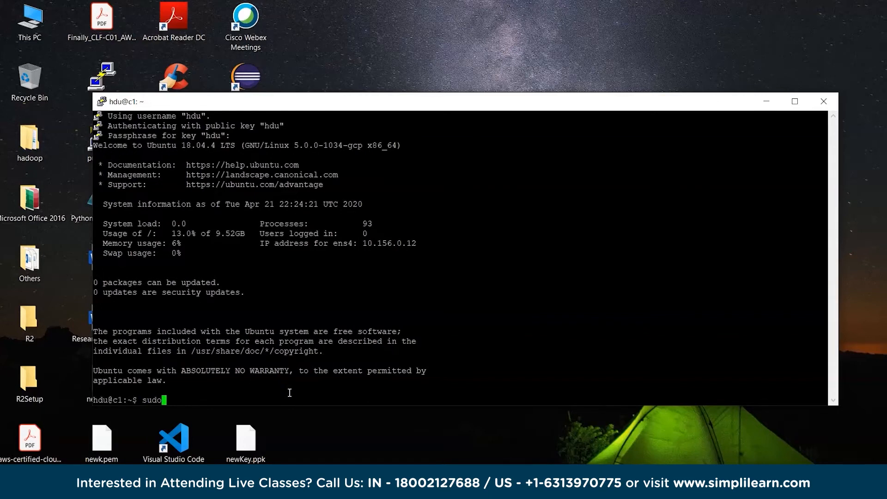
- Switch to the root user with sudo su and go to its home directory with cd
{"action": "key", "text": "Return"}
{"action": "type", "text": "cd"}
{"action": "key", "text": "Return"}
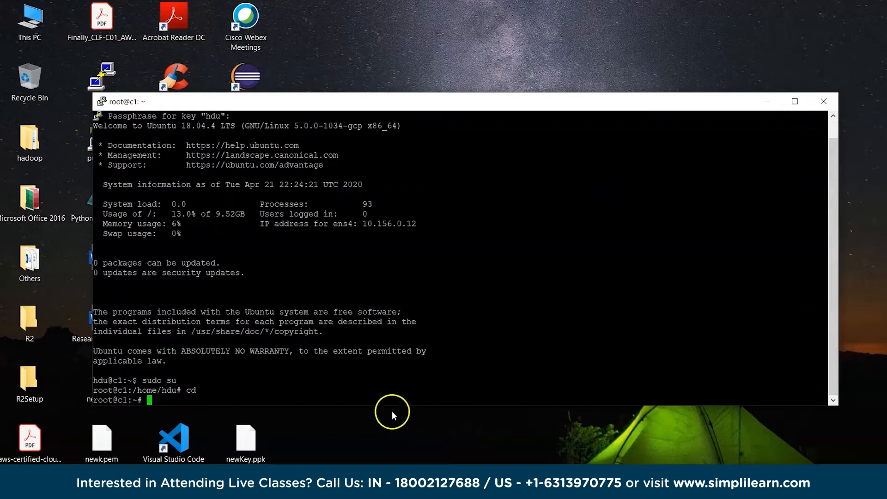
- Check the instance's disk usage with df -h, then close the PuTTY session and confirm the exit
{"action": "type", "text": "df -h"}
{"action": "key", "text": "Return"}
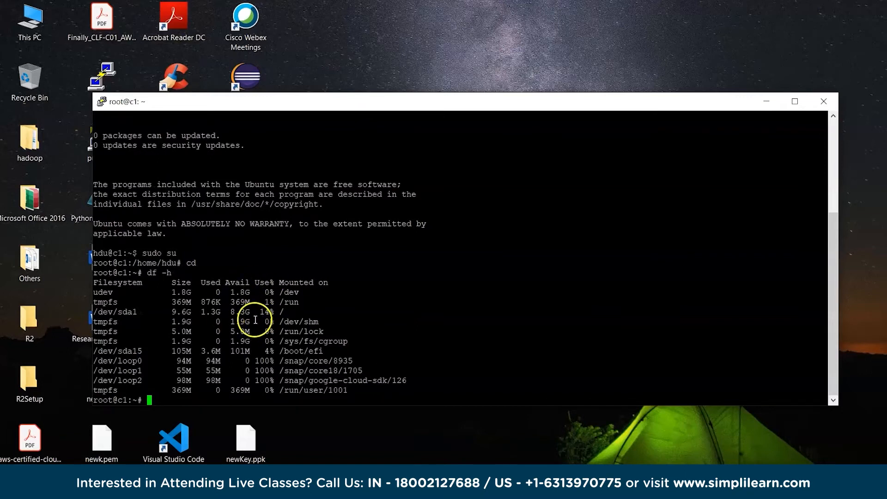
{"action": "left_click_drag", "start_coordinate": [225, 312], "coordinate": [236, 292]}
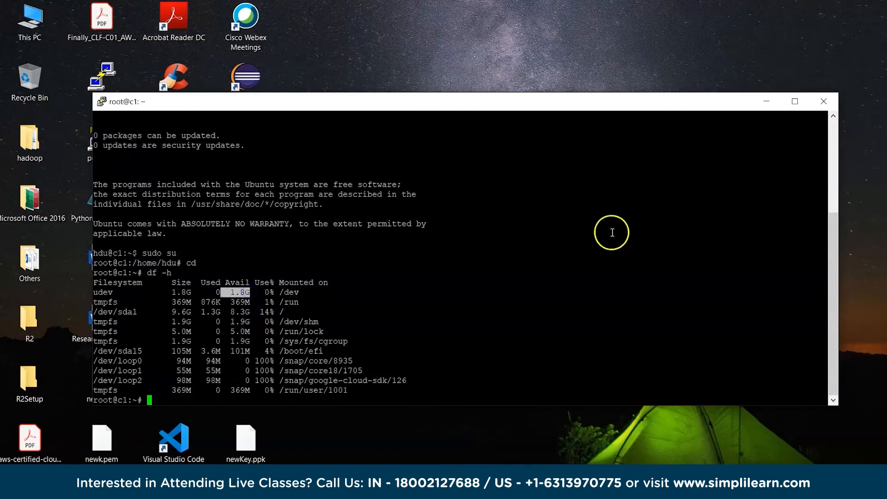
{"action": "left_click", "coordinate": [824, 102]}
{"action": "left_click", "coordinate": [475, 301]}
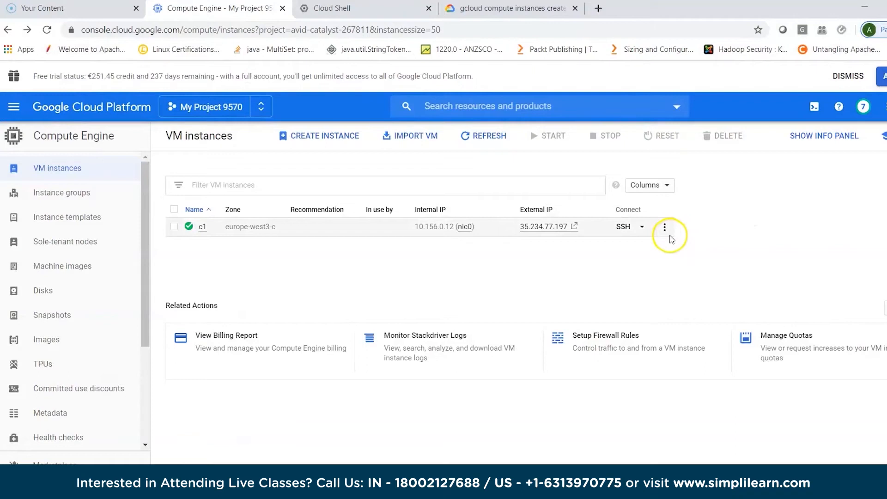
- View the network details of instance c1 and examine its firewall rules and network analysis
{"action": "left_click", "coordinate": [664, 227]}
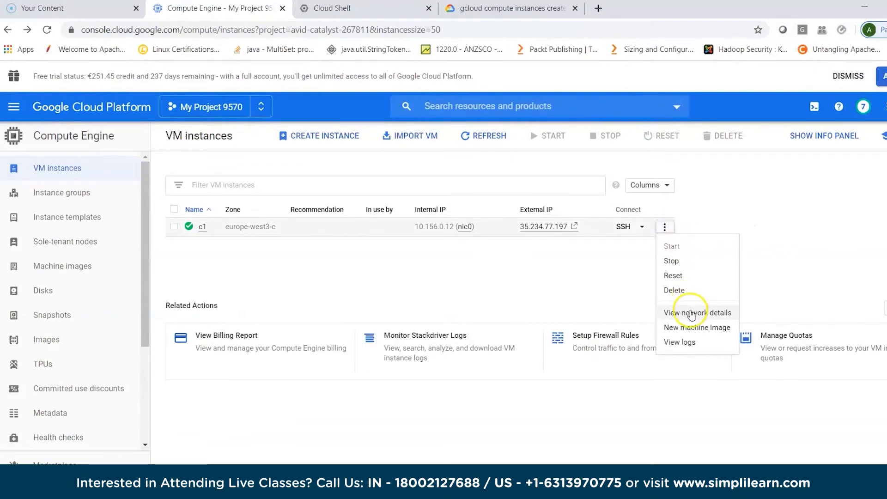
{"action": "left_click", "coordinate": [691, 317]}
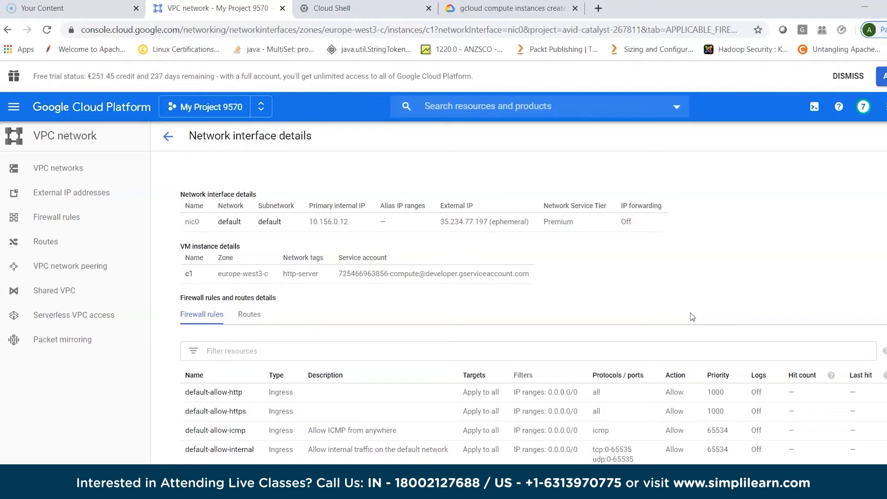
{"action": "scroll", "coordinate": [692, 317], "scroll_direction": "down", "scroll_amount": 3}
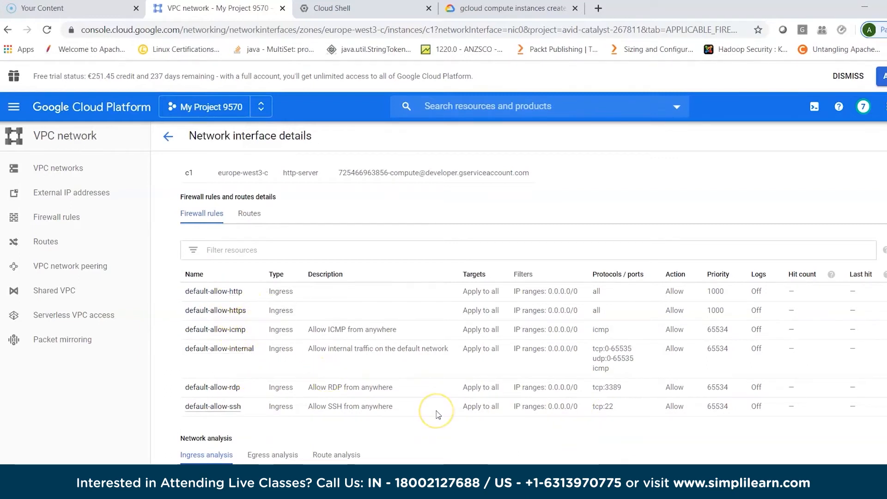
{"action": "scroll", "coordinate": [434, 413], "scroll_direction": "down", "scroll_amount": 1}
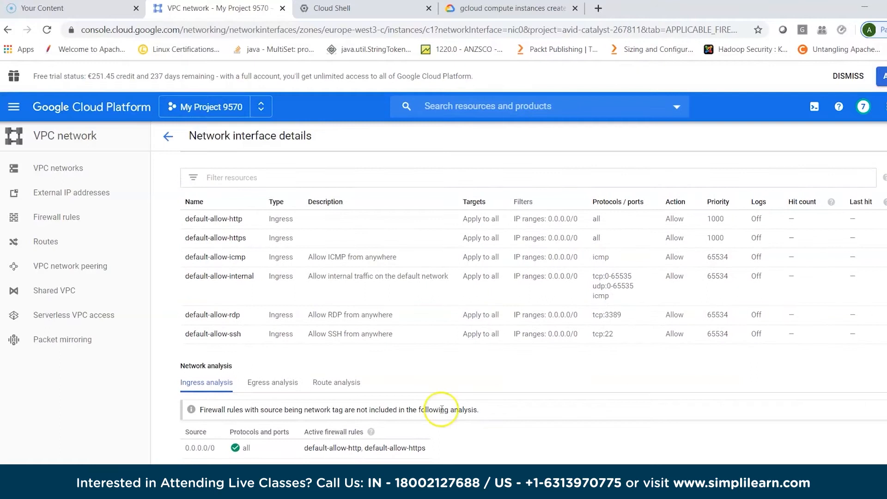
{"action": "scroll", "coordinate": [439, 411], "scroll_direction": "up", "scroll_amount": 3}
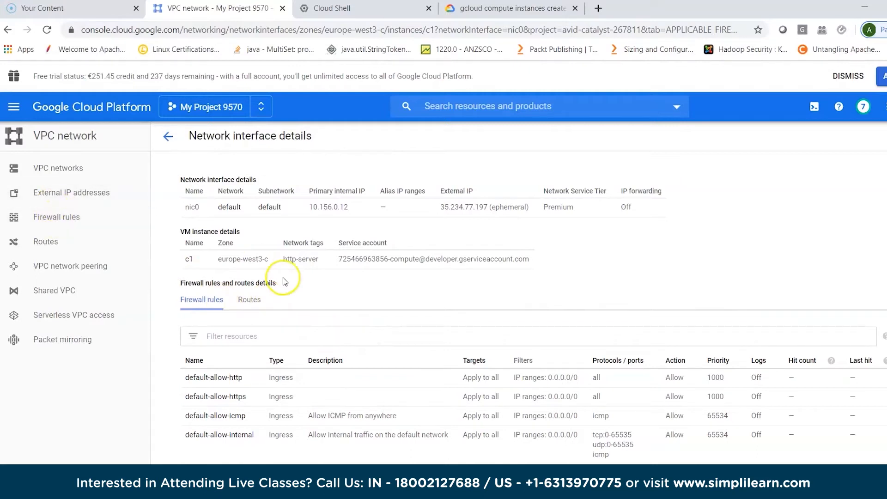
- Open the VPC network's firewall rules and look through the list of existing rules
{"action": "left_click", "coordinate": [64, 218]}
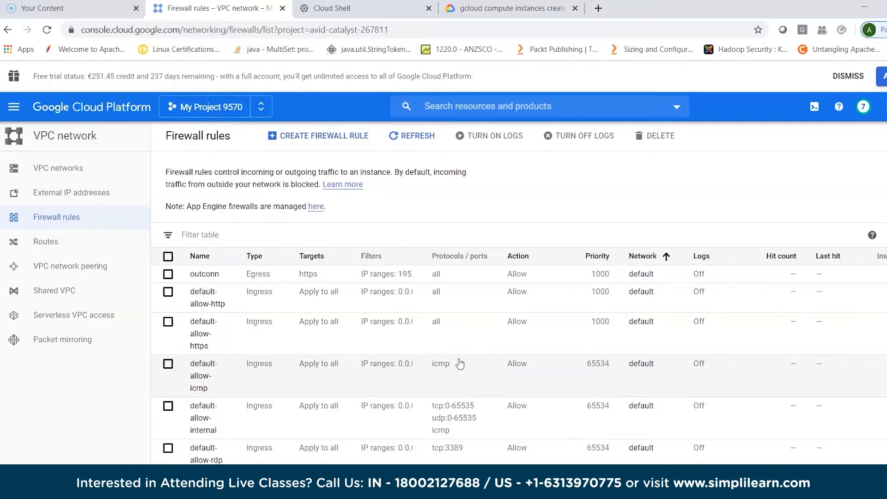
{"action": "scroll", "coordinate": [459, 364], "scroll_direction": "down", "scroll_amount": 1}
{"action": "scroll", "coordinate": [466, 358], "scroll_direction": "up", "scroll_amount": 1}
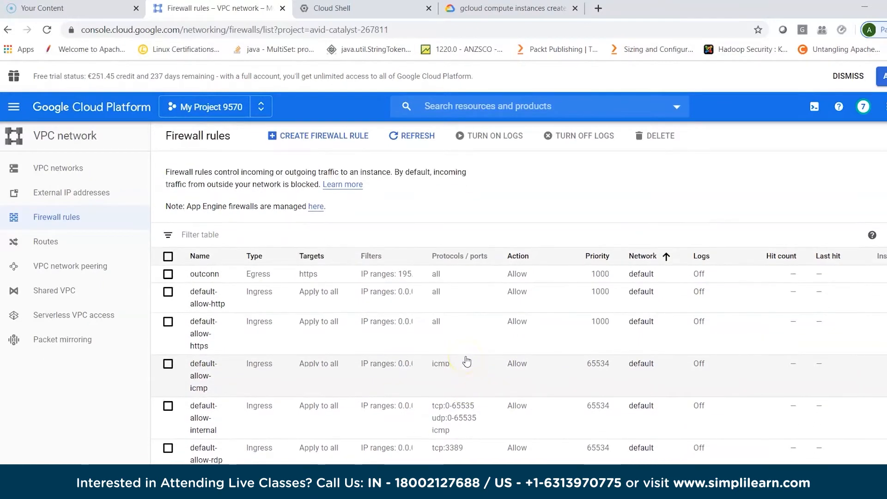
- Open the form for creating a firewall rule, examine its direction, target, source filter and protocol options, and cancel it
{"action": "left_click", "coordinate": [344, 142]}
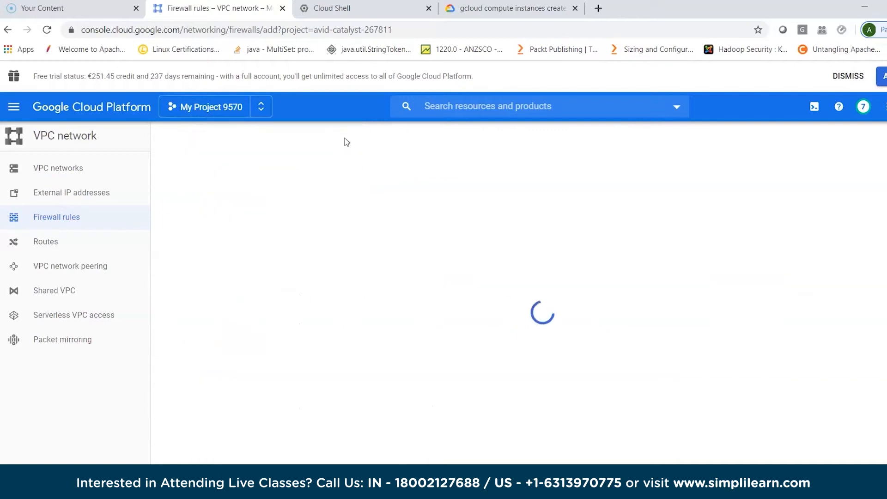
{"action": "left_click", "coordinate": [364, 214]}
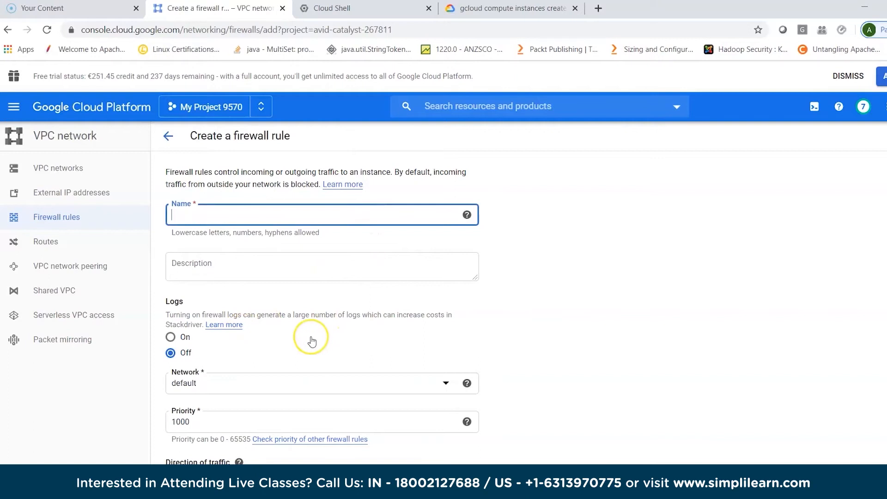
{"action": "scroll", "coordinate": [311, 341], "scroll_direction": "down", "scroll_amount": 1}
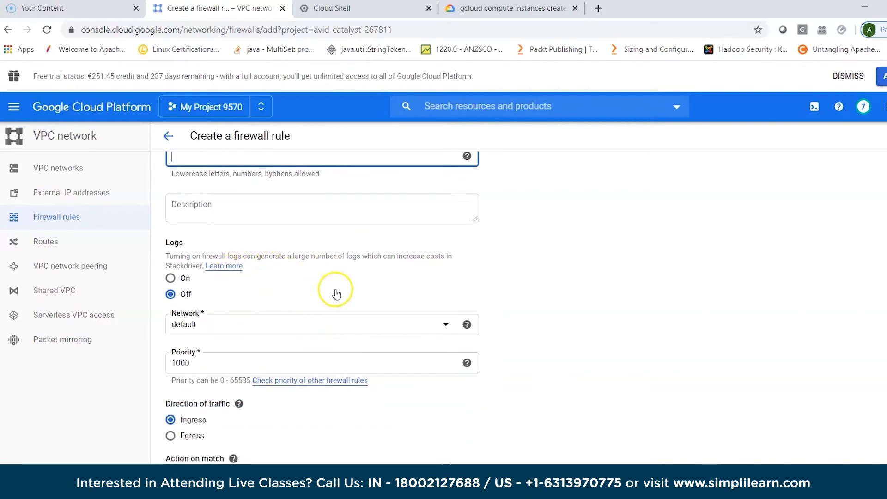
{"action": "scroll", "coordinate": [323, 324], "scroll_direction": "down", "scroll_amount": 1}
{"action": "left_click", "coordinate": [239, 351]}
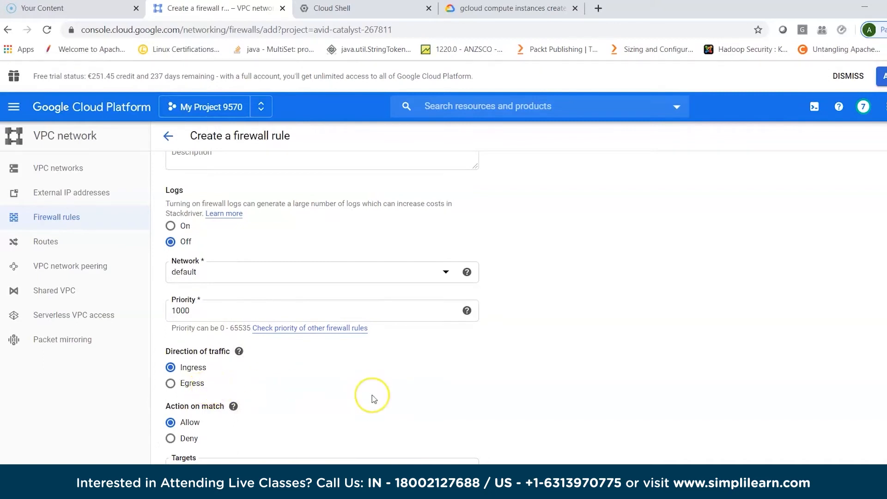
{"action": "scroll", "coordinate": [373, 398], "scroll_direction": "down", "scroll_amount": 2}
{"action": "scroll", "coordinate": [374, 399], "scroll_direction": "down", "scroll_amount": 4}
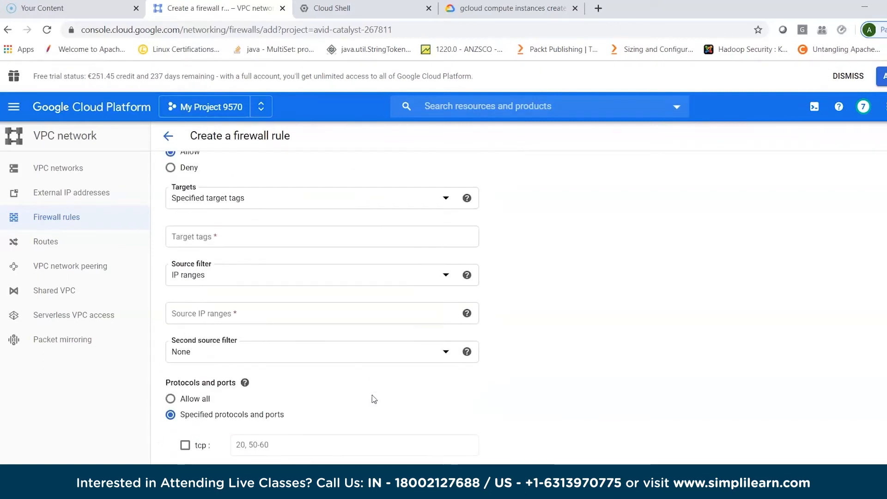
{"action": "scroll", "coordinate": [374, 400], "scroll_direction": "down", "scroll_amount": 1}
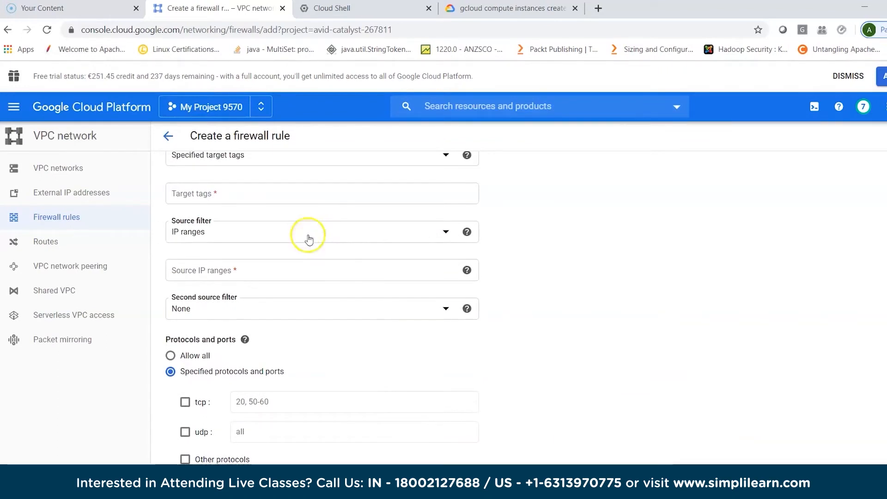
{"action": "scroll", "coordinate": [346, 410], "scroll_direction": "down", "scroll_amount": 1}
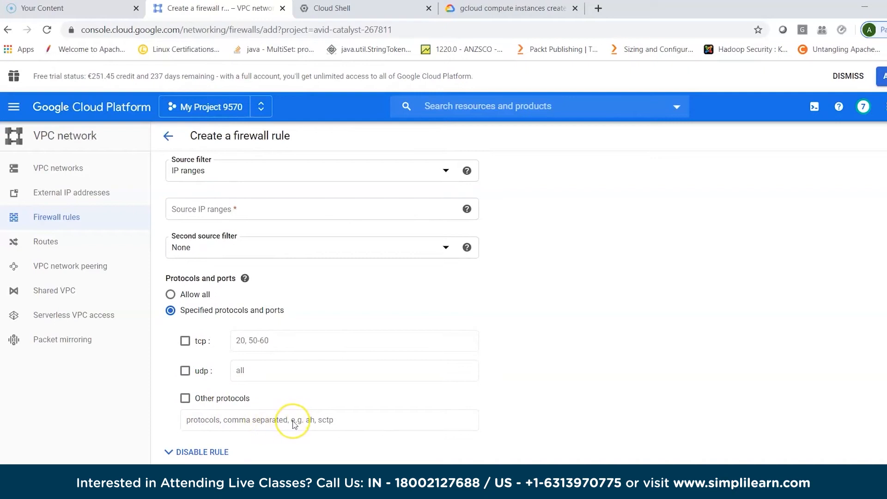
{"action": "scroll", "coordinate": [294, 423], "scroll_direction": "down", "scroll_amount": 1}
{"action": "left_click", "coordinate": [239, 445]}
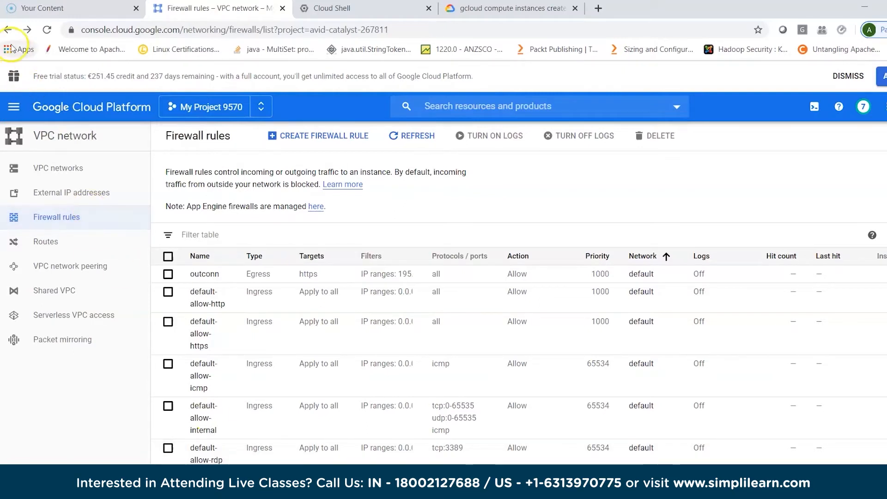
- Return to the Compute Engine list of VM instances
{"action": "left_click", "coordinate": [14, 108]}
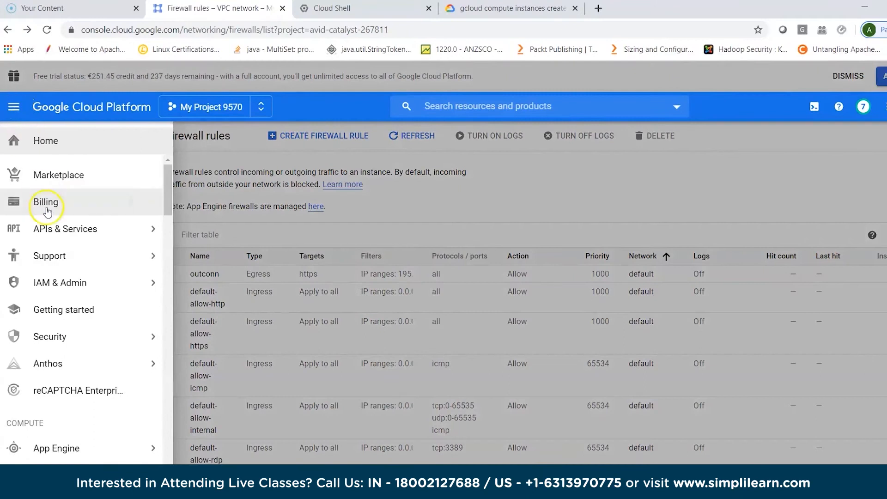
{"action": "mouse_move", "coordinate": [76, 450]}
{"action": "mouse_move", "coordinate": [76, 466]}
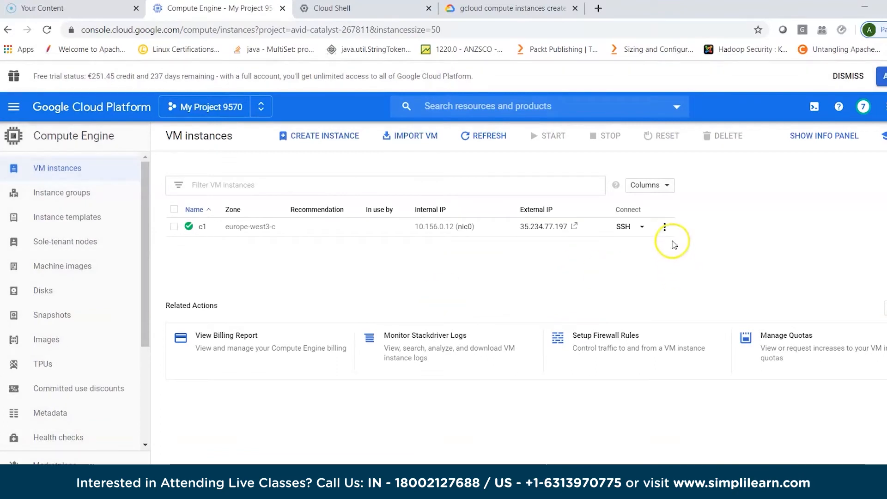
{"action": "left_click", "coordinate": [664, 227]}
{"action": "left_click", "coordinate": [689, 316]}
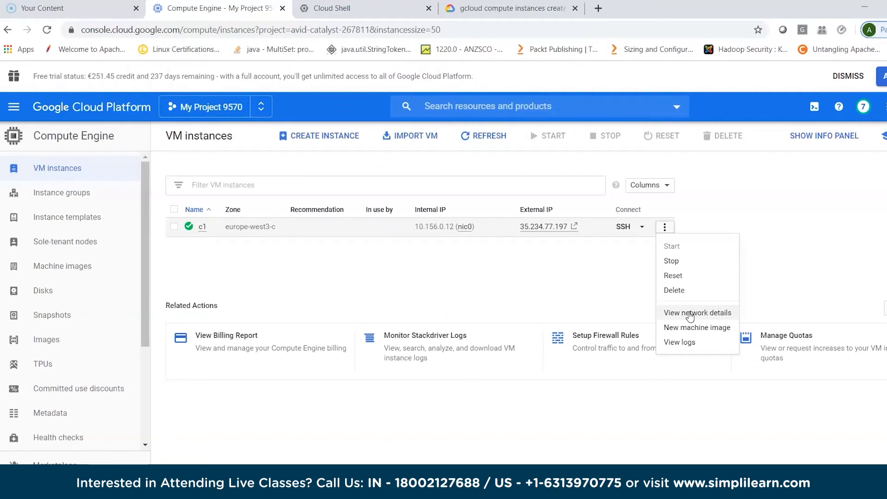
{"action": "left_click", "coordinate": [631, 290]}
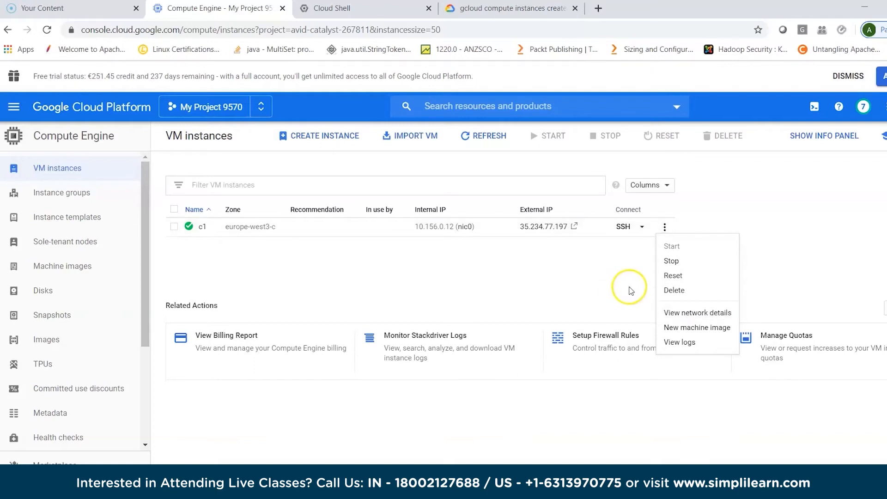
{"action": "left_click", "coordinate": [494, 276]}
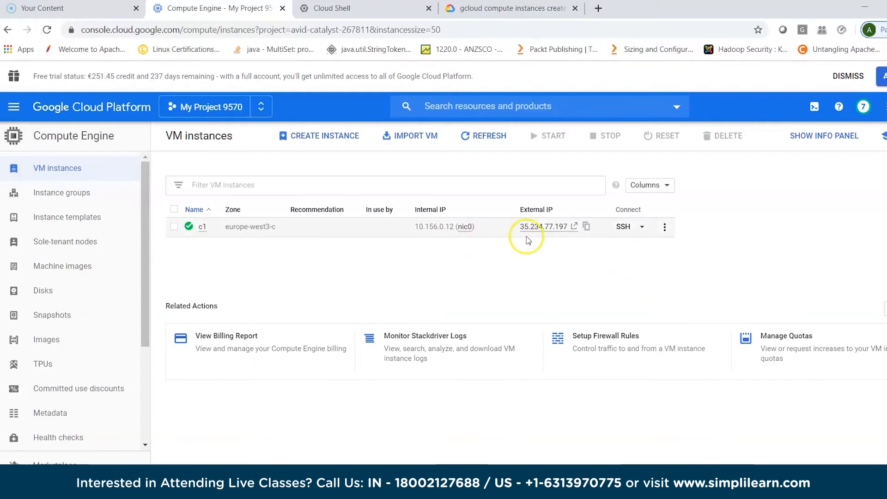
- Select instance c1 in the VM list and look at its stop, reset and delete actions
{"action": "left_click", "coordinate": [174, 228]}
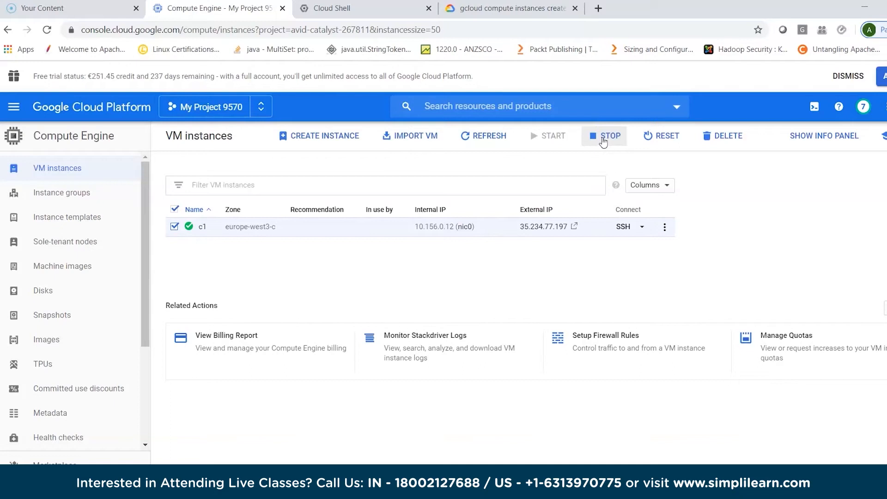
{"action": "left_click", "coordinate": [662, 137]}
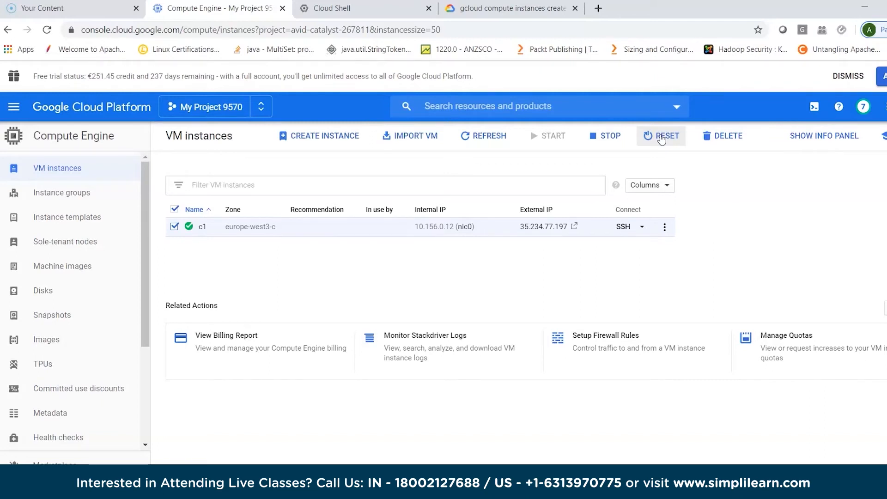
{"action": "left_click", "coordinate": [734, 138]}
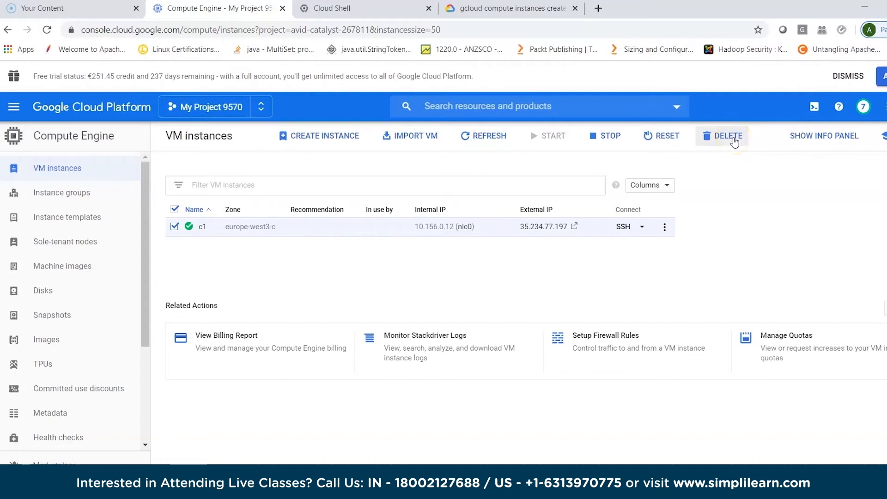
- Delete the VM instance c1 and confirm its deletion
{"action": "left_click", "coordinate": [733, 138]}
{"action": "left_click", "coordinate": [596, 314]}
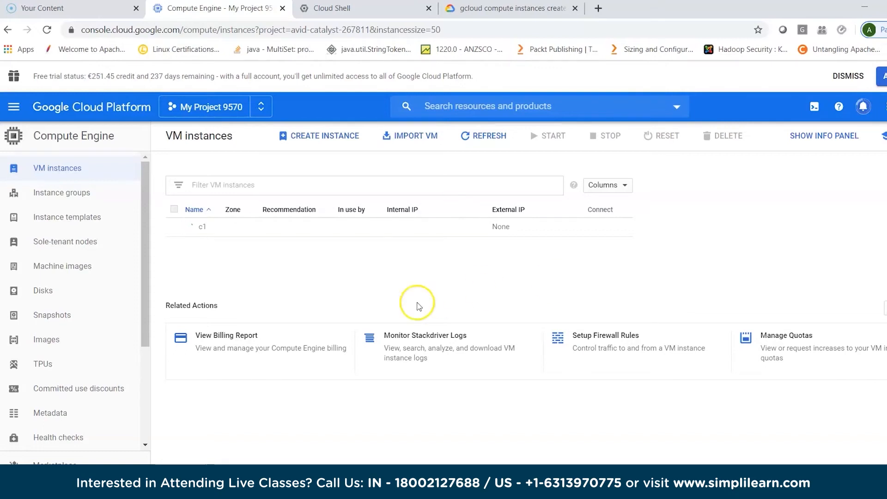
- Open the Compute Engine instance templates page and look at its option for creating a template
{"action": "left_click", "coordinate": [14, 111]}
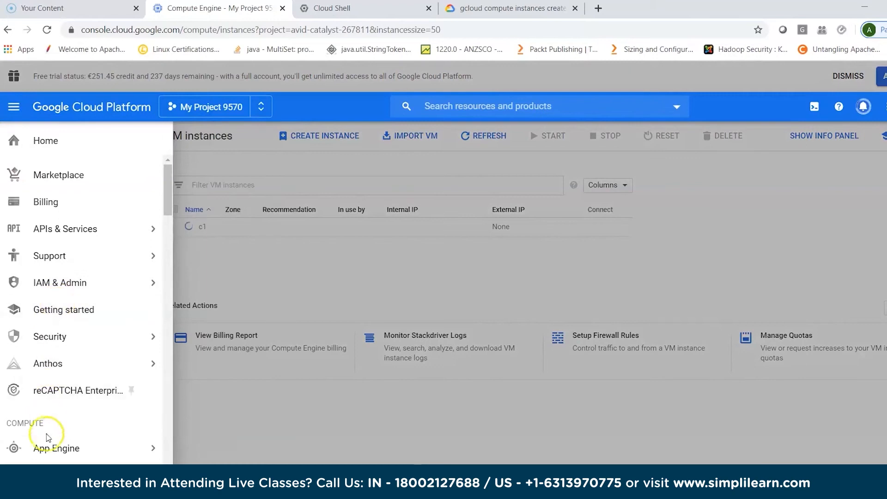
{"action": "mouse_move", "coordinate": [55, 449]}
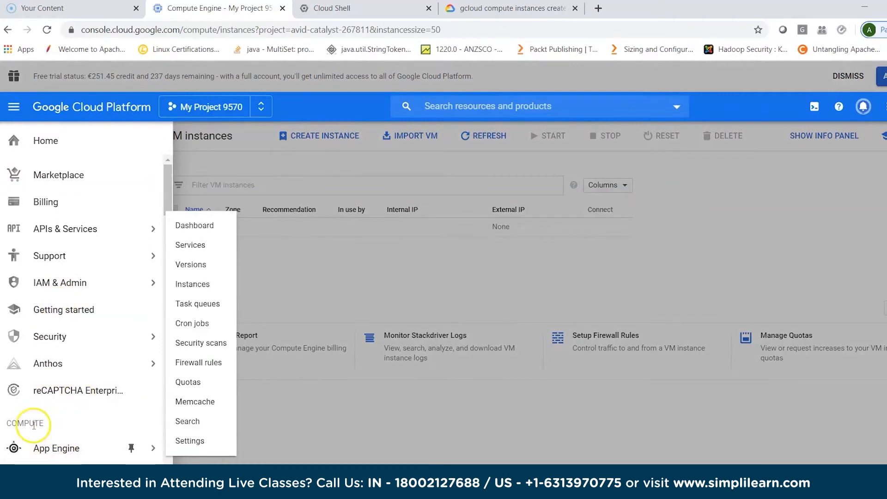
{"action": "scroll", "coordinate": [102, 435], "scroll_direction": "down", "scroll_amount": 1}
{"action": "scroll", "coordinate": [102, 434], "scroll_direction": "down", "scroll_amount": 1}
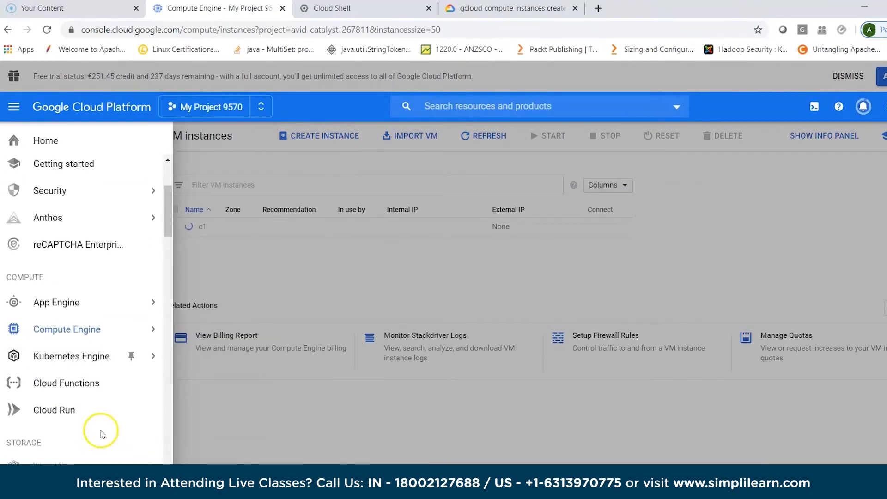
{"action": "mouse_move", "coordinate": [91, 331]}
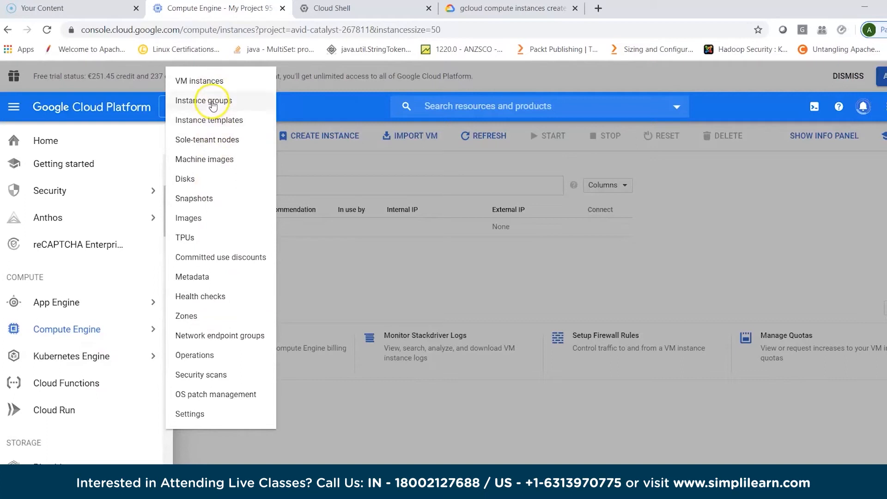
{"action": "left_click", "coordinate": [215, 123]}
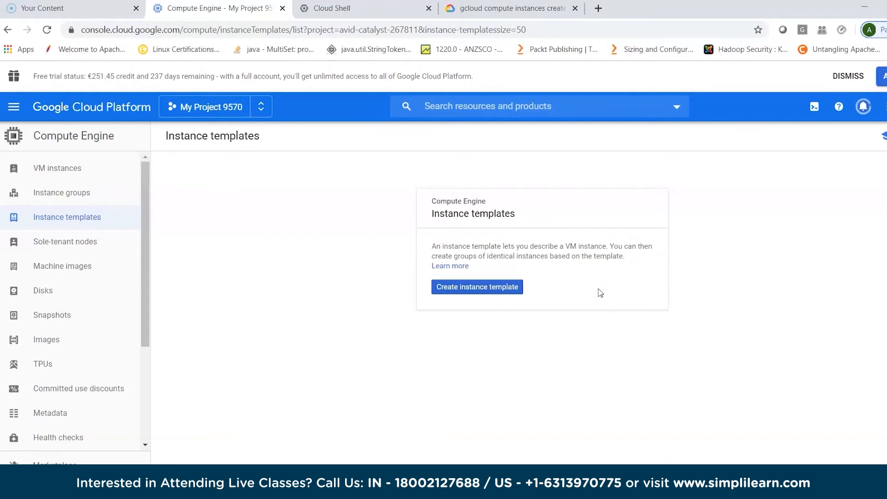
{"action": "left_click", "coordinate": [75, 244]}
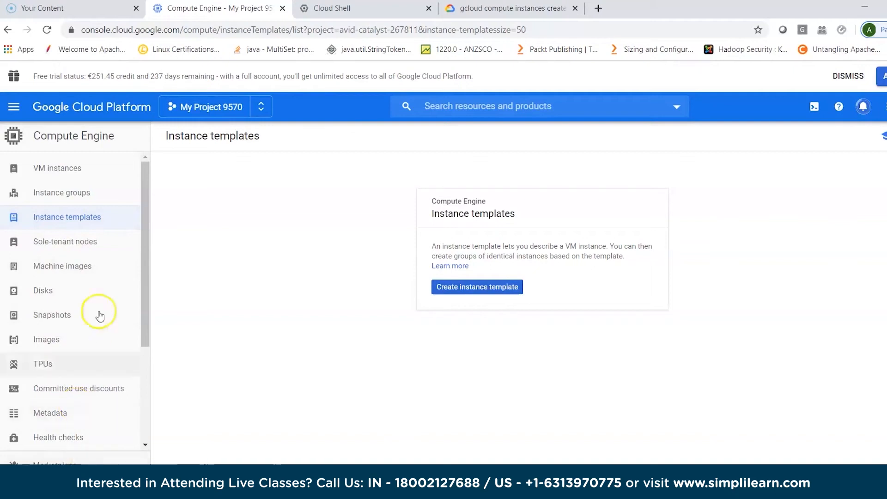
- Go to the project's home dashboard, open the APIs overview, and examine the traffic and error charts and the list of APIs
{"action": "left_click", "coordinate": [14, 108]}
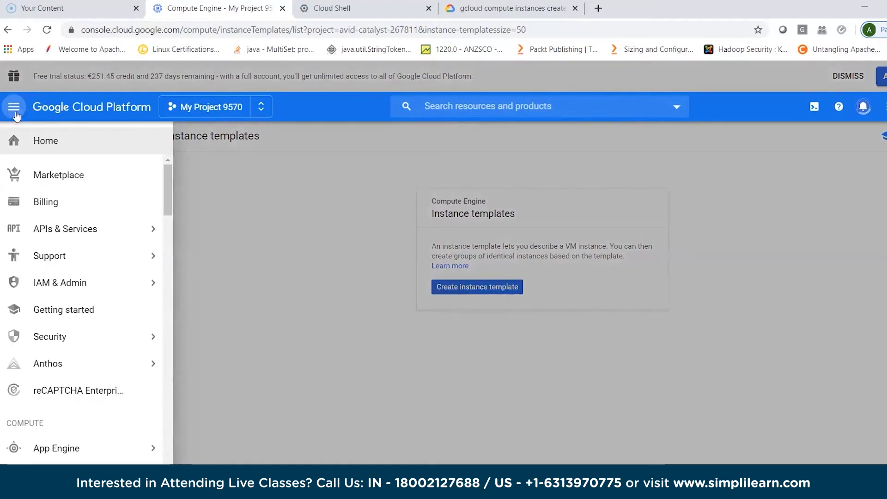
{"action": "left_click", "coordinate": [44, 142]}
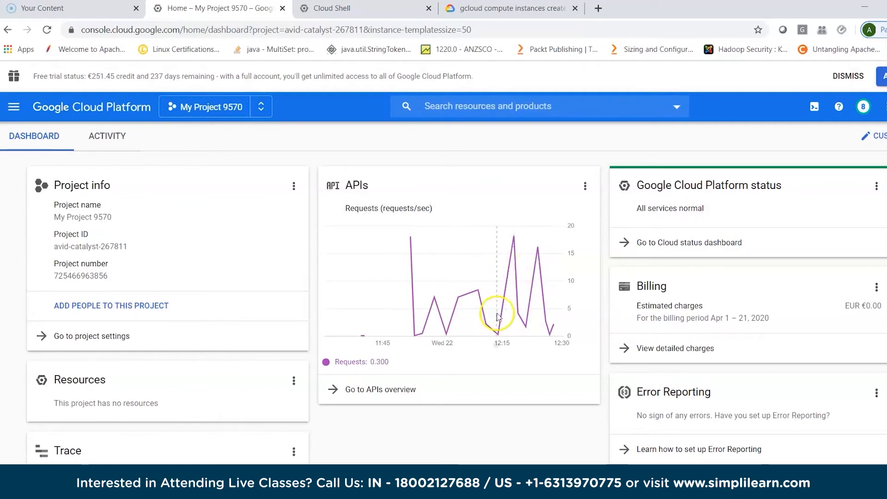
{"action": "left_click", "coordinate": [369, 391]}
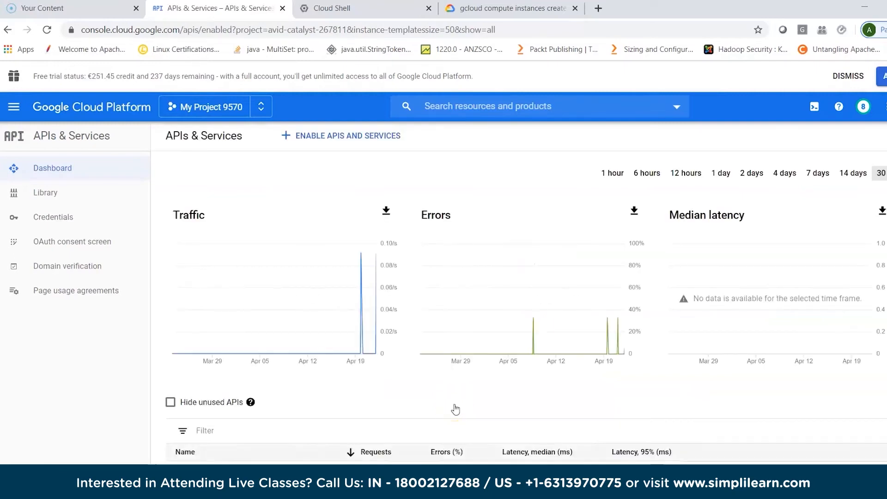
{"action": "scroll", "coordinate": [455, 409], "scroll_direction": "down", "scroll_amount": 3}
{"action": "scroll", "coordinate": [455, 409], "scroll_direction": "down", "scroll_amount": 3}
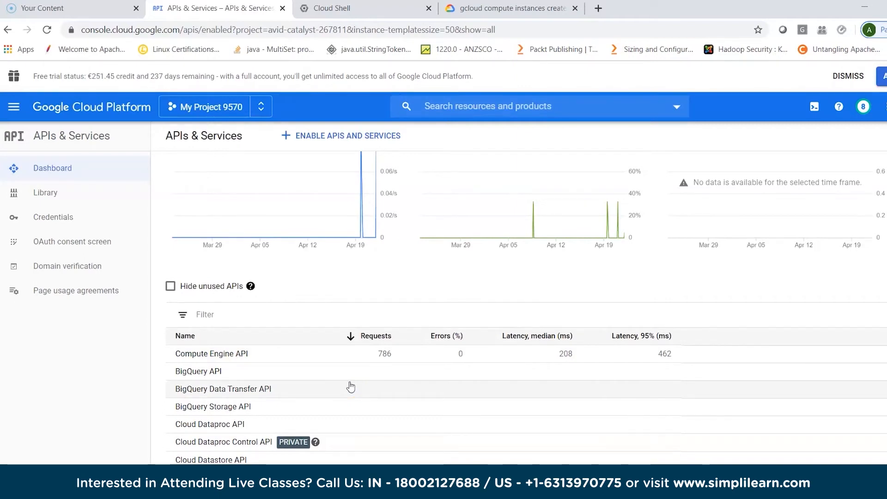
{"action": "scroll", "coordinate": [350, 387], "scroll_direction": "up", "scroll_amount": 2}
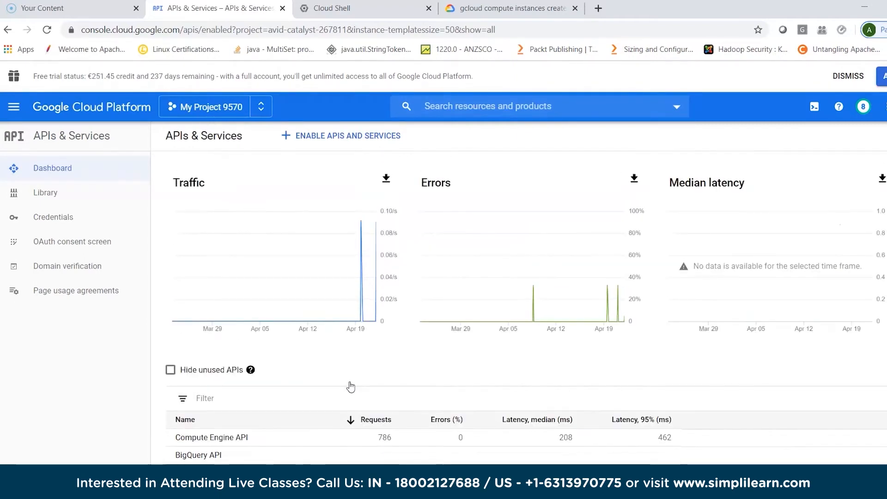
{"action": "scroll", "coordinate": [349, 386], "scroll_direction": "up", "scroll_amount": 1}
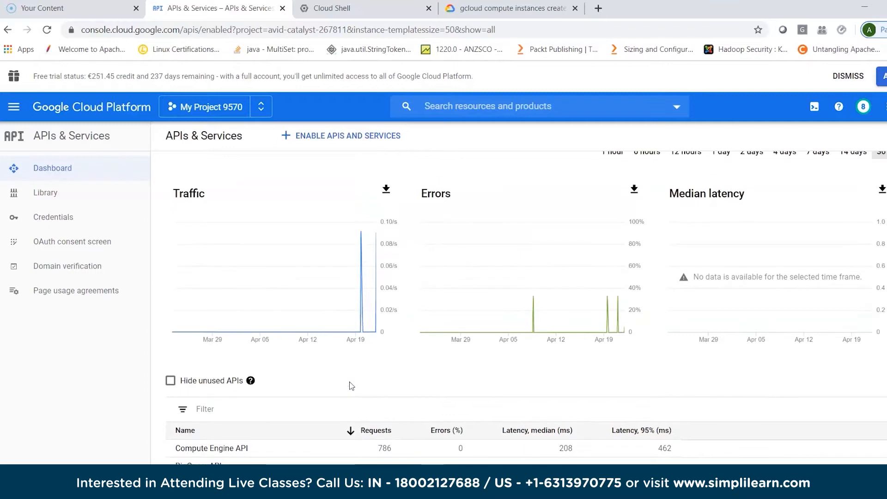
{"action": "left_click", "coordinate": [14, 108]}
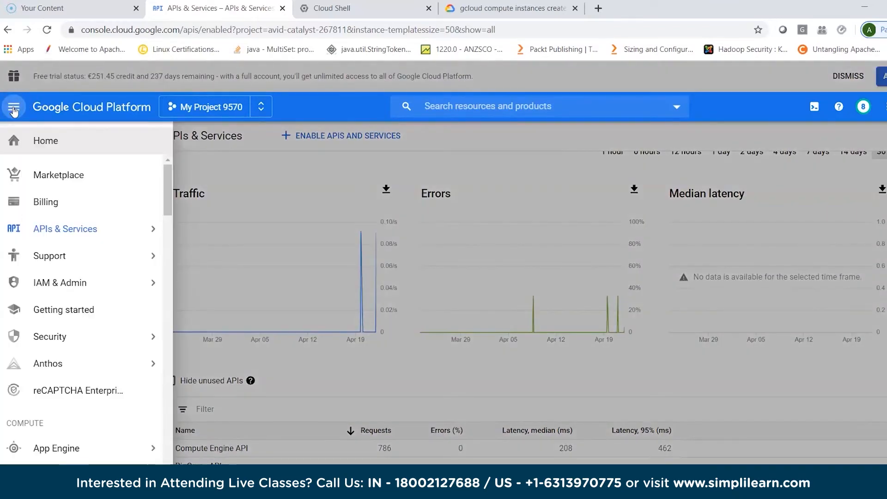
{"action": "mouse_move", "coordinate": [87, 463]}
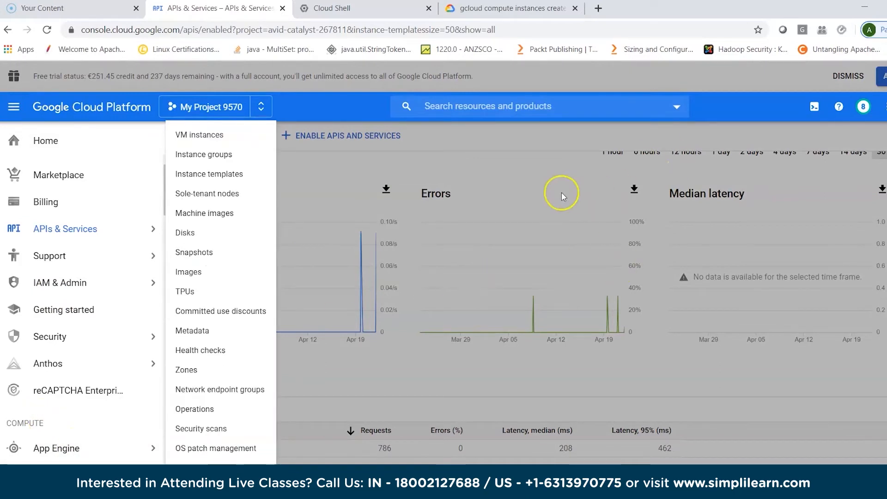
{"action": "left_click", "coordinate": [549, 174]}
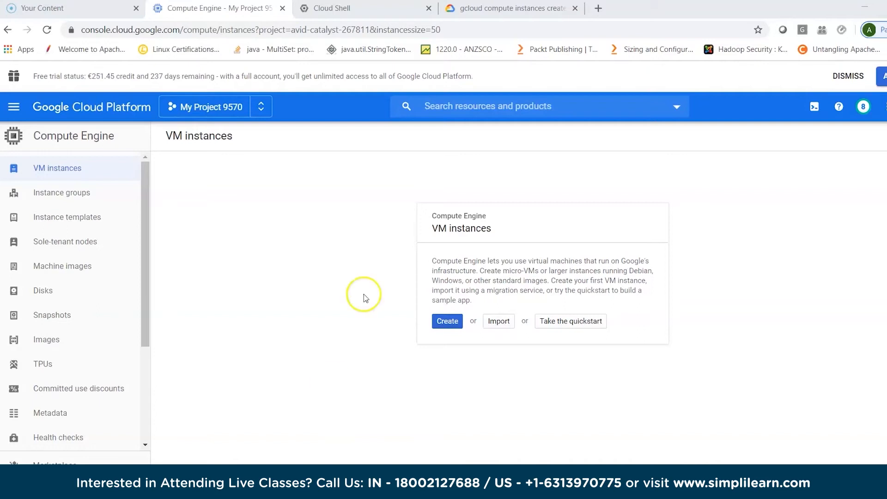
- Switch to the open Cloud Shell session for the project
{"action": "left_click", "coordinate": [370, 10]}
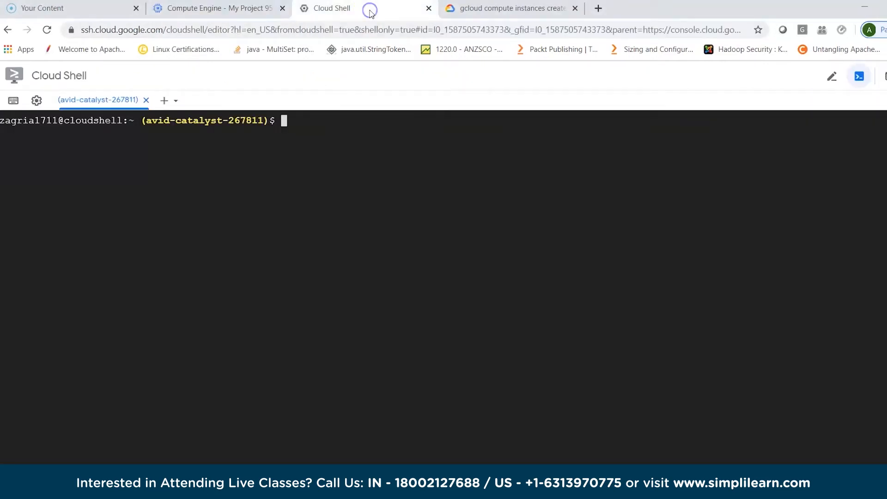
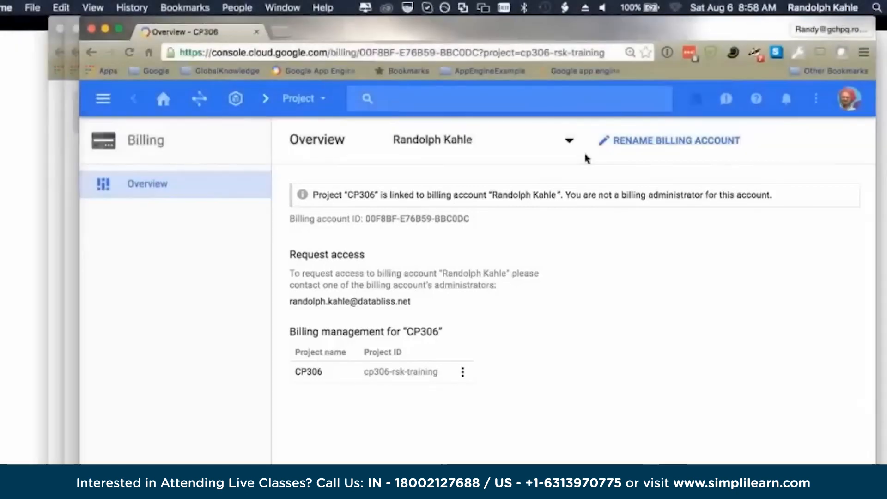
- Open the billing accounts management page and view which billing account each project is linked to
{"action": "left_click", "coordinate": [478, 144]}
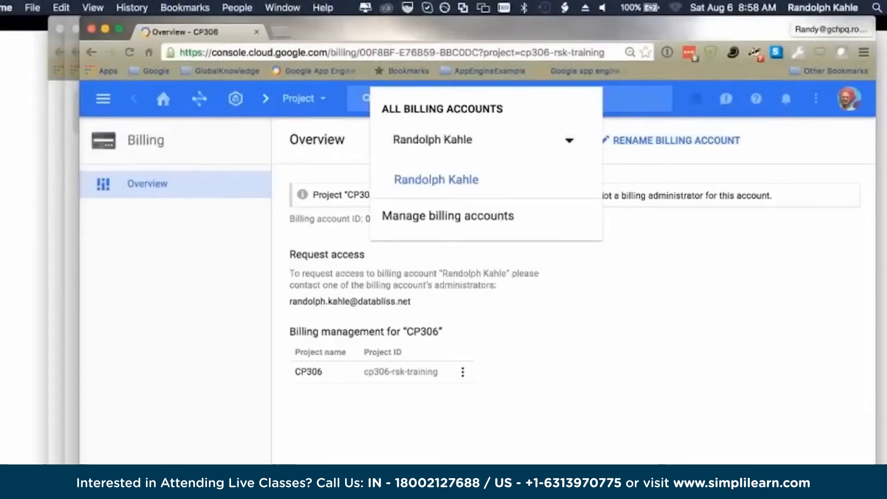
{"action": "left_click", "coordinate": [476, 216]}
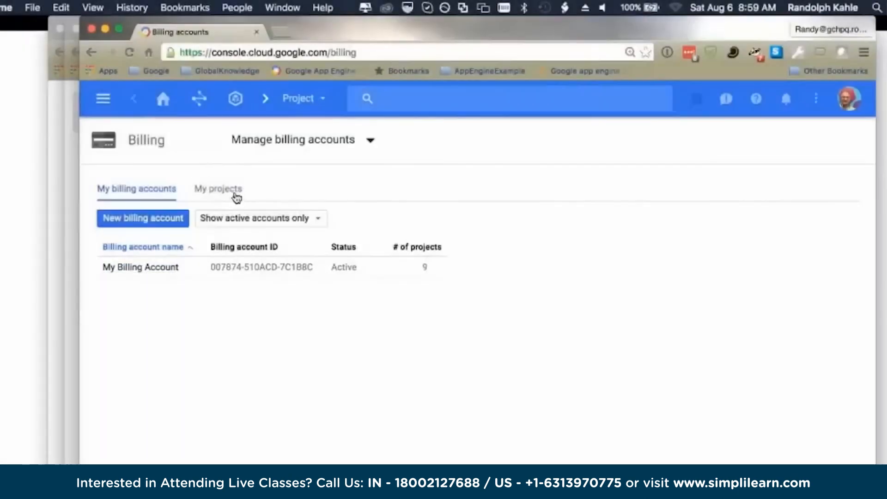
{"action": "left_click", "coordinate": [231, 190]}
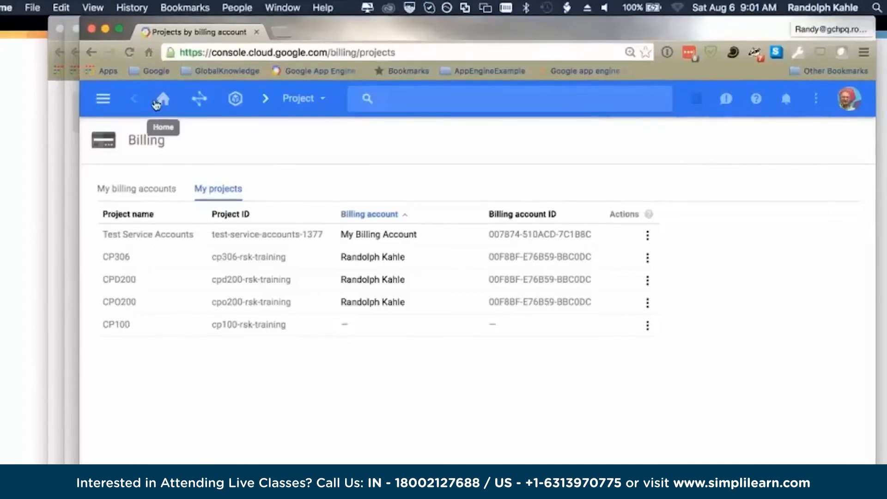
- Return to the console home dashboard and switch to project CP100
{"action": "left_click", "coordinate": [161, 101]}
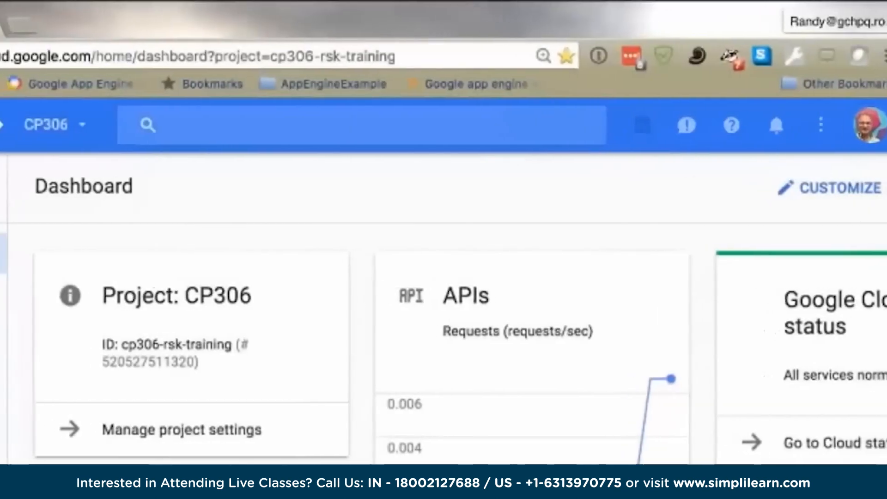
{"action": "left_click", "coordinate": [82, 124]}
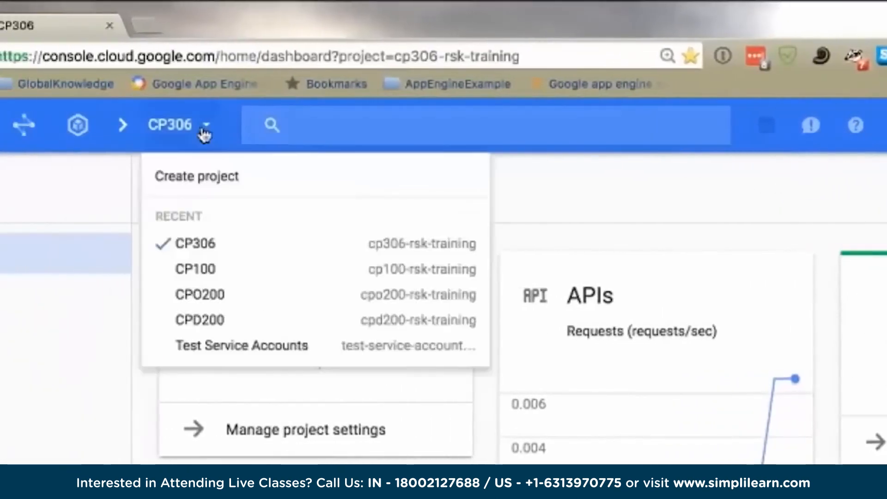
{"action": "left_click", "coordinate": [187, 272]}
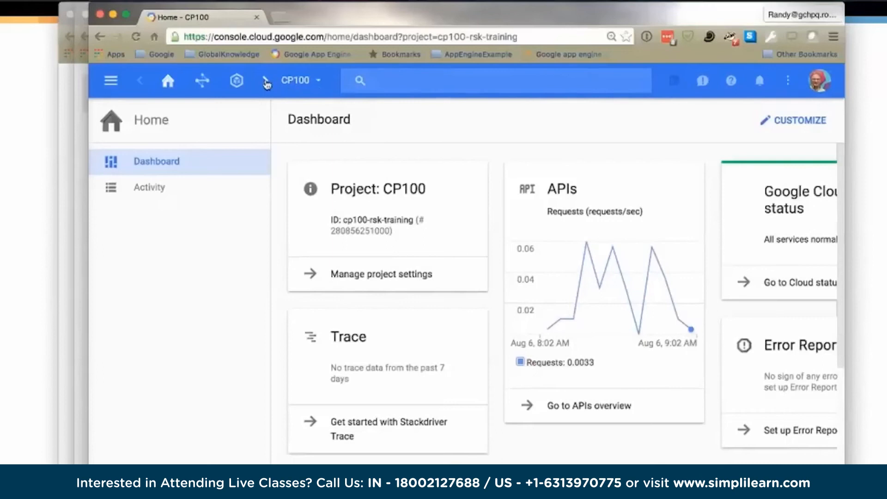
{"action": "left_click", "coordinate": [319, 83]}
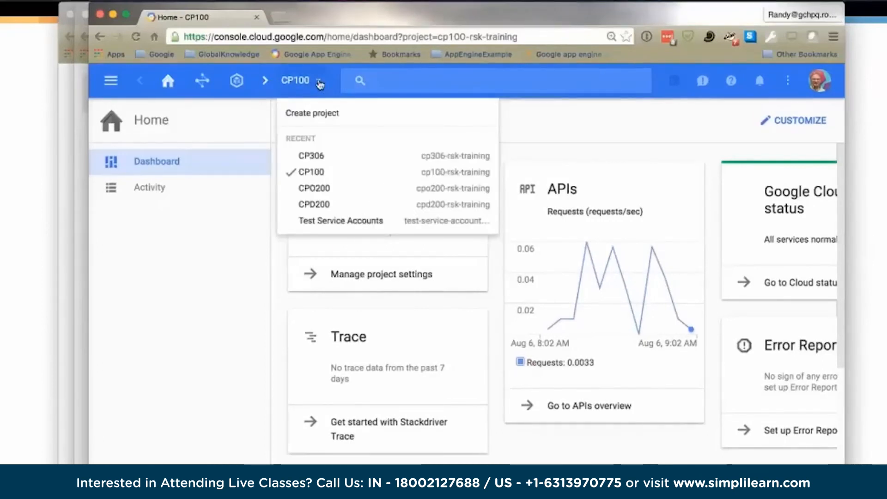
{"action": "left_click", "coordinate": [319, 84]}
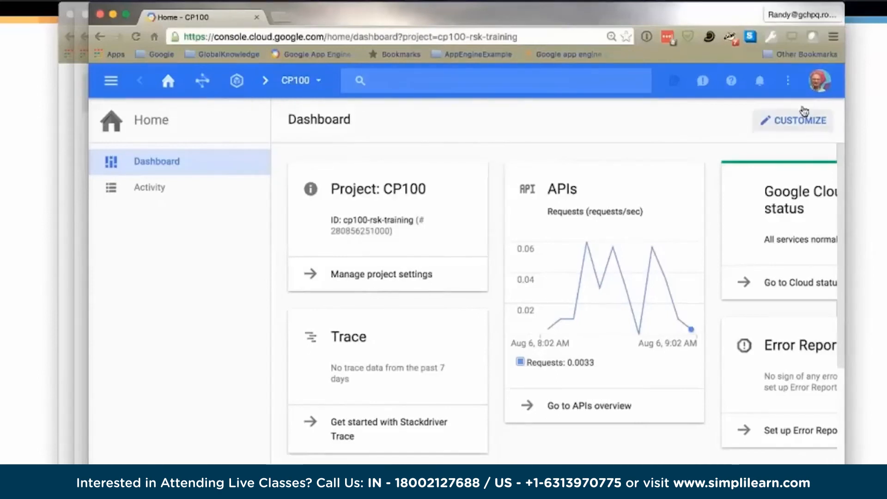
{"action": "left_click", "coordinate": [787, 81]}
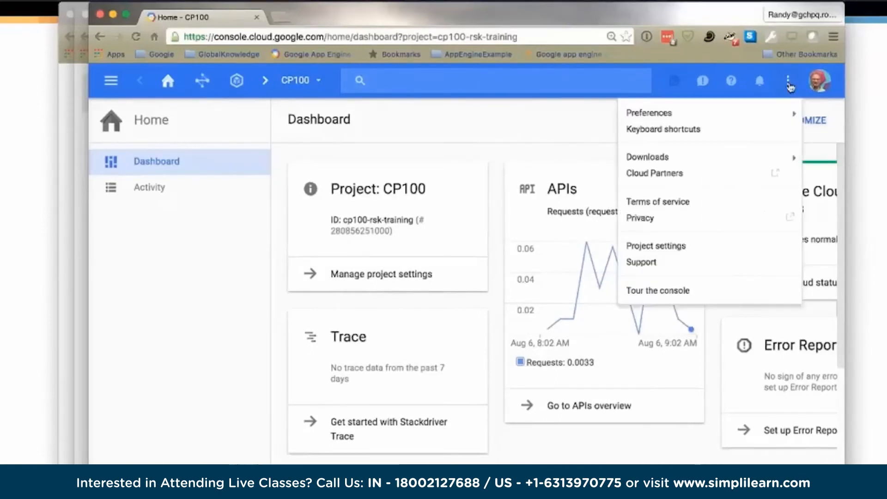
{"action": "left_click", "coordinate": [530, 125]}
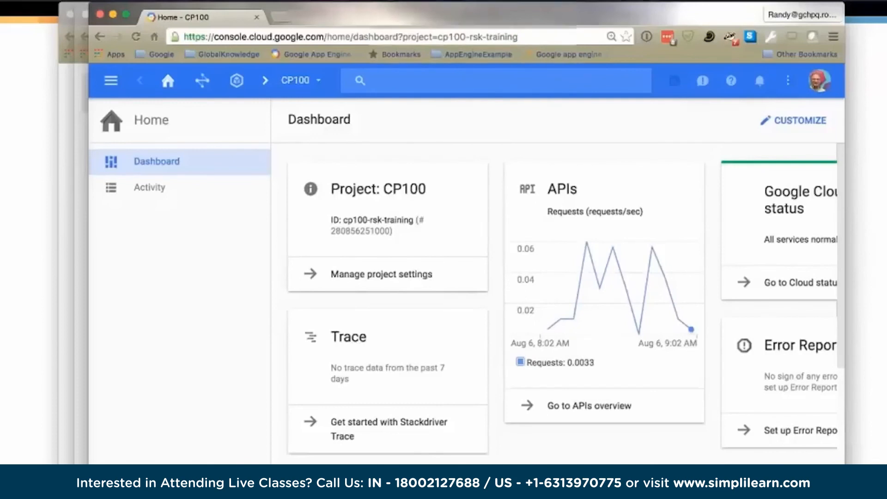
- Switch to project CPO200 and reload its dashboard
{"action": "left_click", "coordinate": [299, 79]}
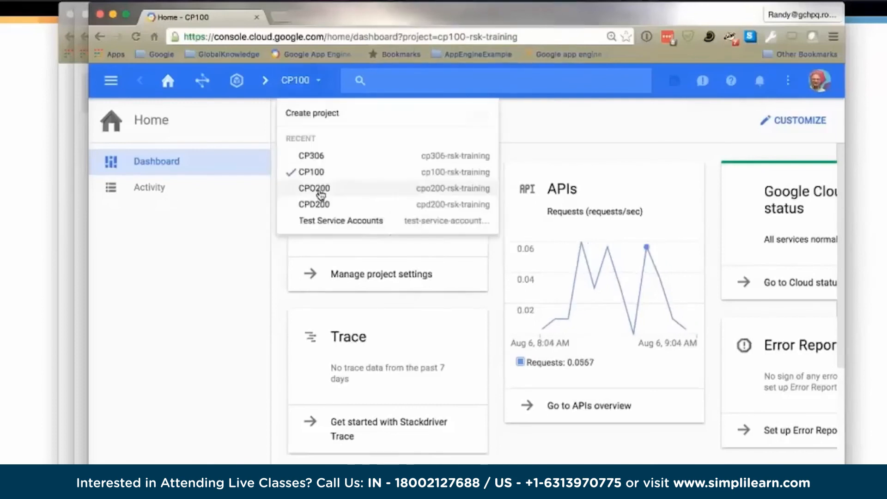
{"action": "left_click", "coordinate": [319, 187]}
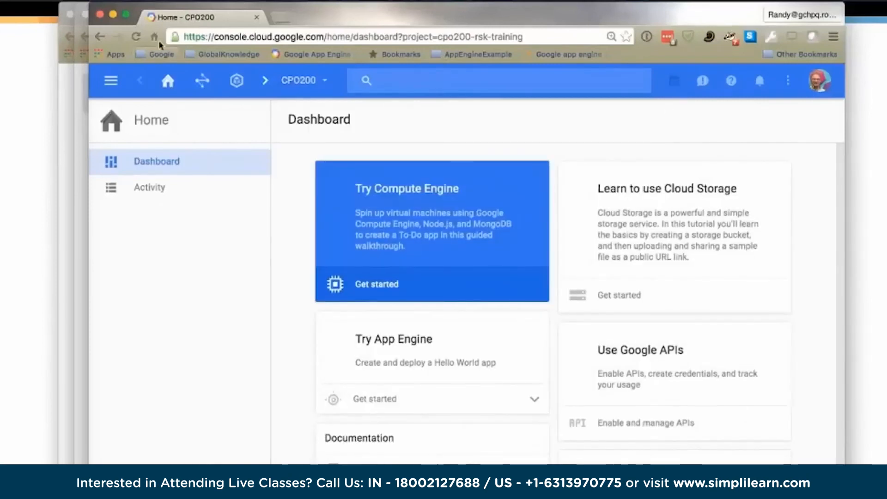
{"action": "left_click", "coordinate": [136, 38]}
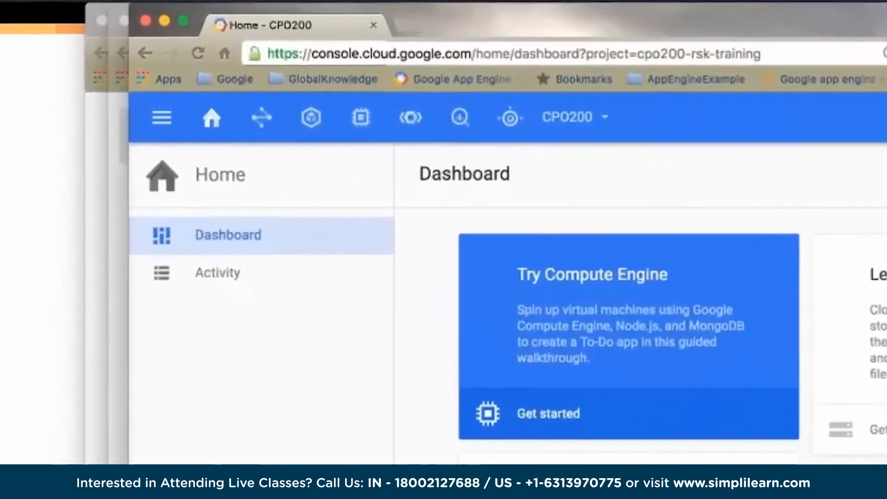
- Open the Compute Engine VM instances page of project CPO200 and activate Google Cloud Shell
{"action": "left_click", "coordinate": [162, 118]}
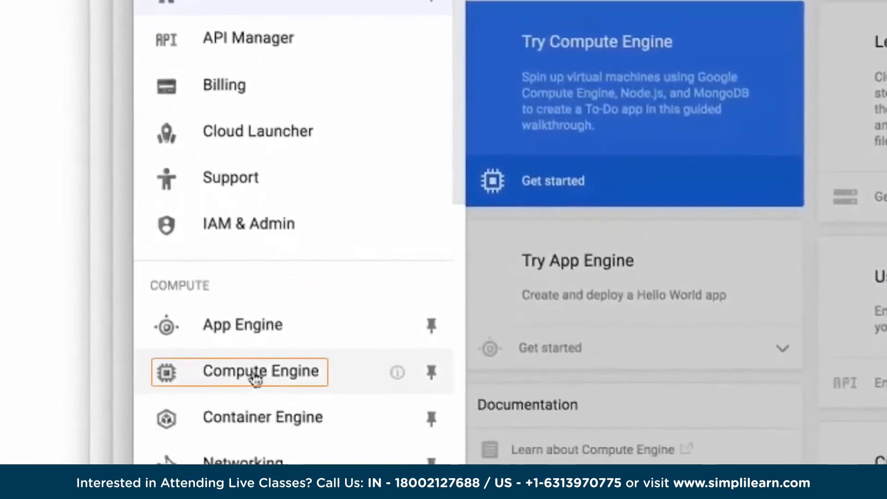
{"action": "left_click", "coordinate": [256, 383]}
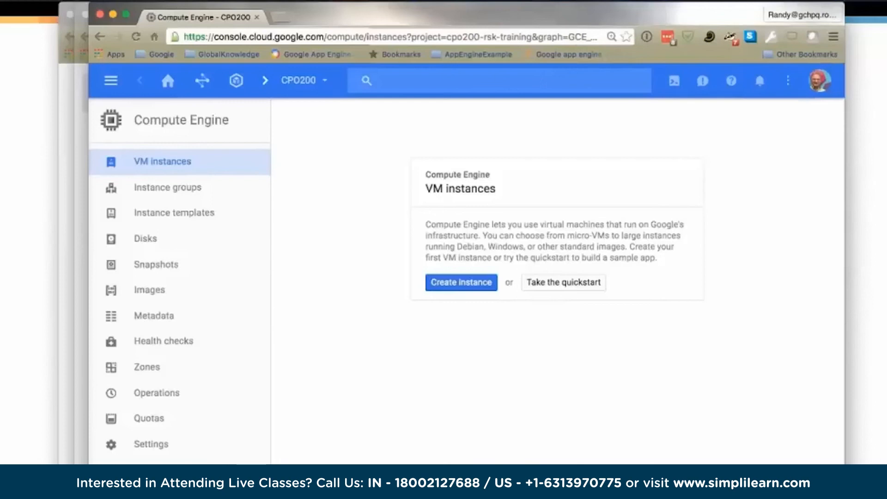
{"action": "left_click", "coordinate": [674, 82]}
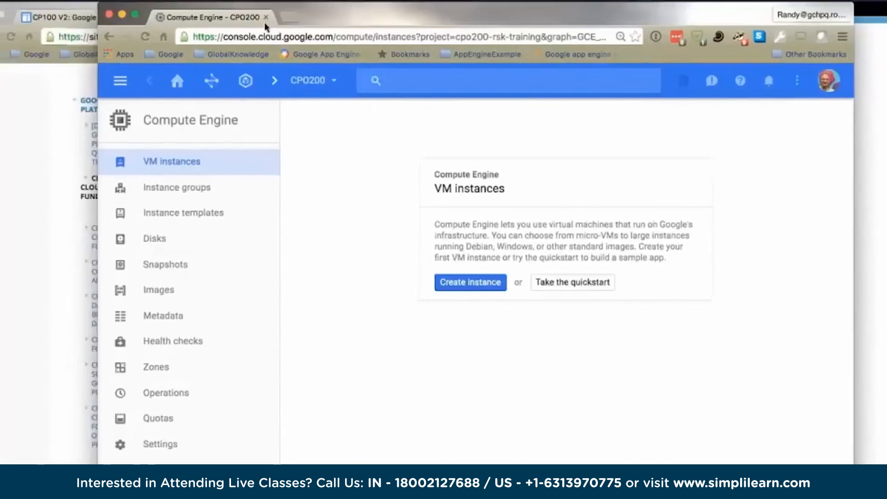
- Return to the CP100 V2 course page and open the Module 1 Lab on free trial registration in a new tab
{"action": "left_click", "coordinate": [257, 17]}
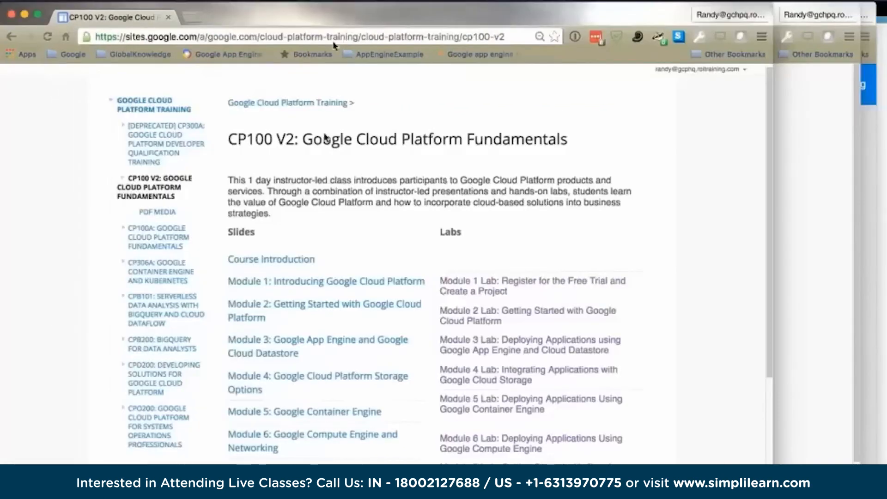
{"action": "right_click", "coordinate": [572, 279]}
{"action": "left_click", "coordinate": [609, 285]}
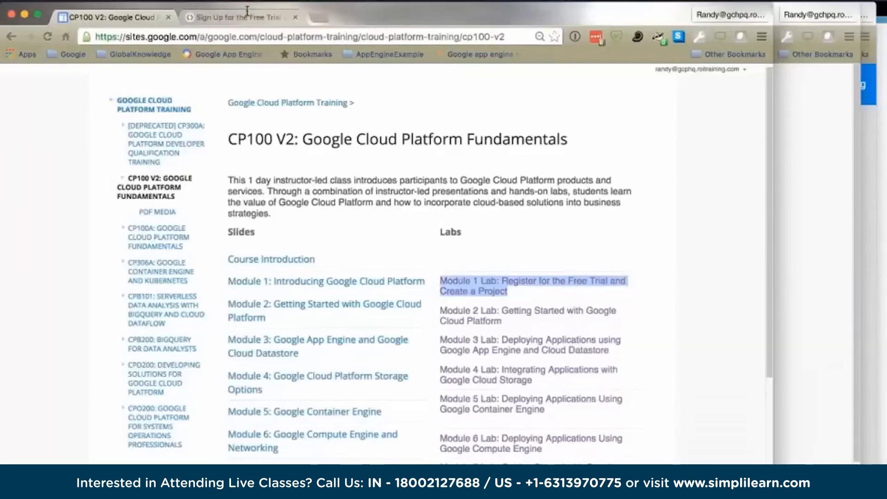
{"action": "left_click", "coordinate": [244, 17]}
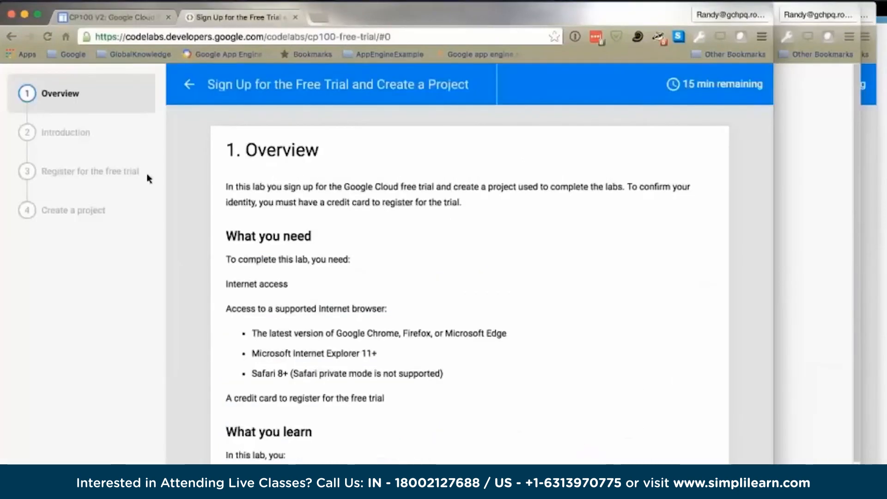
- Read the lab's Create a project section, including the New Project dialog instructions
{"action": "left_click", "coordinate": [69, 213]}
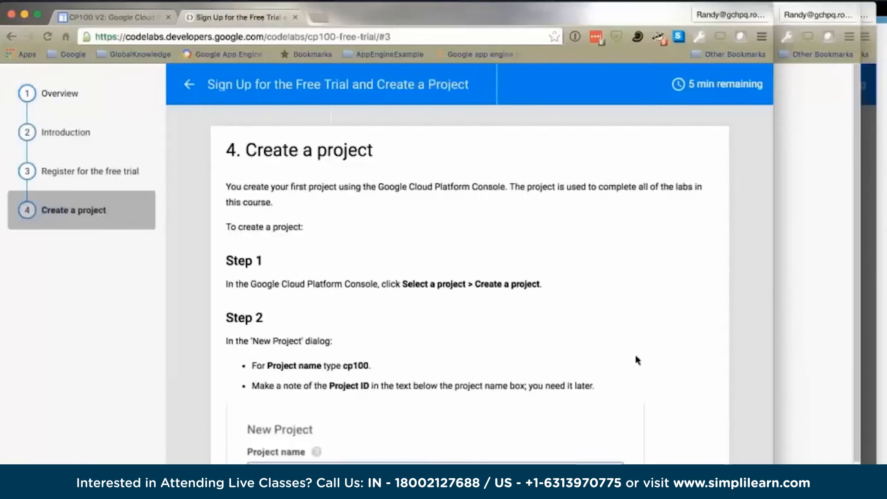
{"action": "scroll", "coordinate": [636, 357], "scroll_direction": "down", "scroll_amount": 5}
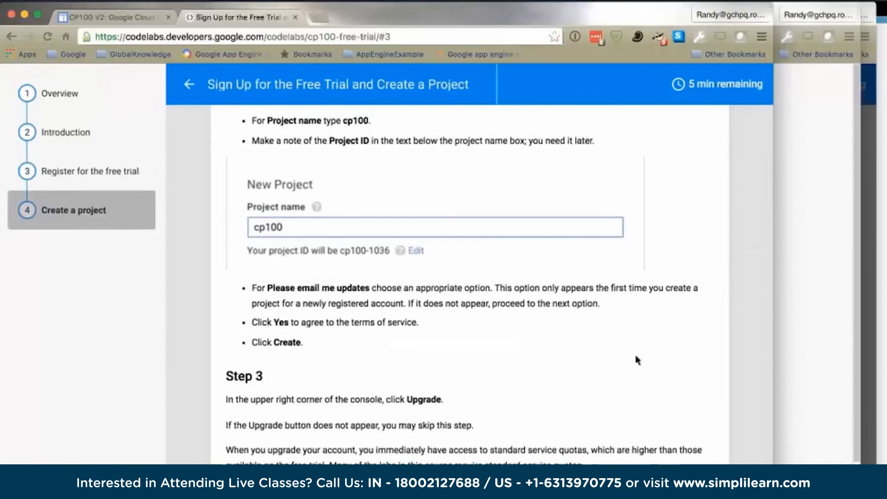
{"action": "scroll", "coordinate": [461, 277], "scroll_direction": "up", "scroll_amount": 2}
{"action": "scroll", "coordinate": [305, 230], "scroll_direction": "up", "scroll_amount": 3}
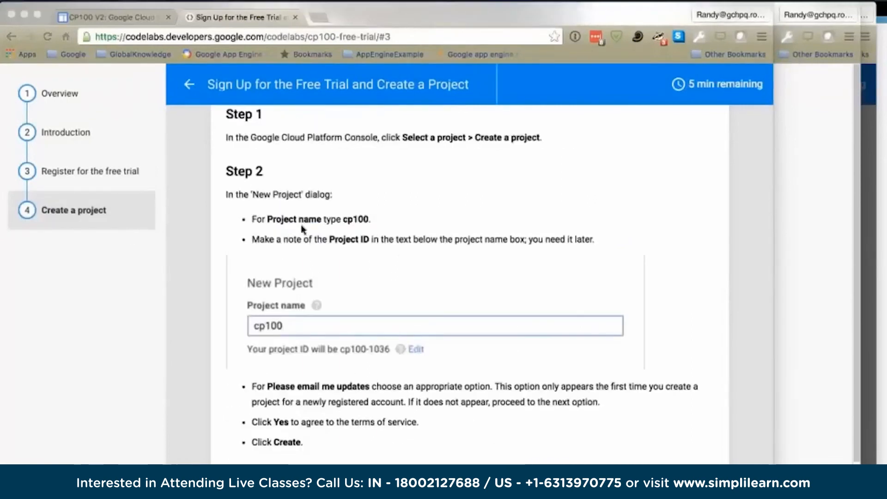
- Go through the lab's Overview, Introduction, Register for the free trial and Create a project sections in order
{"action": "left_click", "coordinate": [49, 94]}
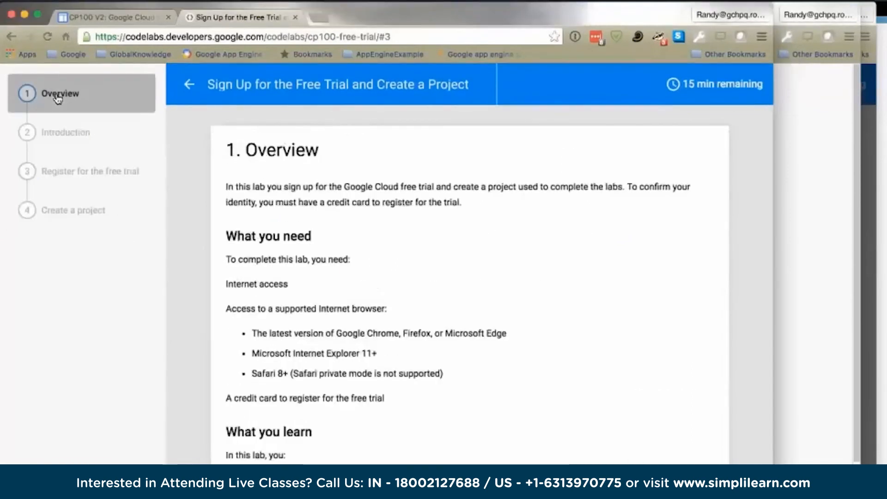
{"action": "left_click", "coordinate": [62, 133]}
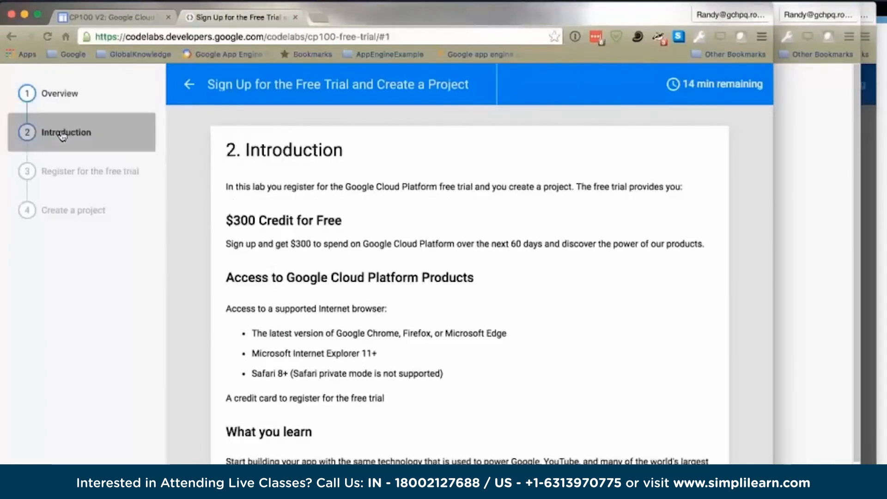
{"action": "left_click", "coordinate": [81, 174]}
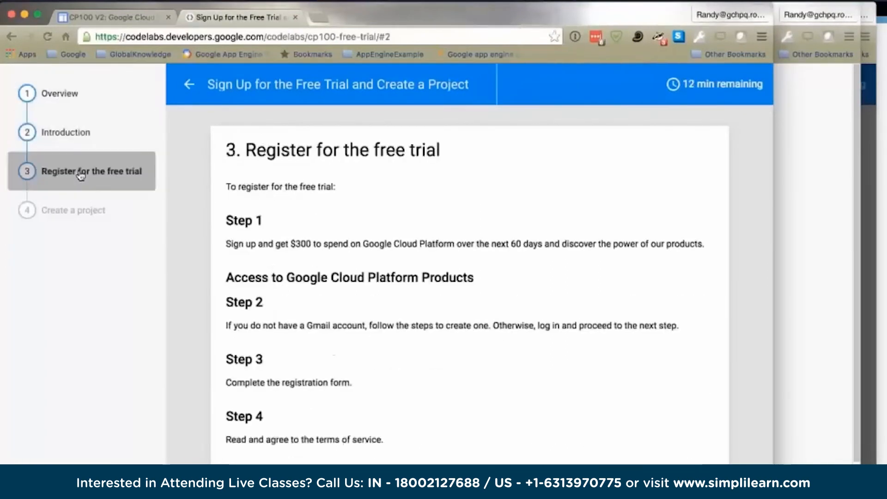
{"action": "left_click", "coordinate": [81, 213]}
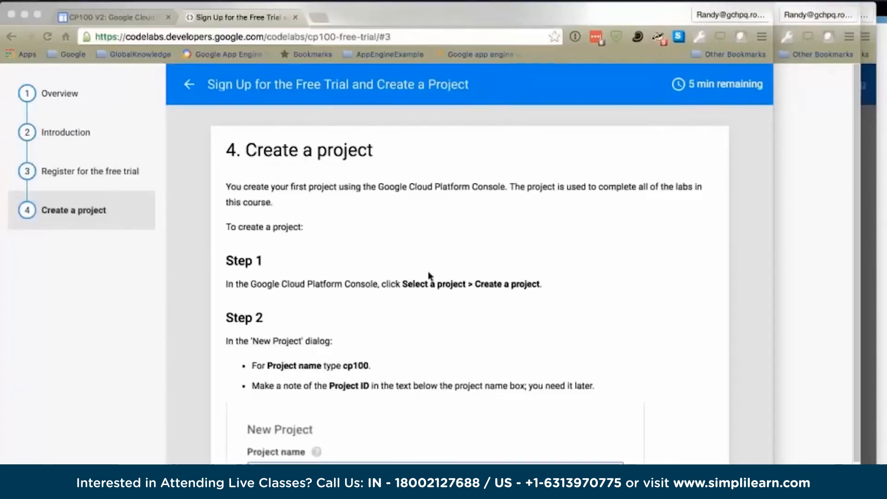
{"action": "scroll", "coordinate": [425, 307], "scroll_direction": "down", "scroll_amount": 5}
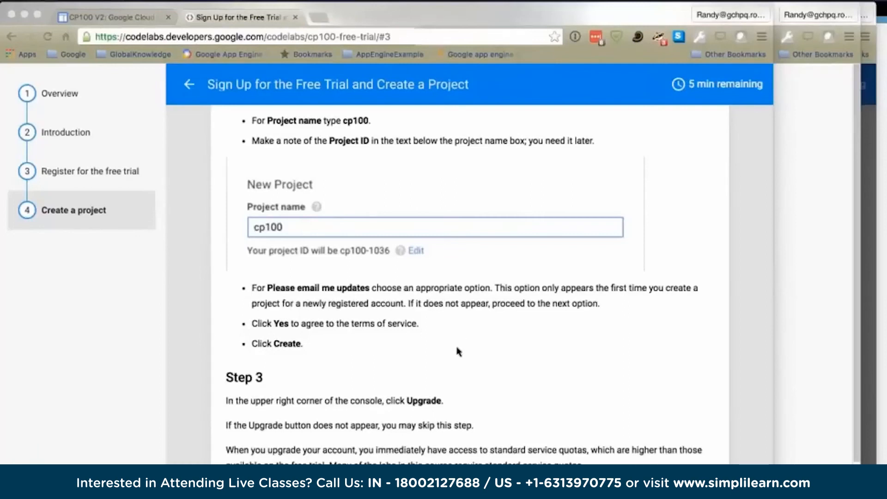
{"action": "left_click", "coordinate": [63, 99]}
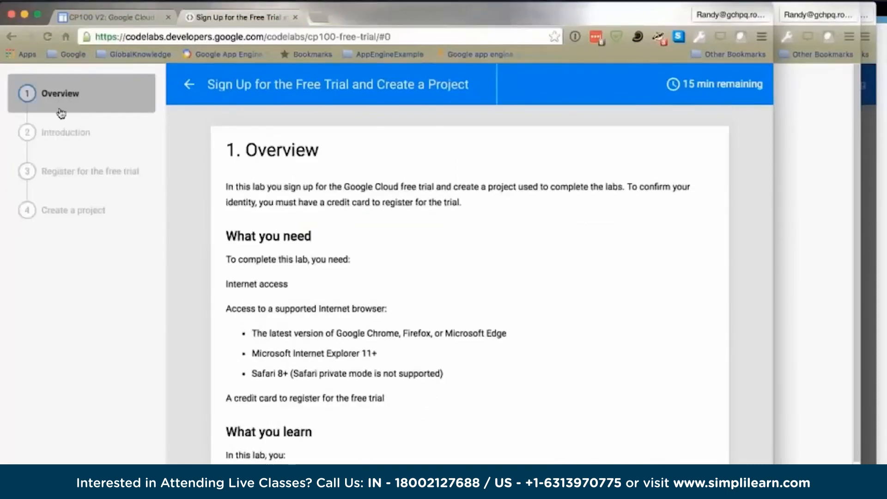
{"action": "left_click", "coordinate": [74, 134]}
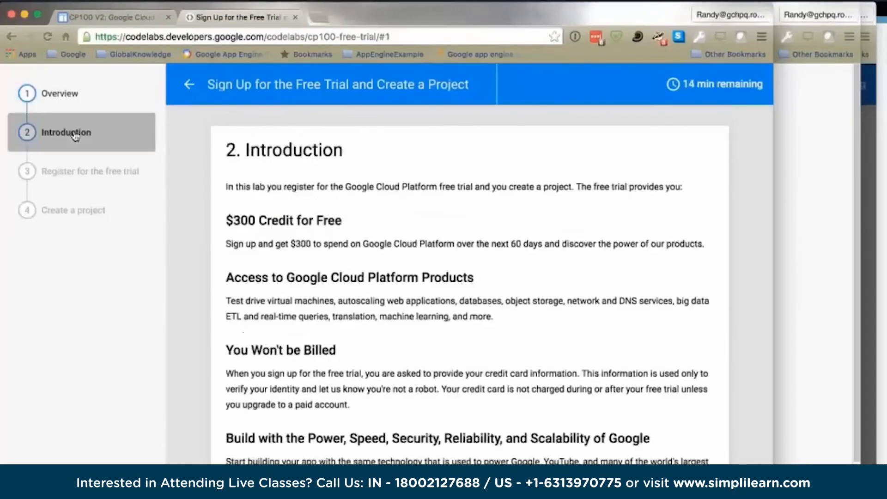
{"action": "left_click", "coordinate": [82, 173]}
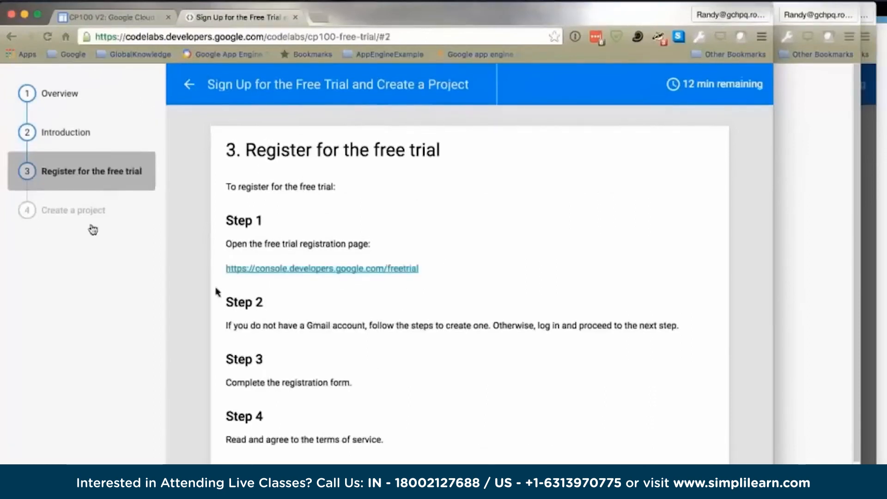
{"action": "left_click", "coordinate": [88, 212]}
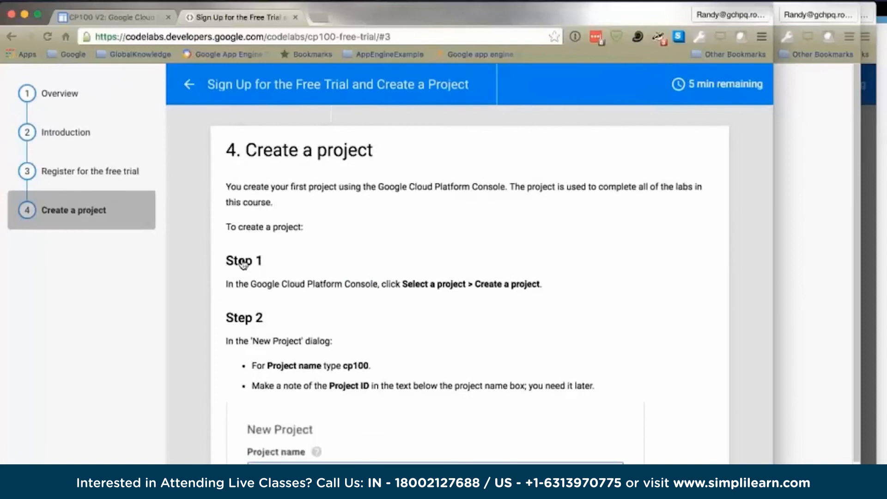
{"action": "scroll", "coordinate": [434, 344], "scroll_direction": "down", "scroll_amount": 5}
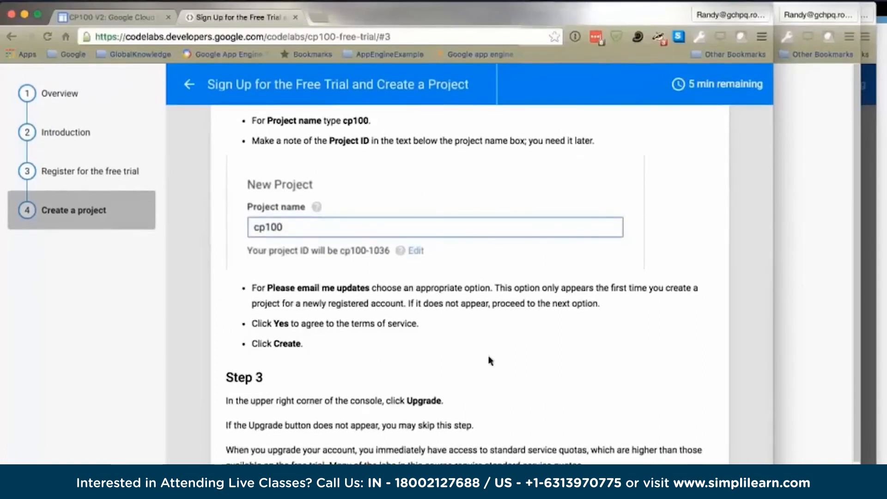
- Open the bookmarked Google Cloud console dashboard for project CP306 in a new tab
{"action": "left_click", "coordinate": [277, 36]}
{"action": "left_click", "coordinate": [111, 17]}
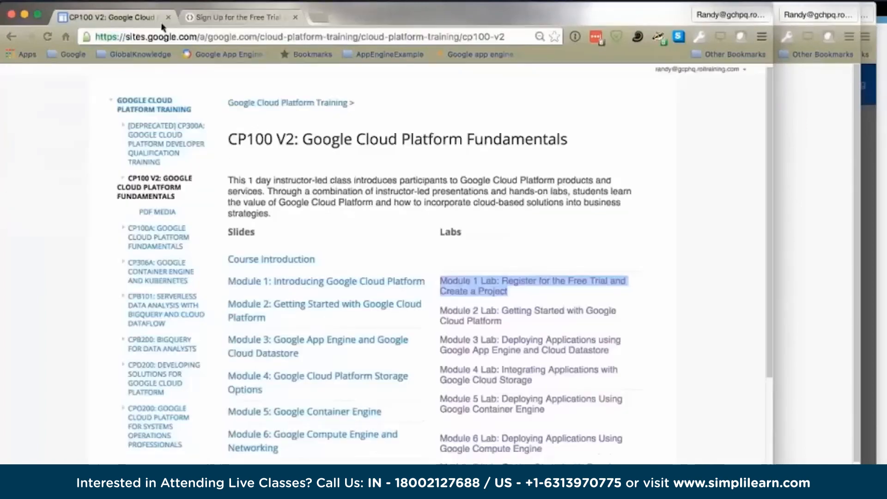
{"action": "left_click", "coordinate": [235, 18]}
{"action": "key", "text": "super+t"}
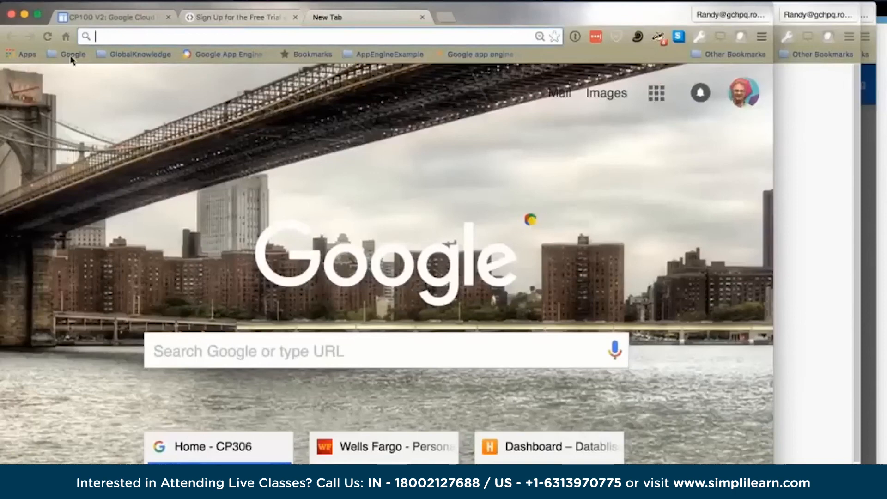
{"action": "left_click", "coordinate": [72, 55]}
{"action": "left_click", "coordinate": [81, 87]}
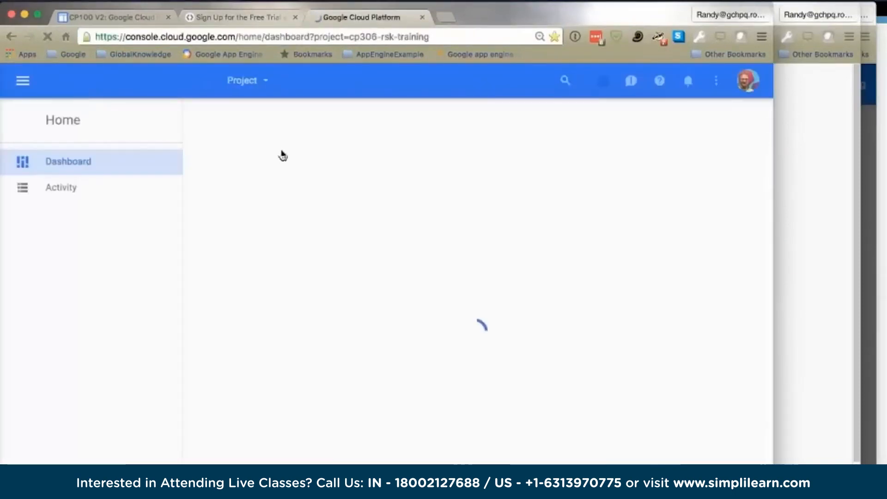
- Open the New Project dialog for creating a project from the CP306 dashboard
{"action": "left_click", "coordinate": [263, 82]}
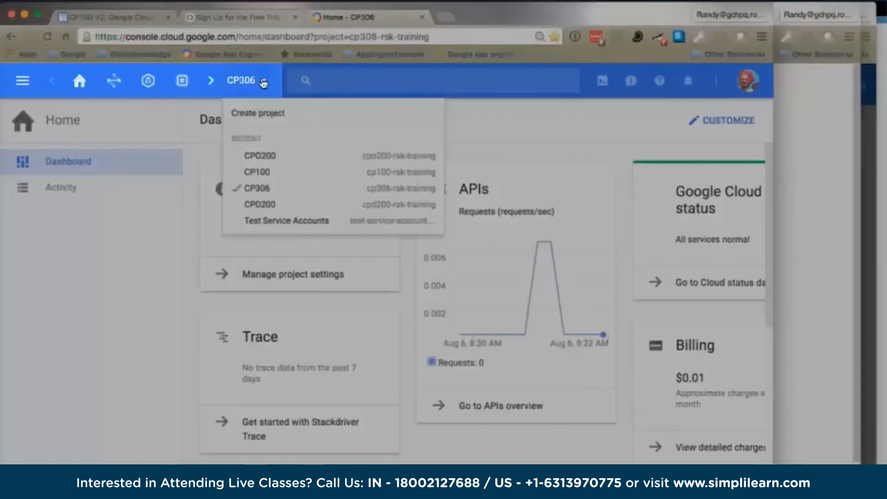
{"action": "left_click", "coordinate": [24, 85]}
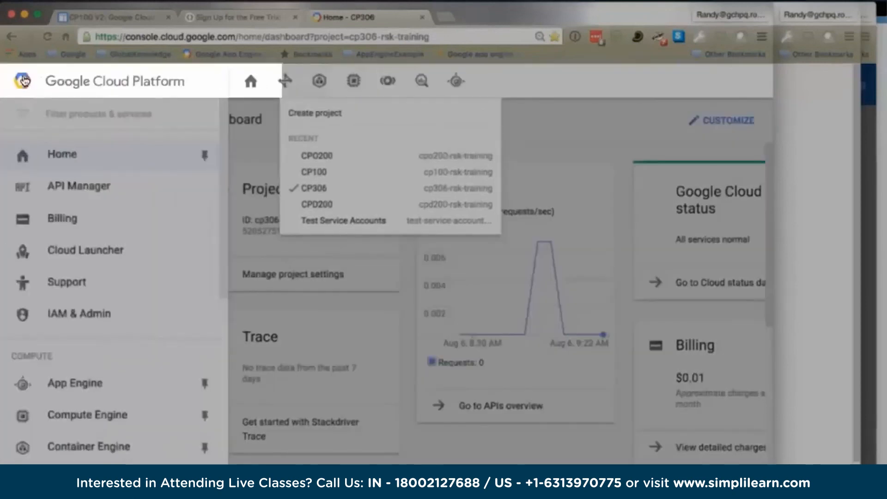
{"action": "left_click", "coordinate": [25, 81]}
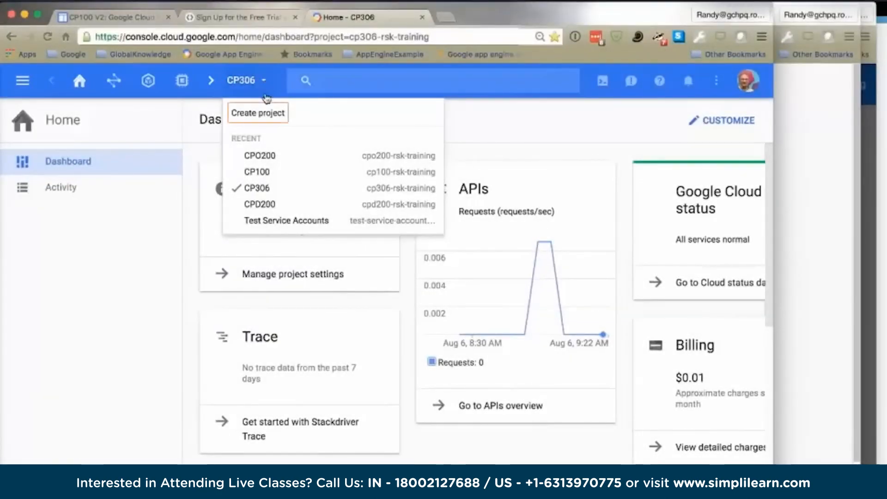
{"action": "left_click", "coordinate": [259, 113]}
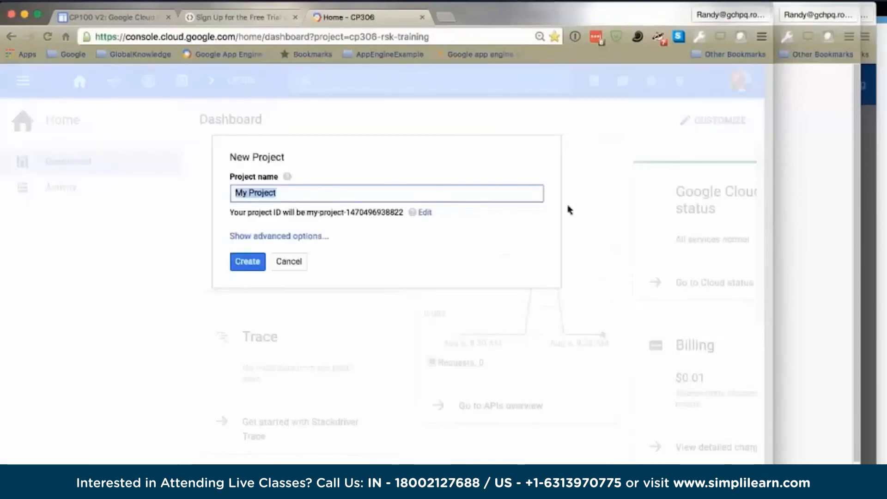
{"action": "key", "text": "super+Tab"}
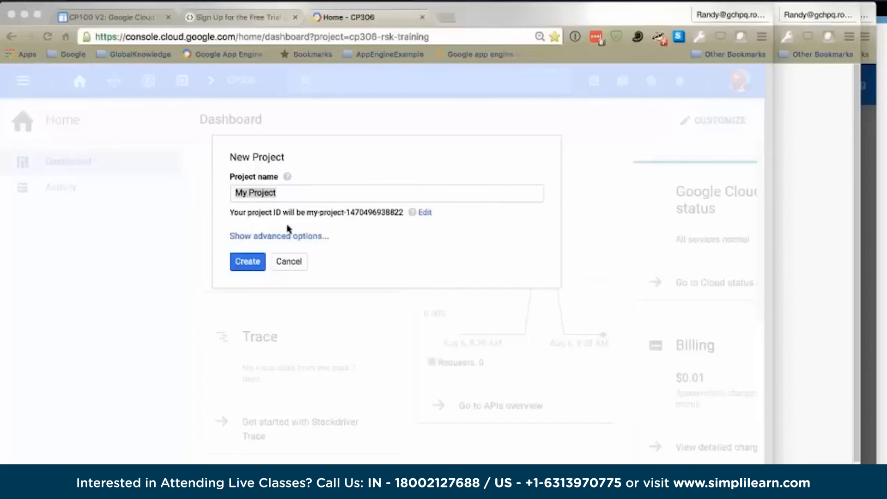